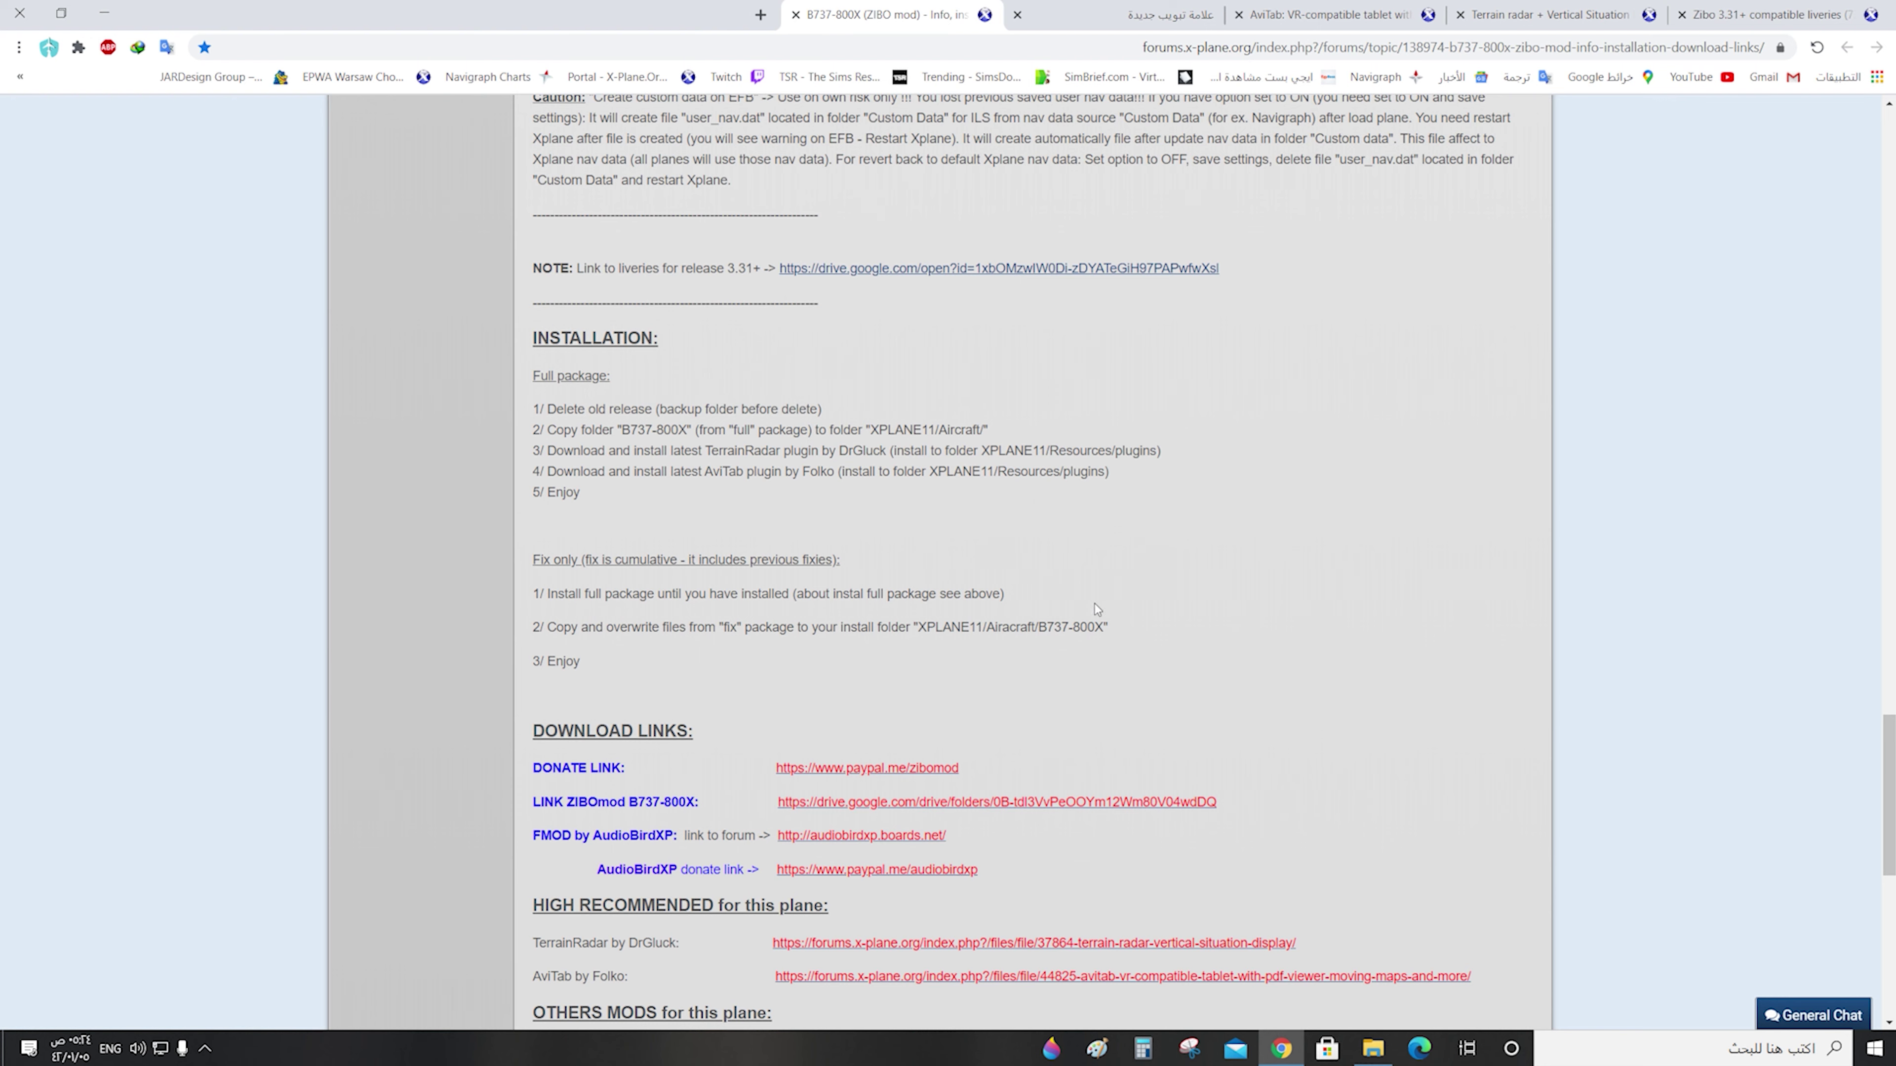
# Find the recommended TerrainRadar and AviTab plugins in the ZIBO mod topic and open the Terrain radar page
pyautogui.scroll(-2, 1090, 603)
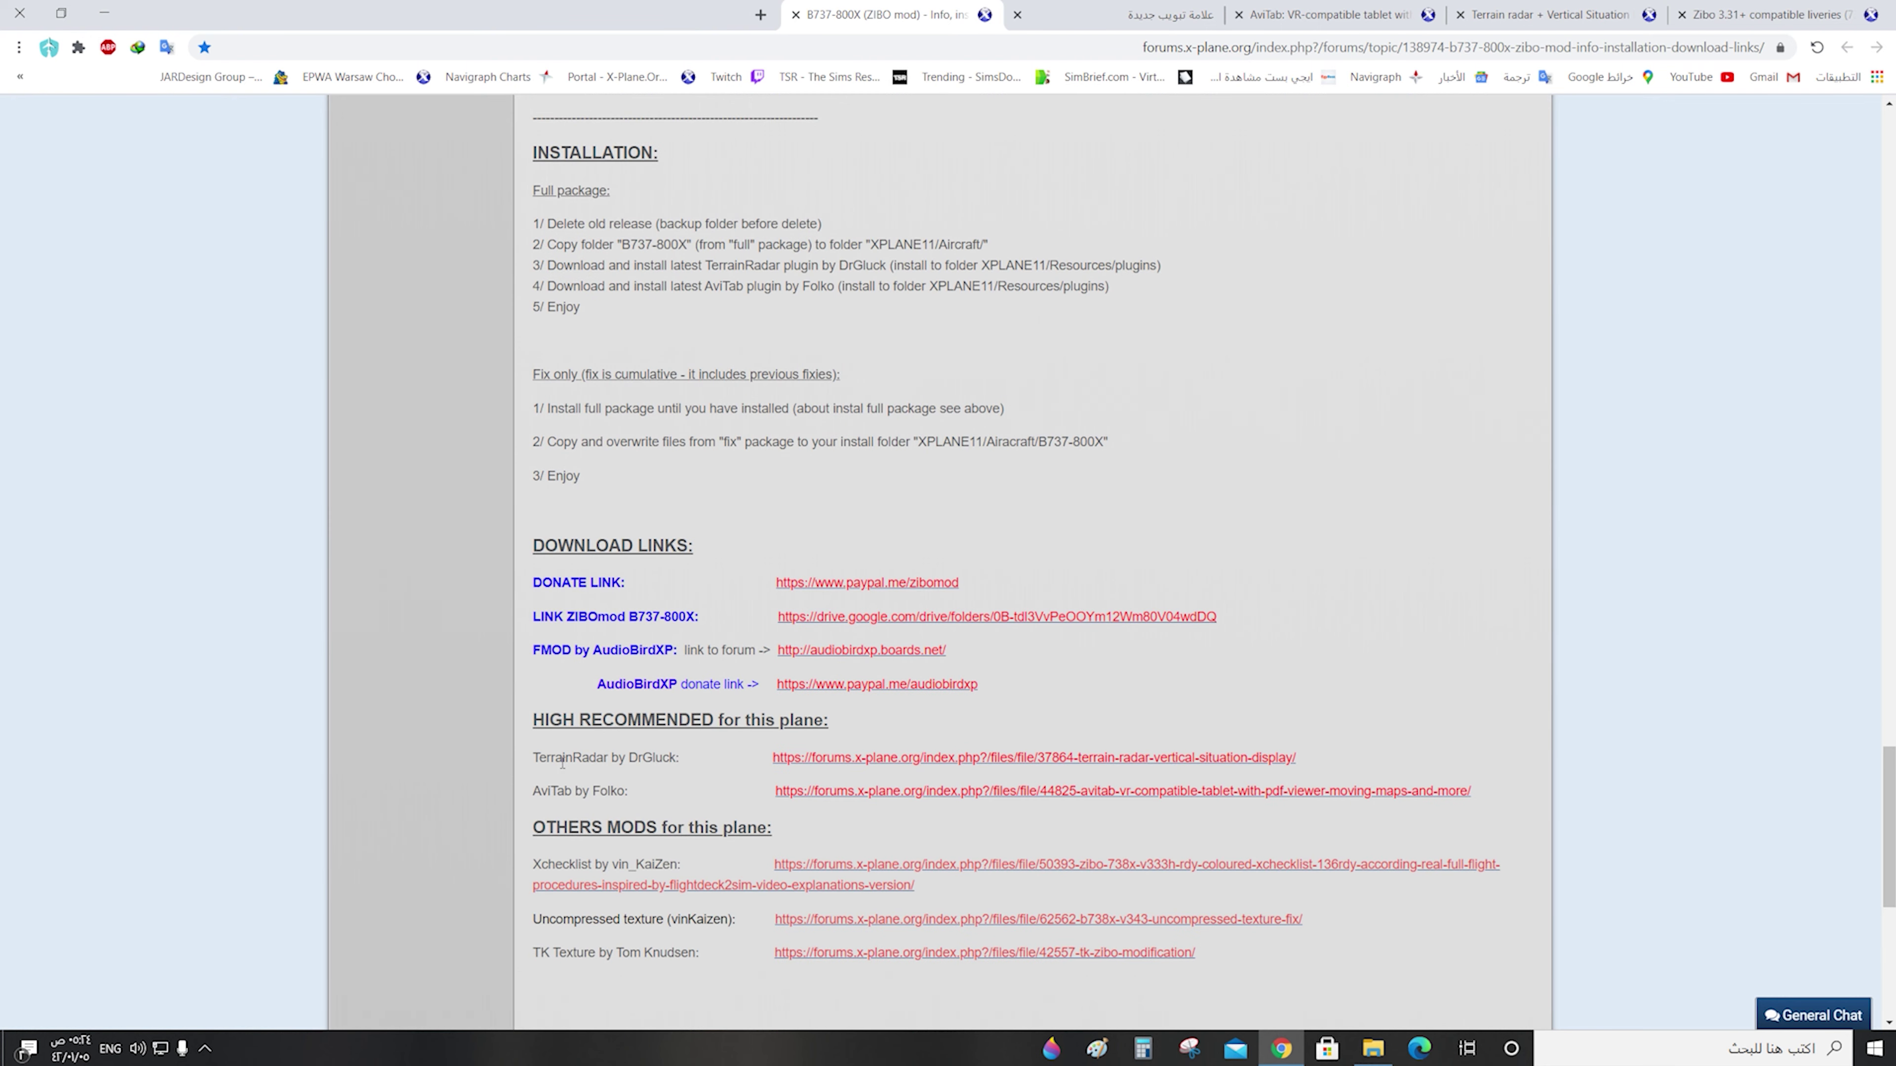
pyautogui.moveTo(534, 759); pyautogui.dragTo(572, 796)
pyautogui.click(1592, 27)
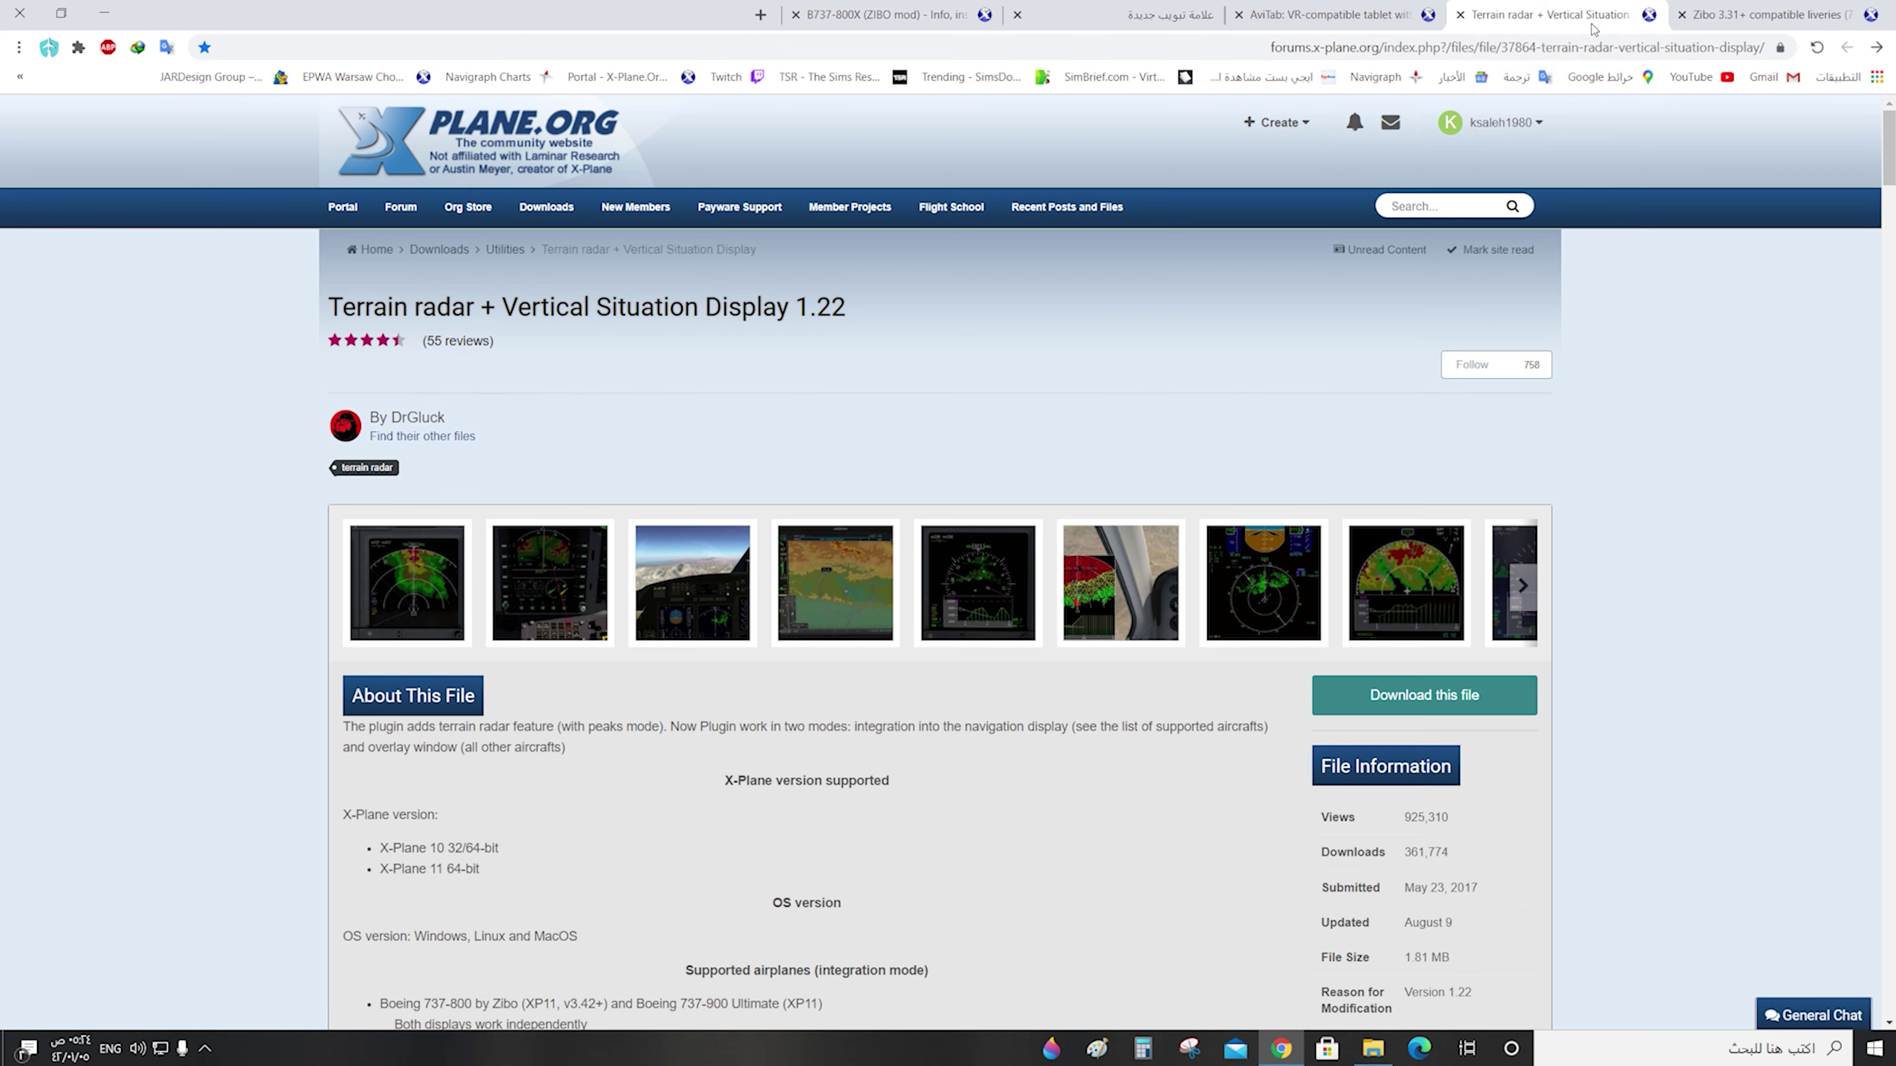
# Look through the screenshot gallery of the Terrain radar + Vertical Situation Display 1.22 plugin
pyautogui.moveTo(329, 307); pyautogui.dragTo(847, 310)
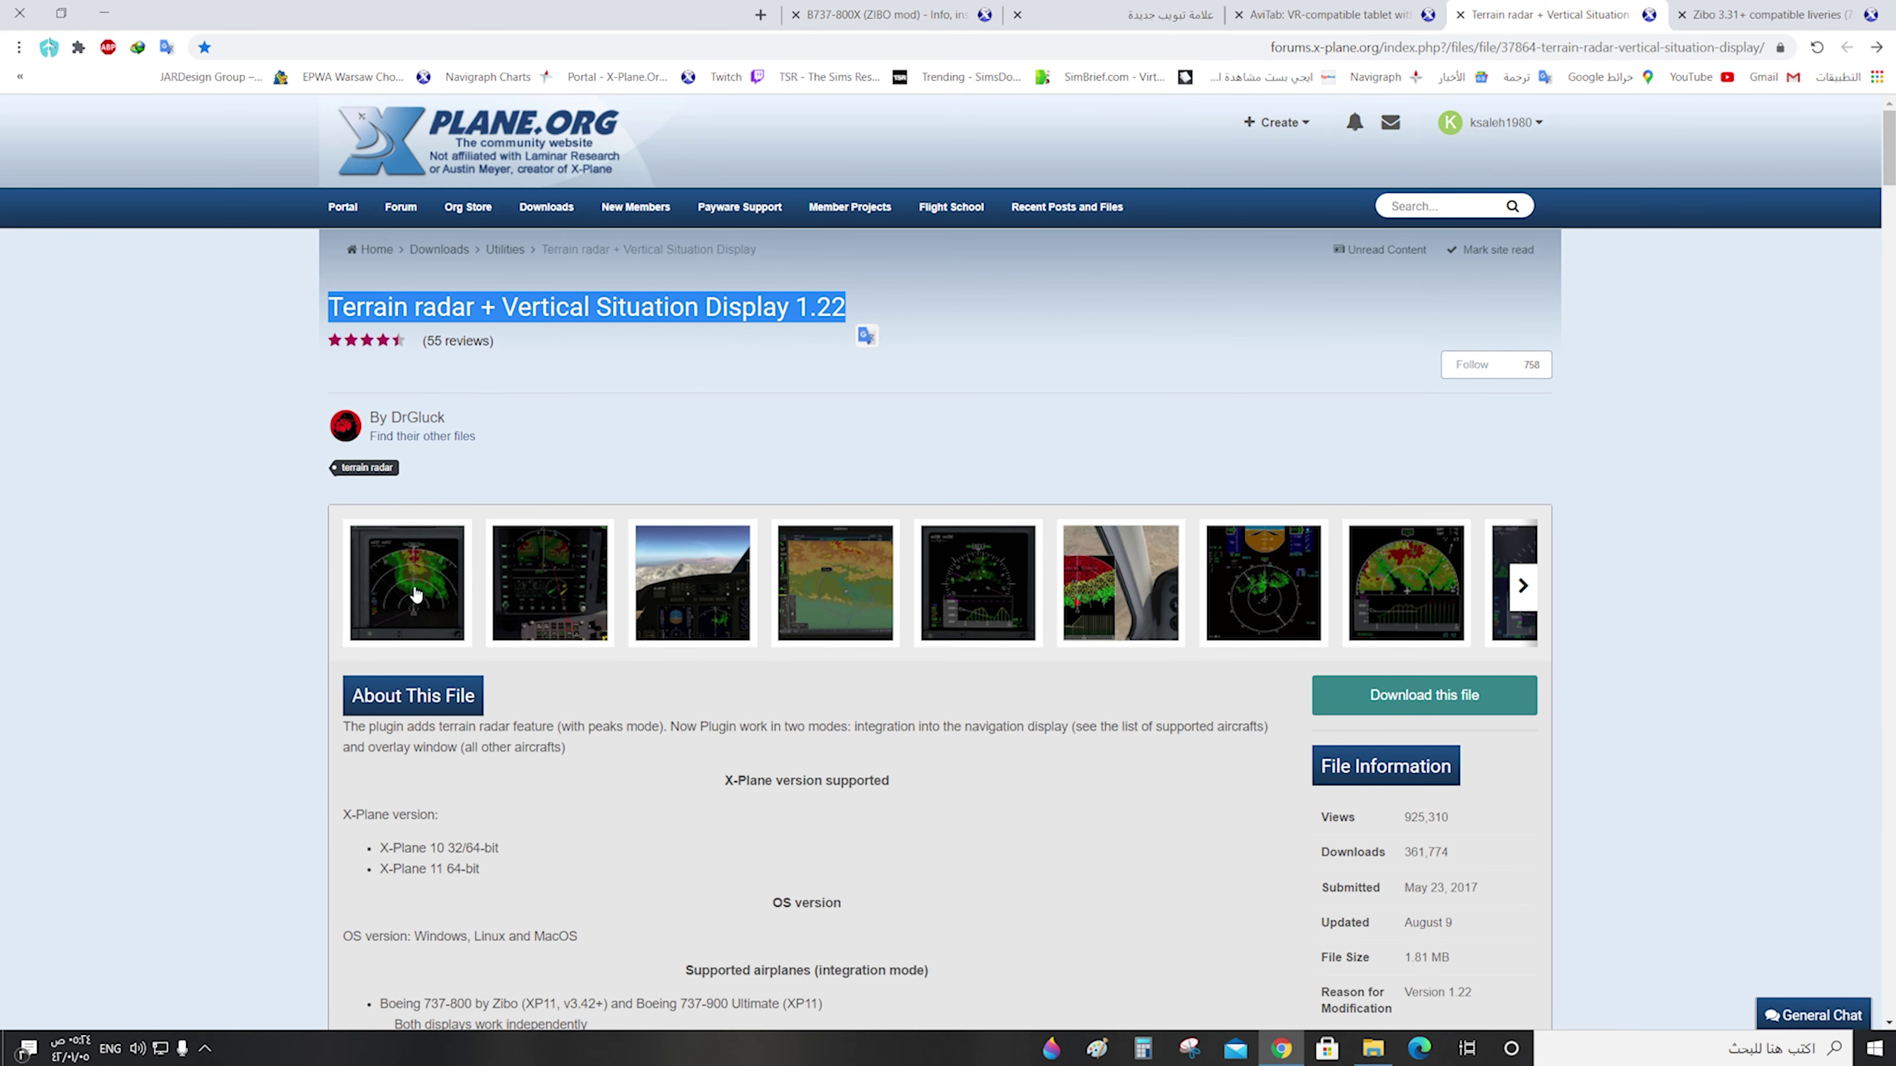
pyautogui.scroll(-1, 755, 562)
pyautogui.click(749, 568)
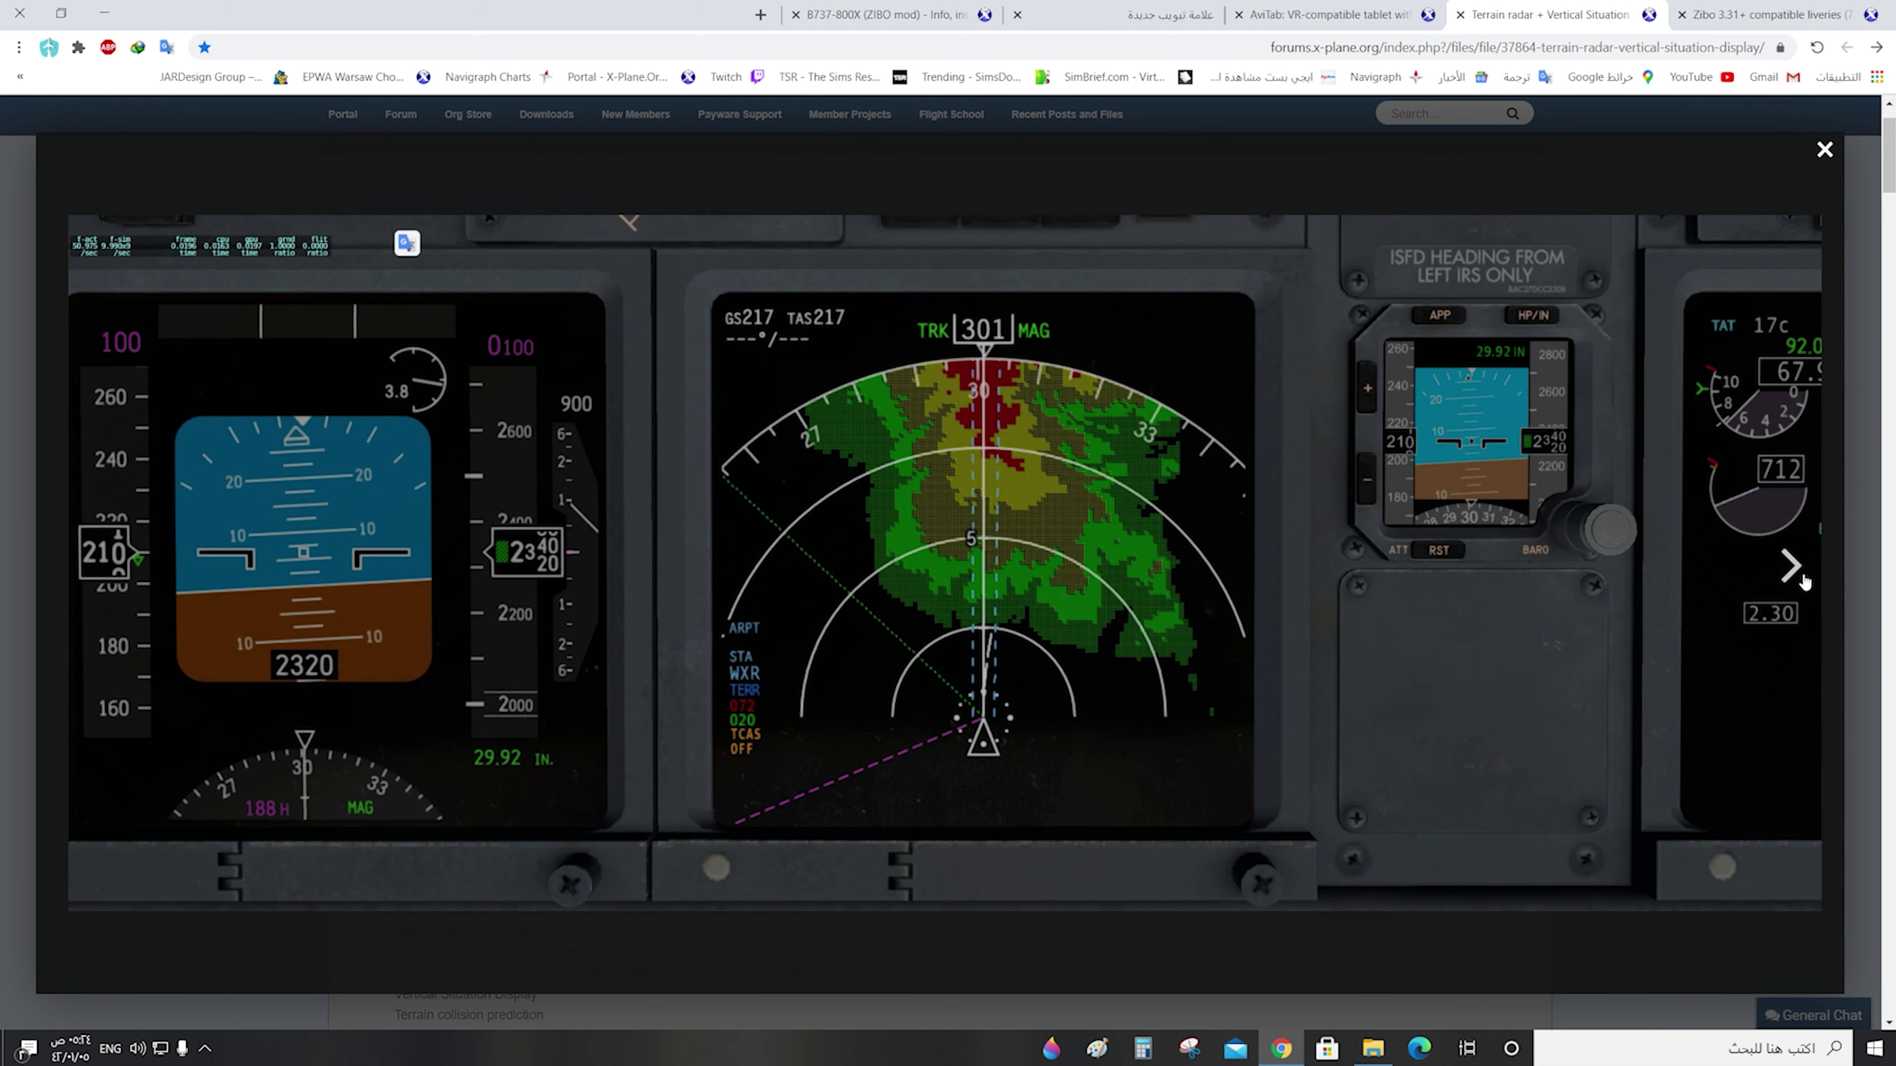
pyautogui.click(1798, 571)
pyautogui.click(1799, 571)
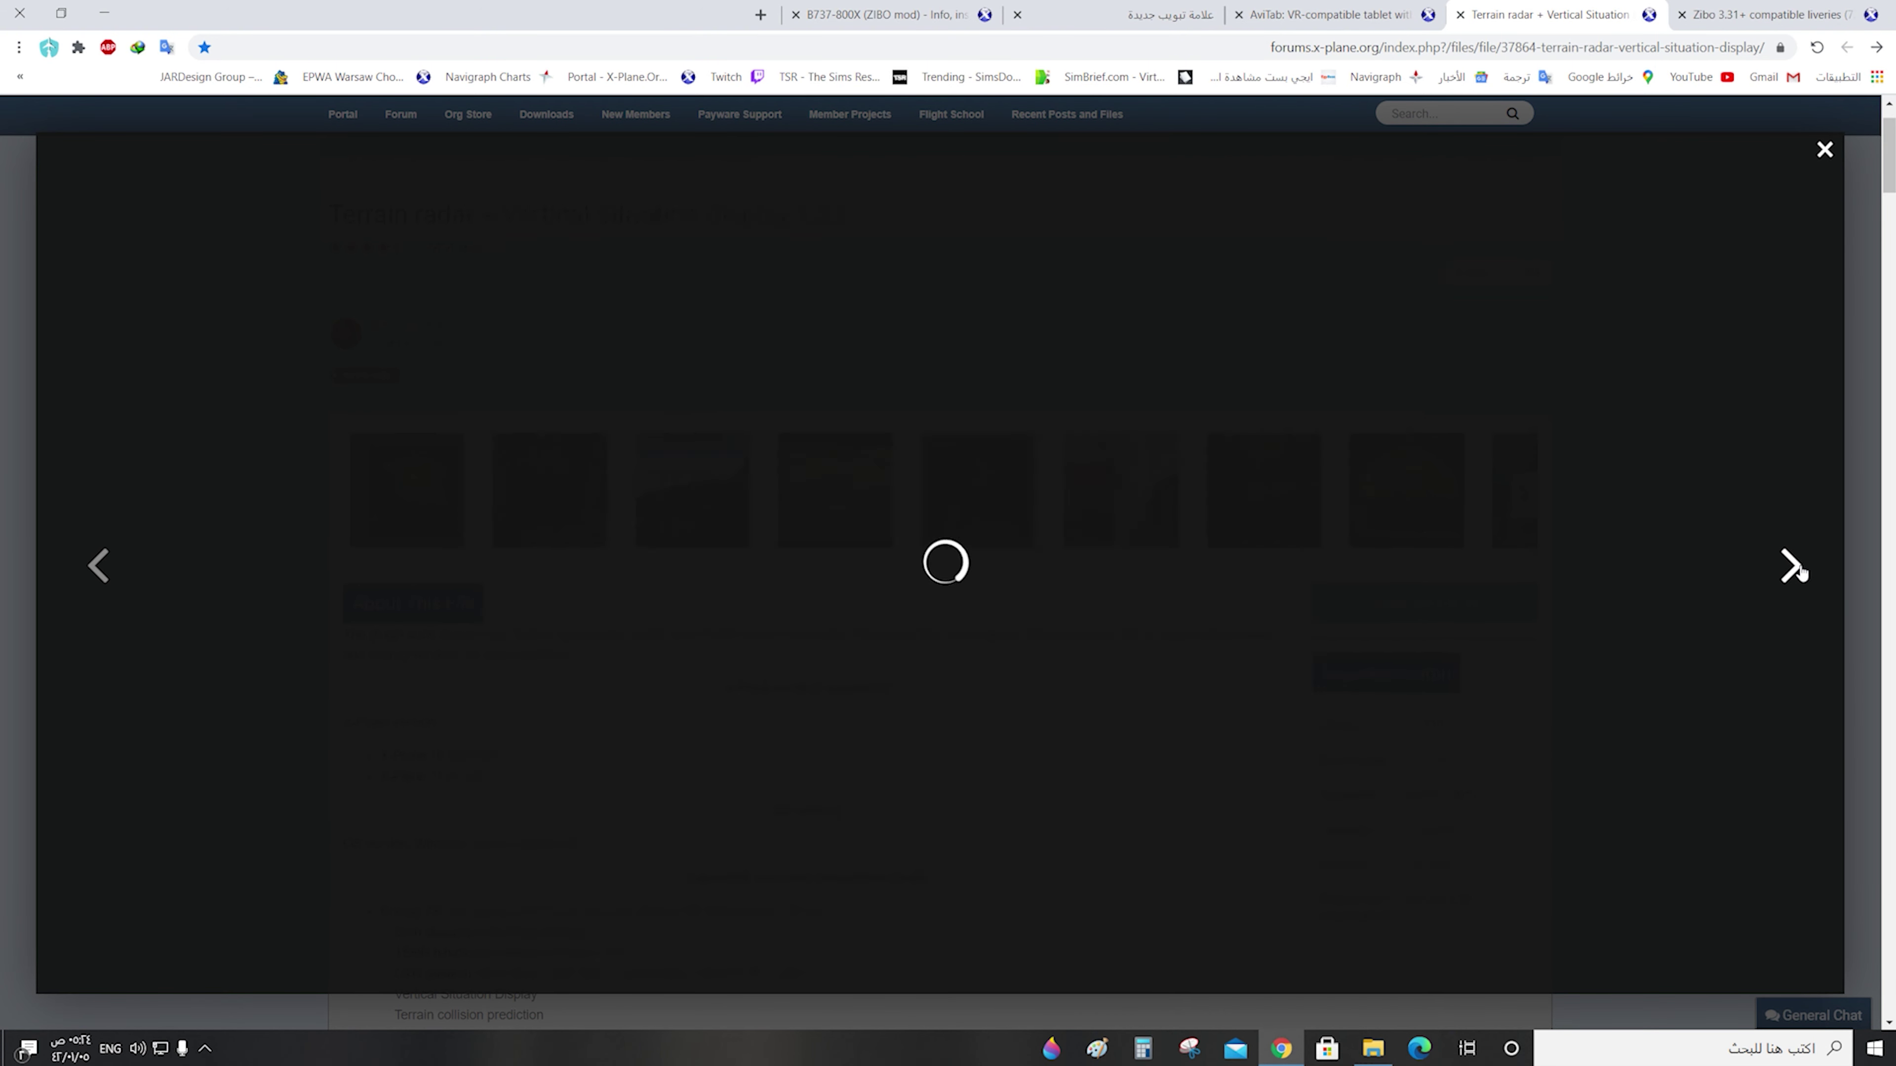
pyautogui.click(1798, 571)
pyautogui.click(1799, 570)
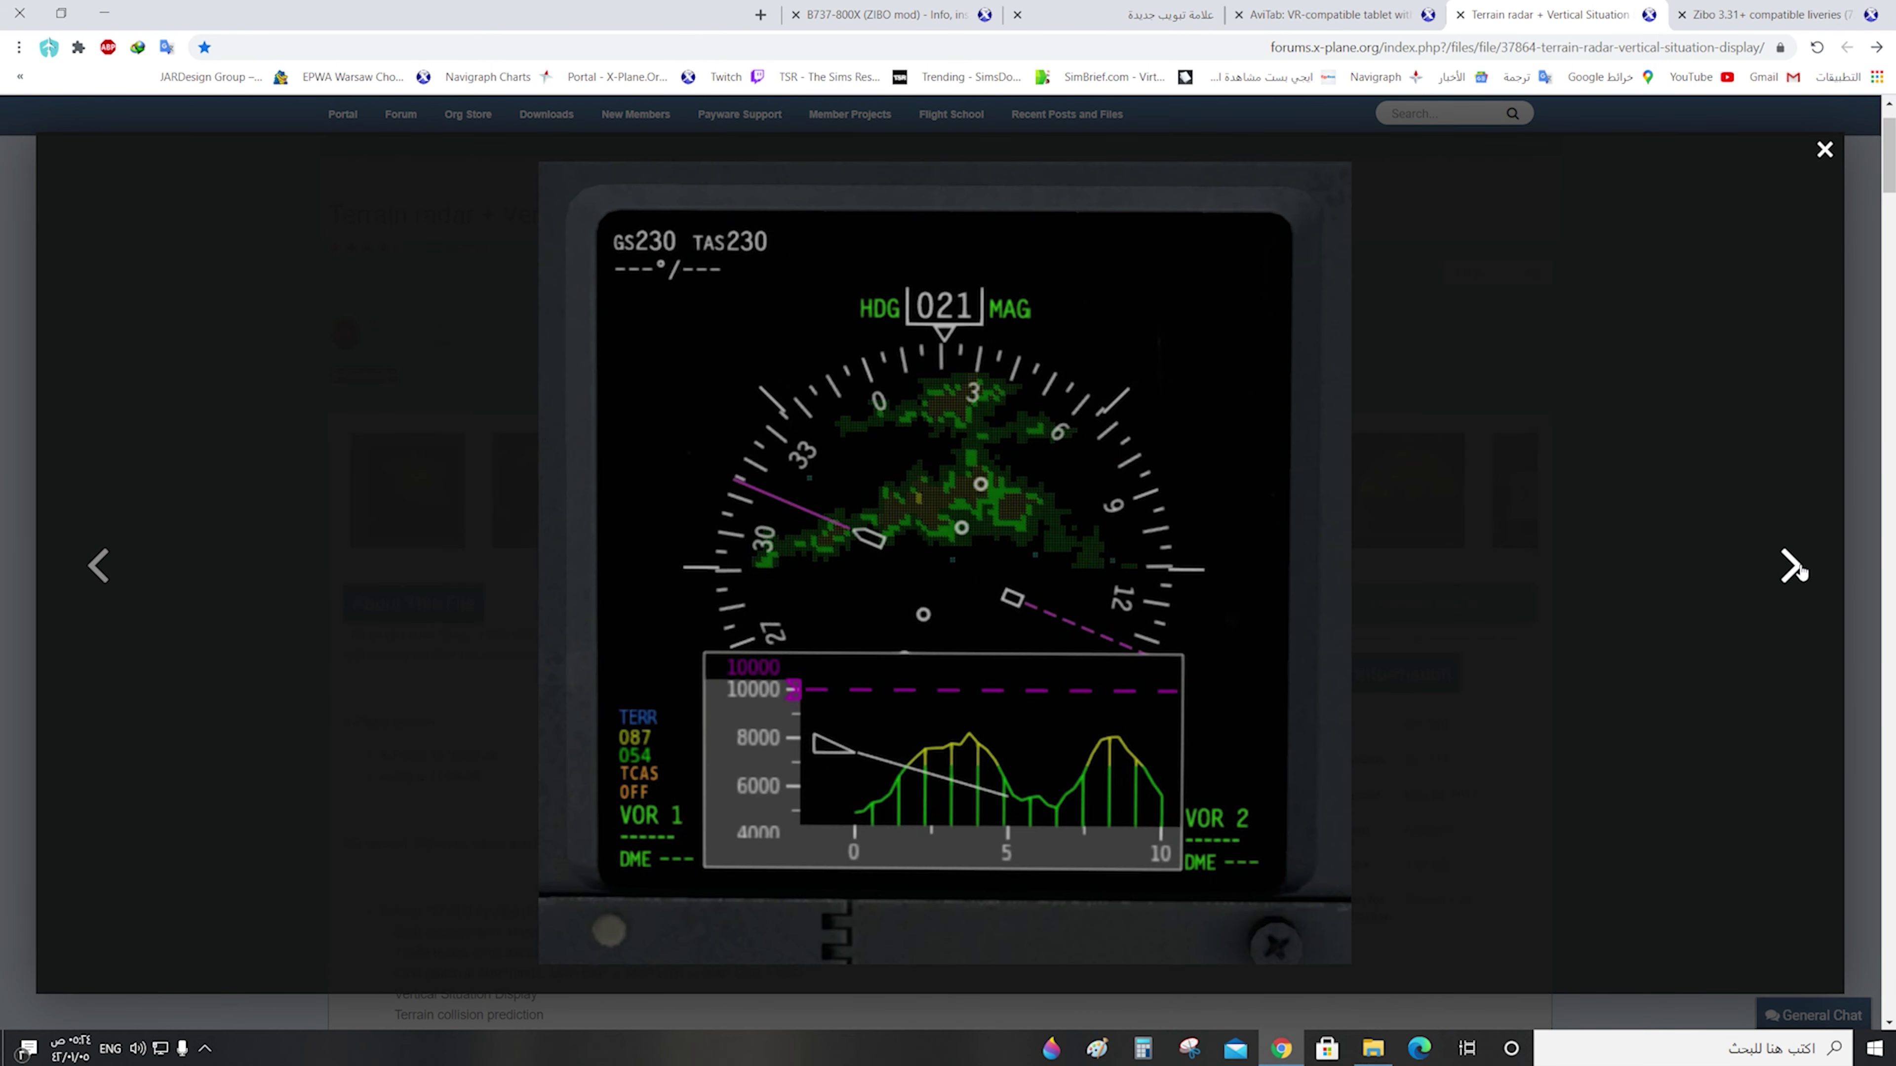
pyautogui.click(1824, 150)
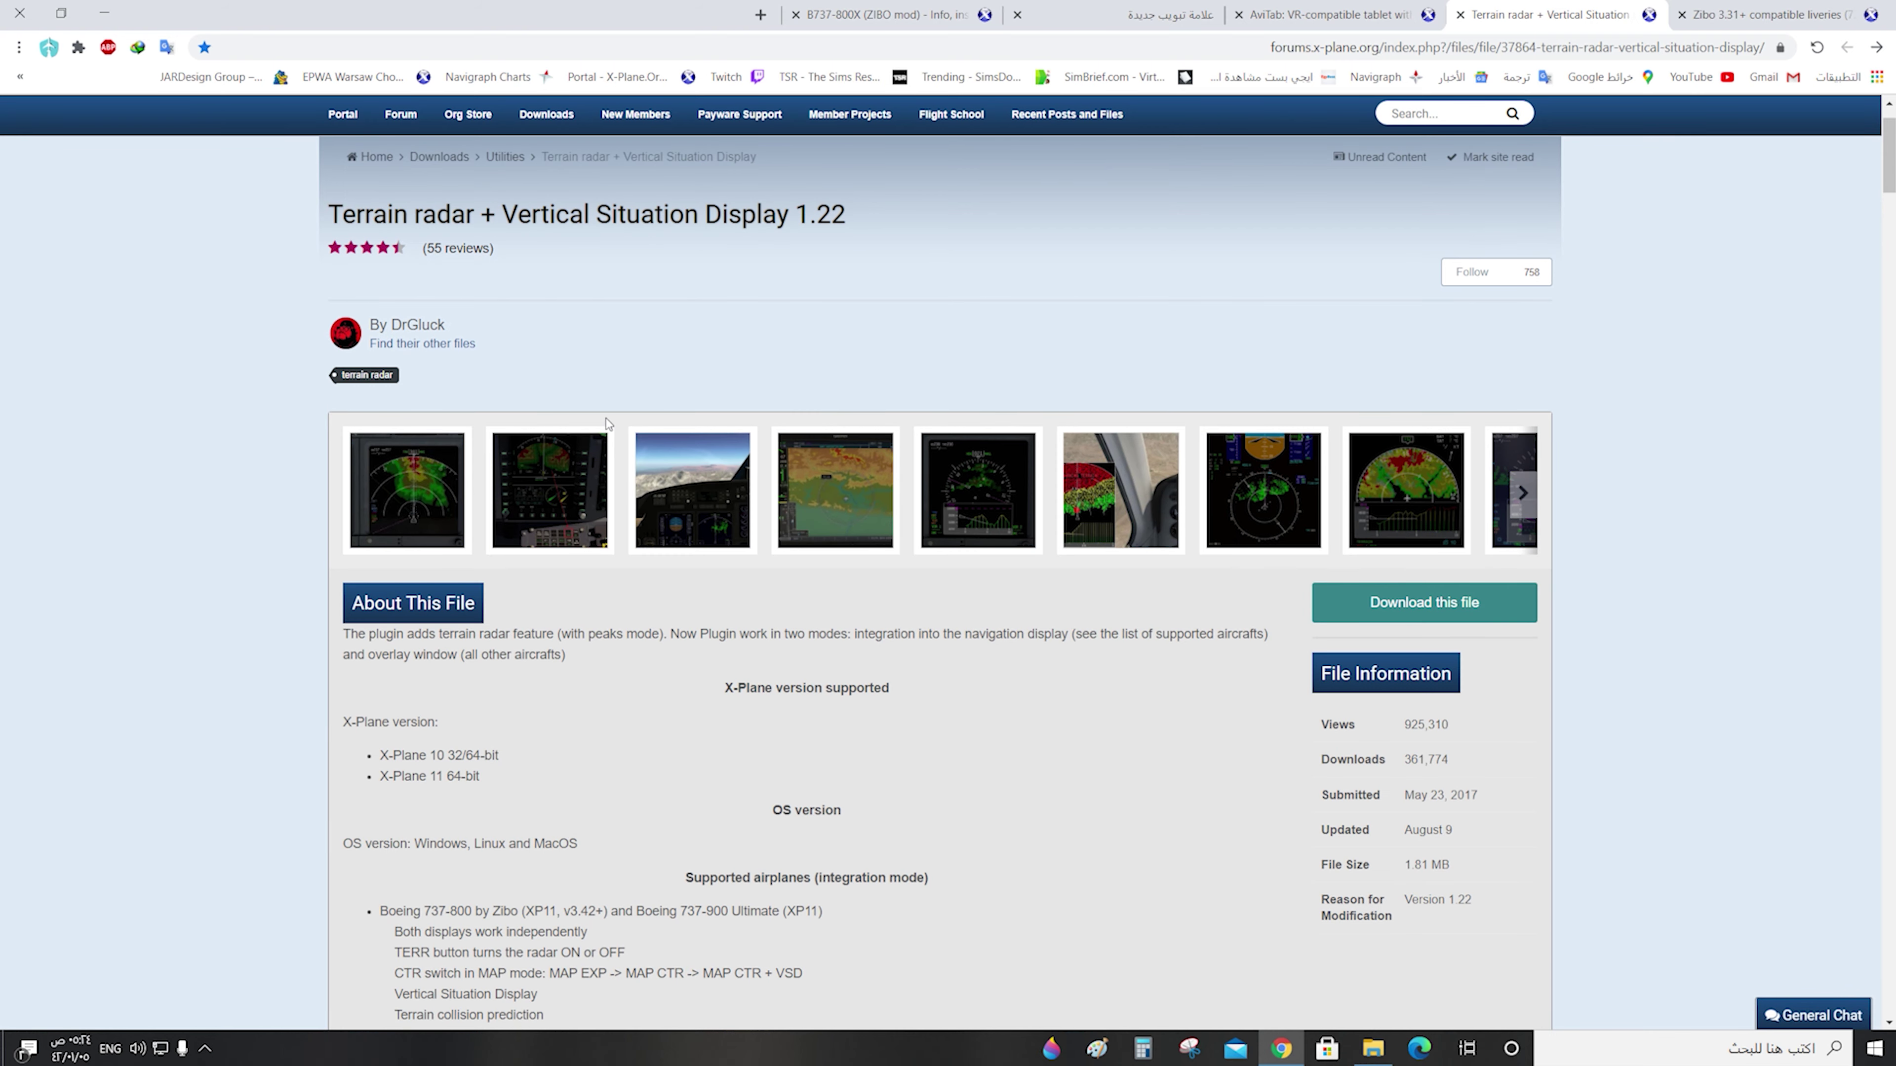
# Download the X-Plane 11 version of the terrain radar plugin, TerrainRadar_1_22_0_xp11.zip
pyautogui.scroll(-2, 612, 672)
pyautogui.scroll(1, 838, 626)
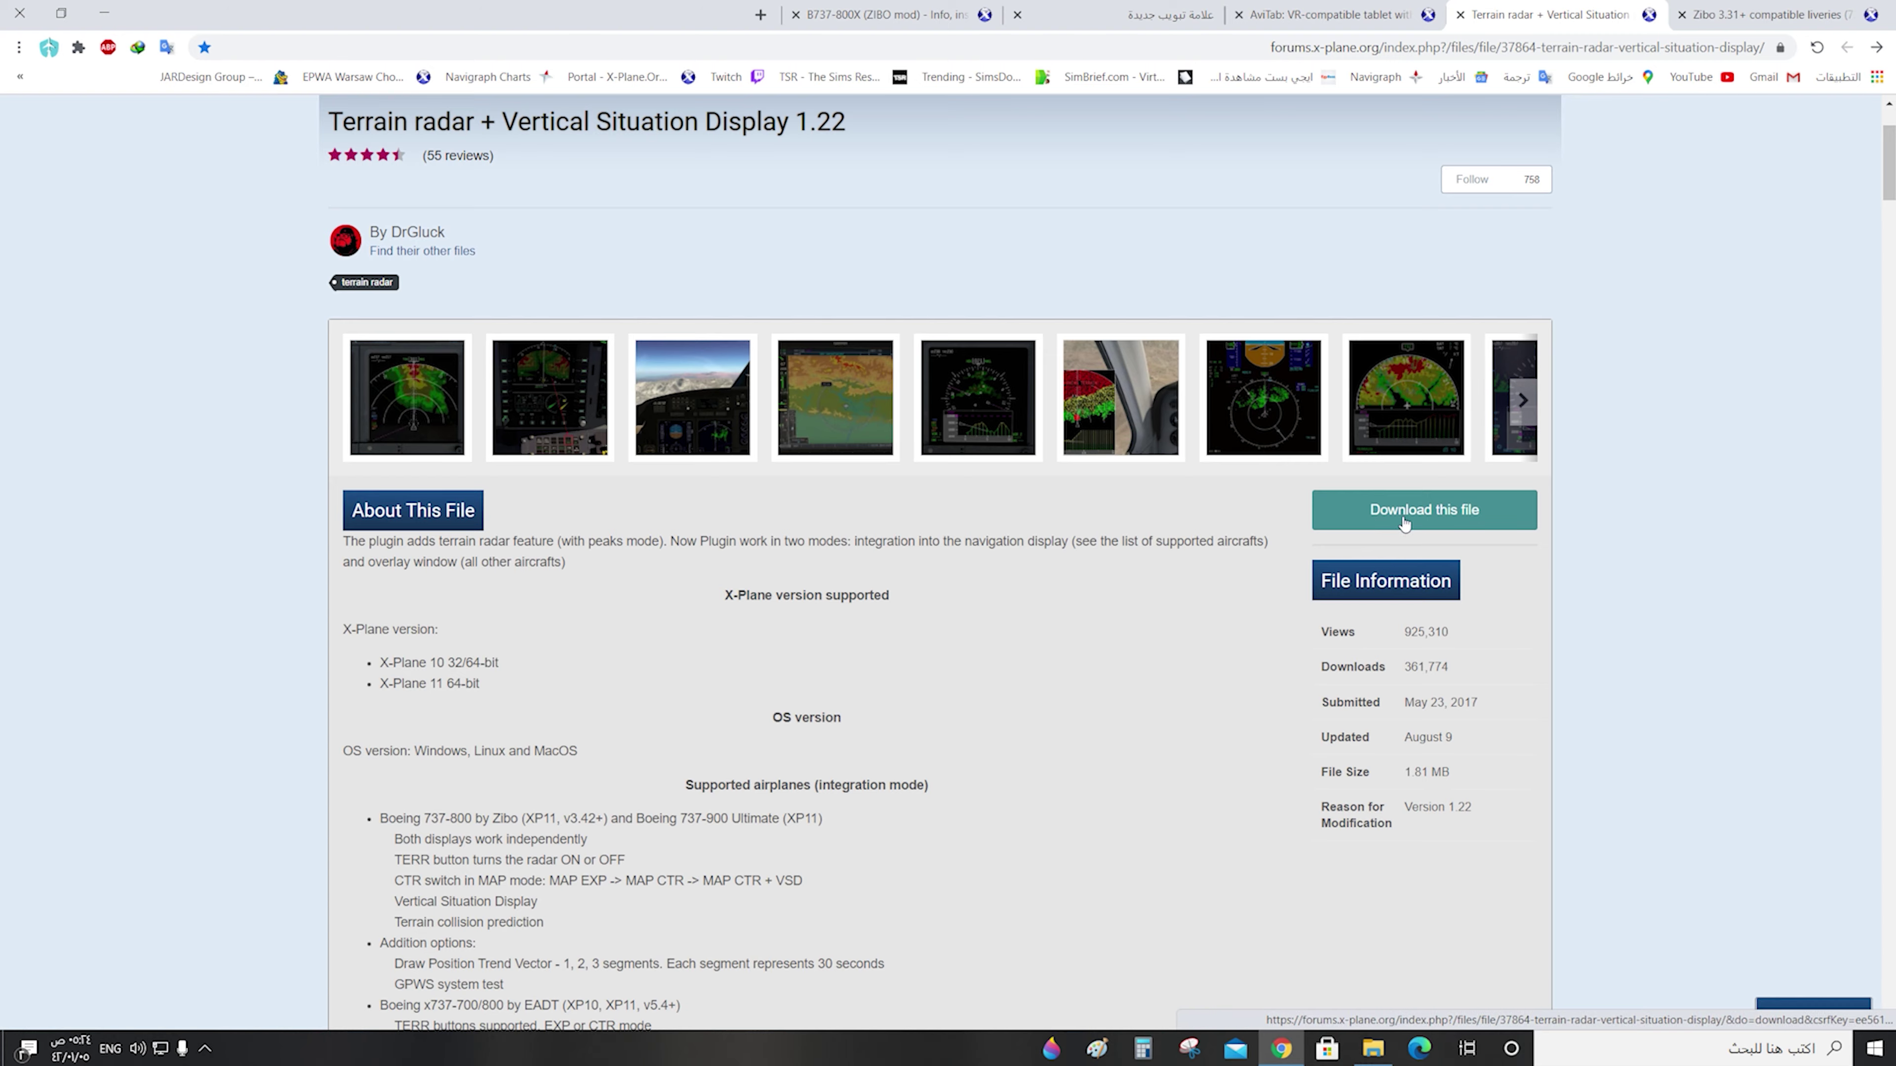
pyautogui.click(1374, 527)
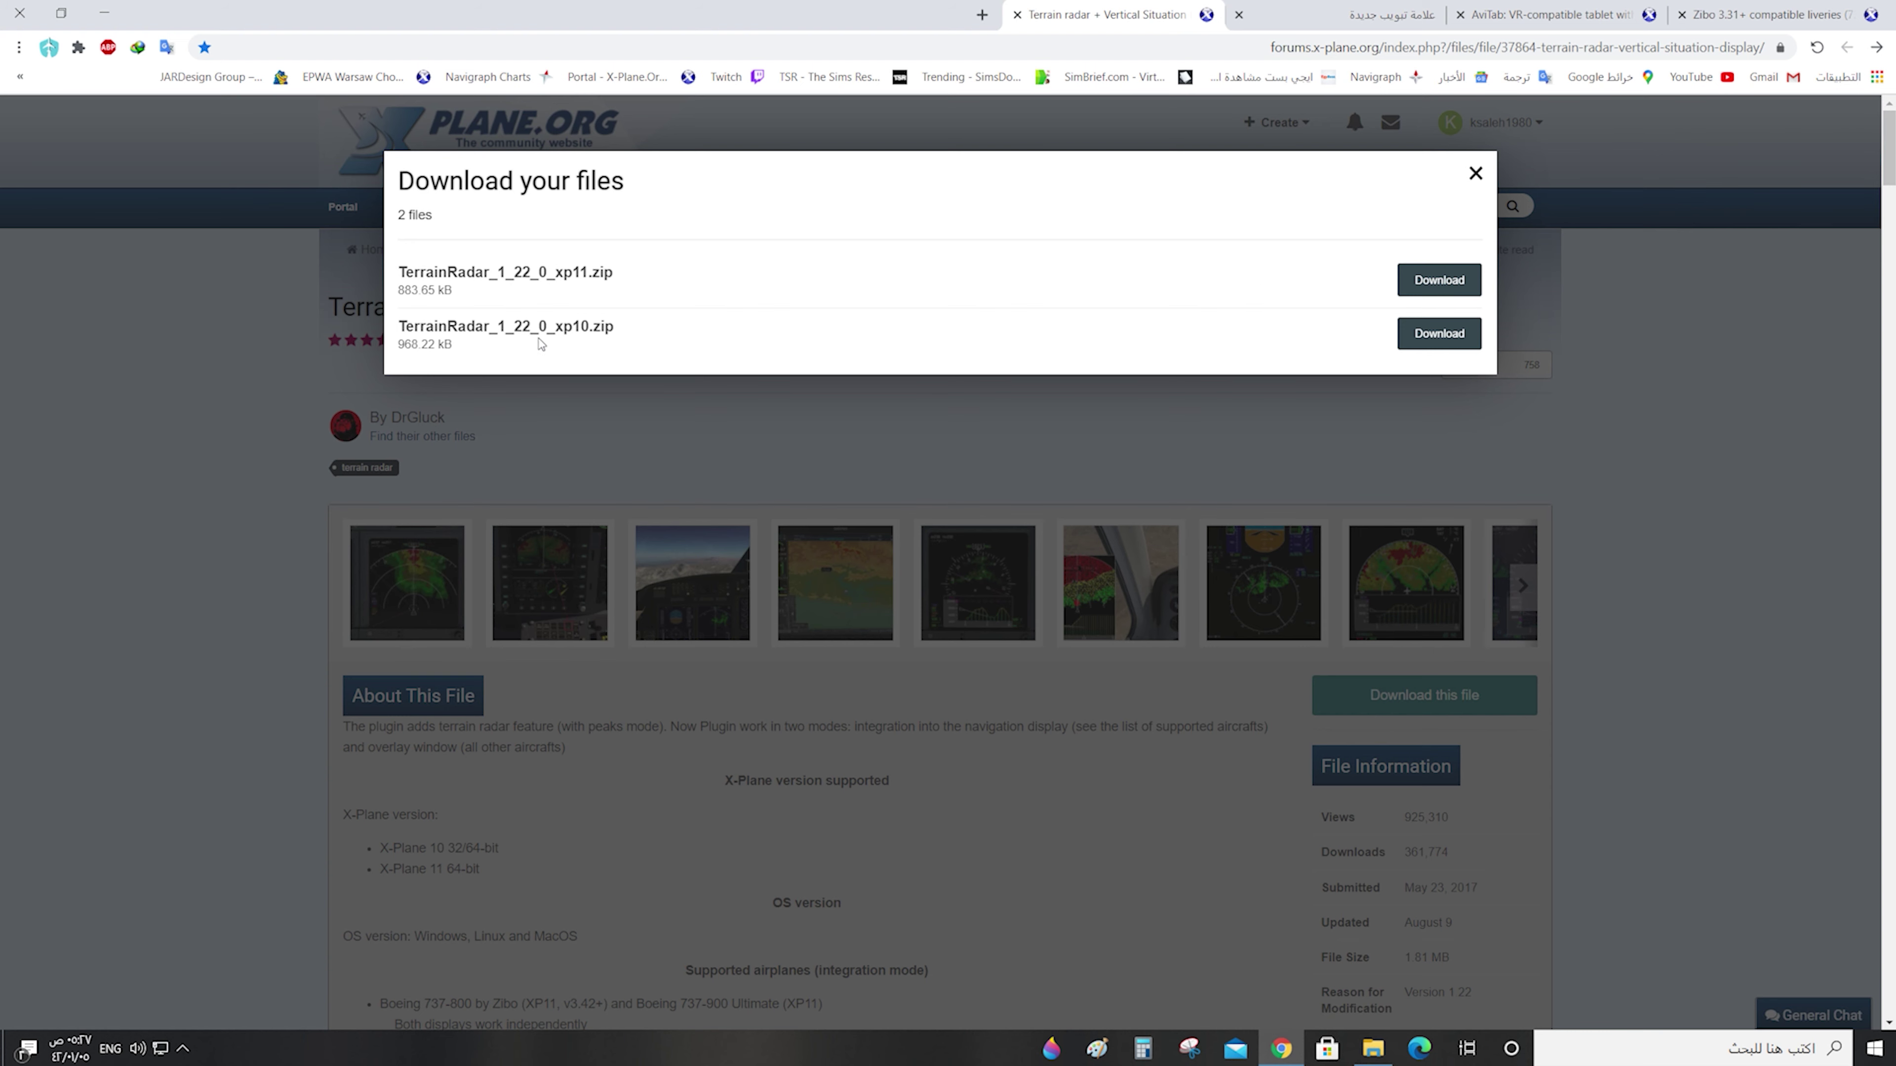
pyautogui.moveTo(555, 328); pyautogui.dragTo(579, 277)
pyautogui.doubleClick(590, 276)
pyautogui.click(1040, 286)
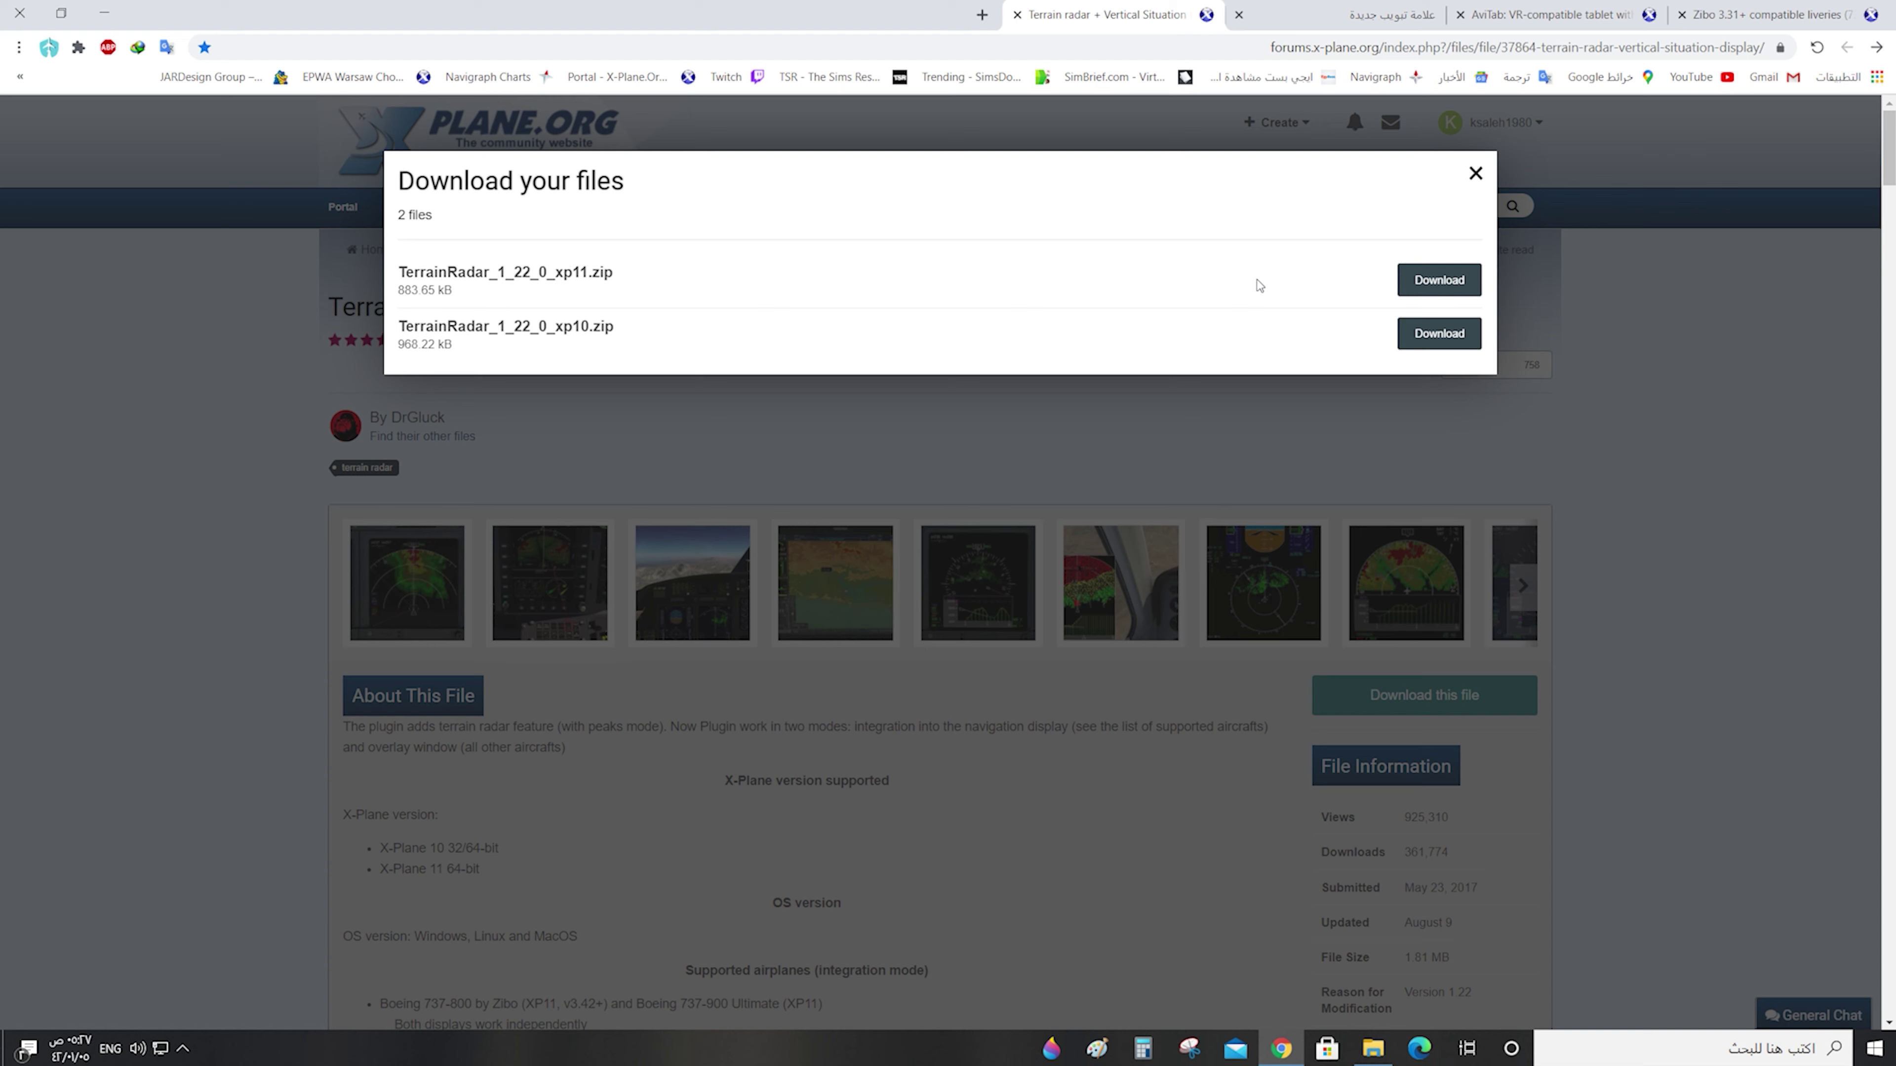
pyautogui.click(1440, 290)
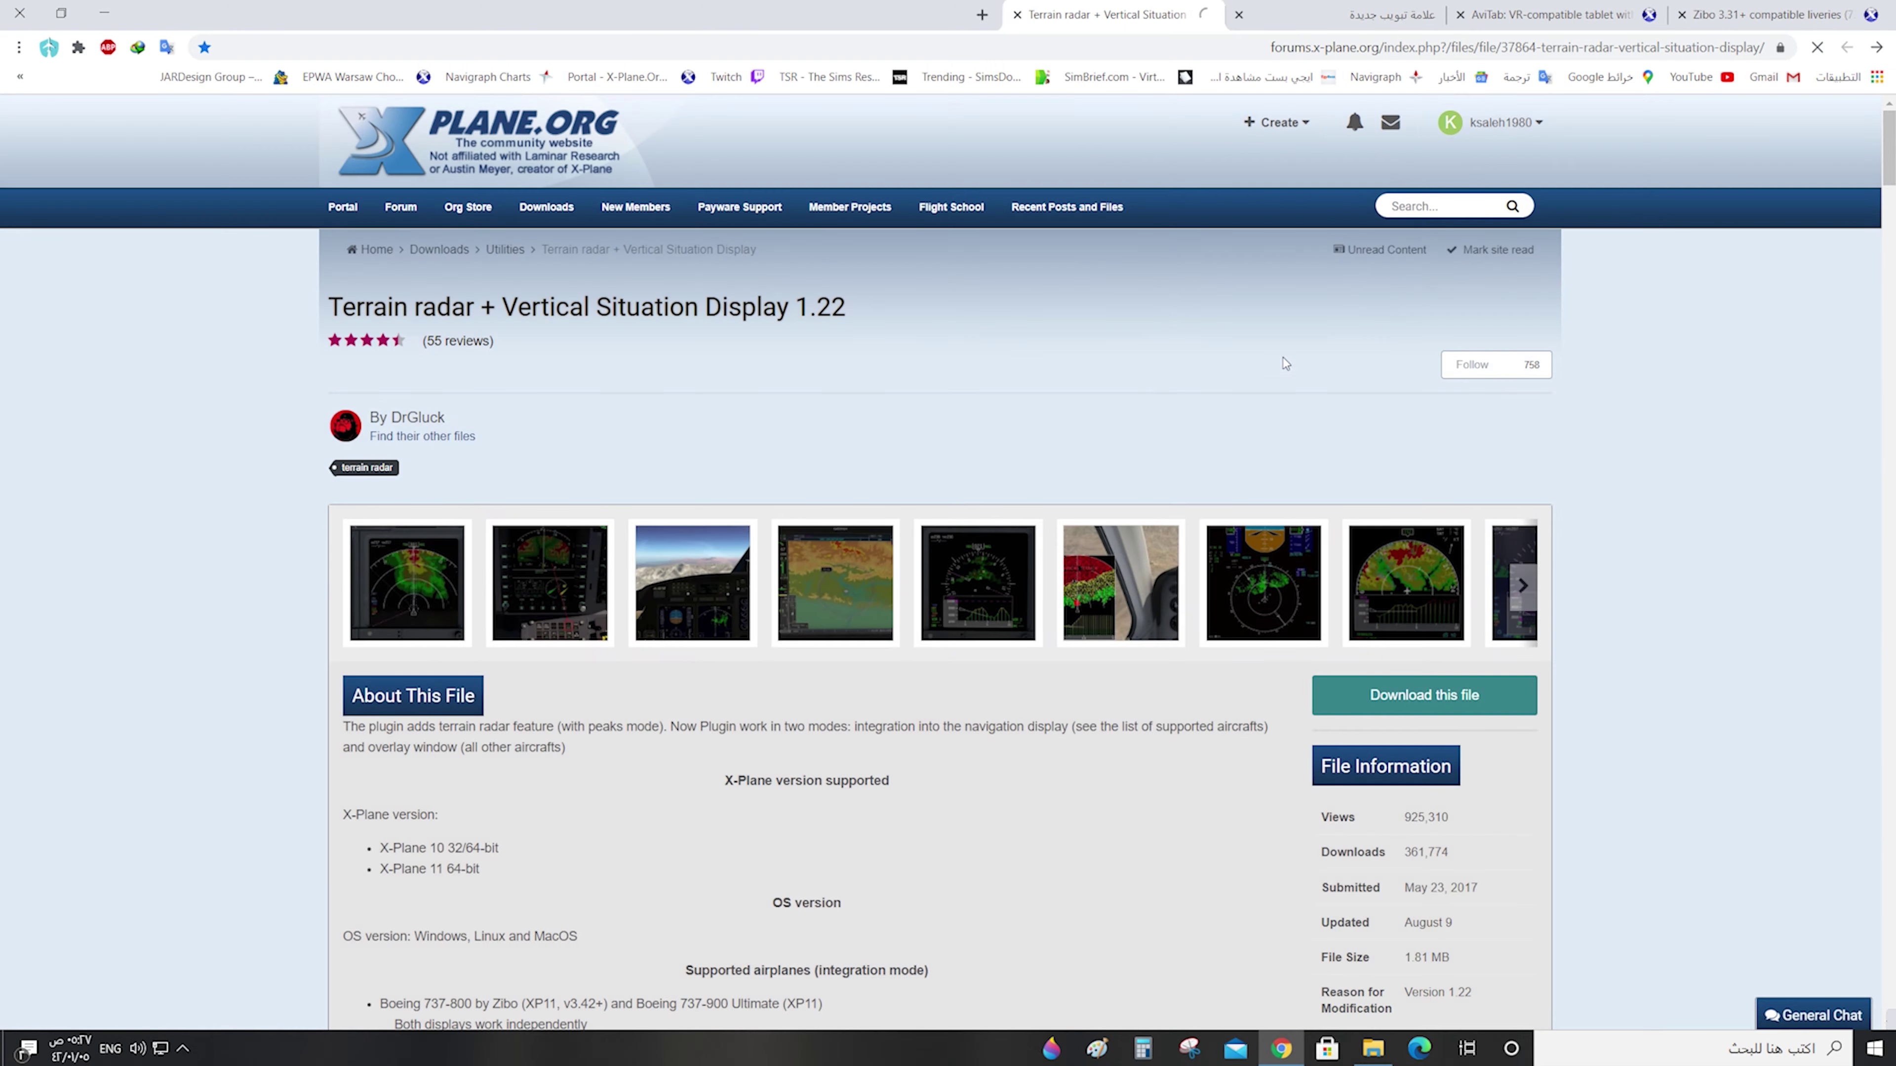
pyautogui.click(949, 605)
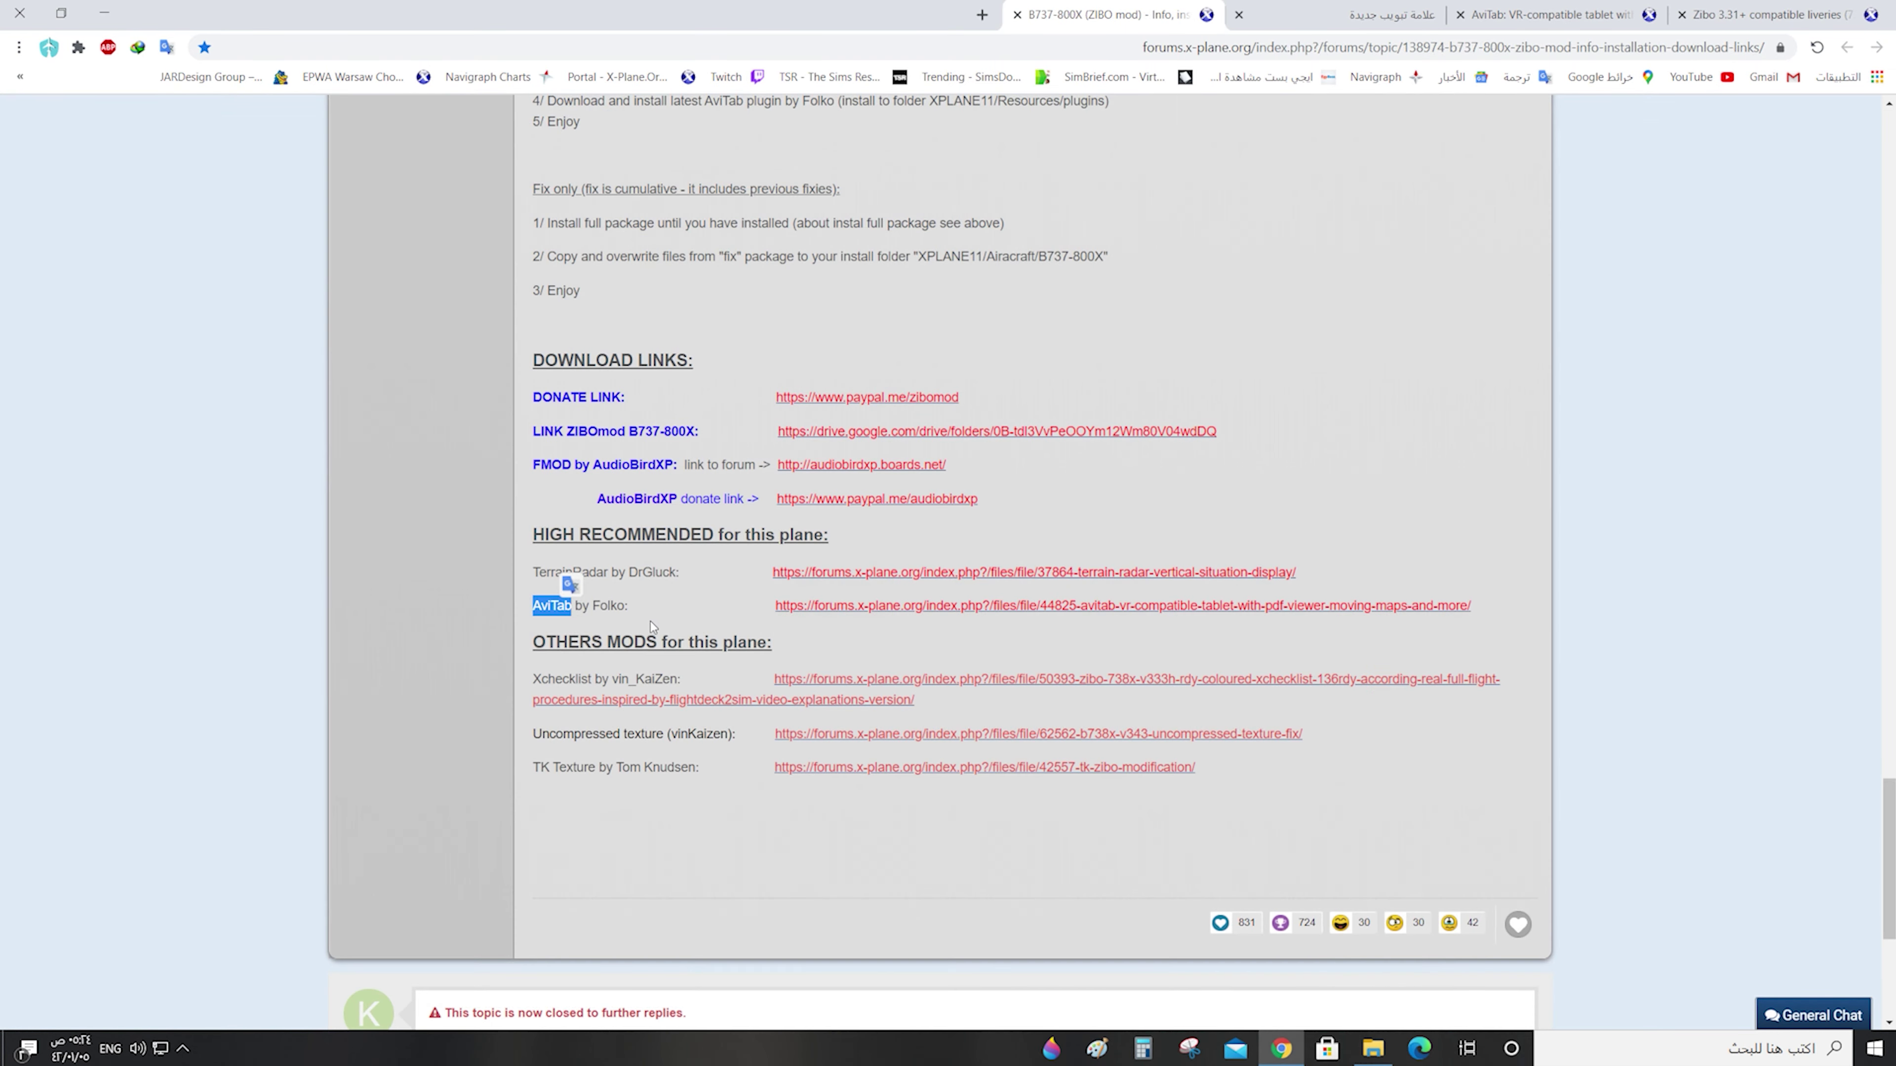
# Locate the AviTab entry among the ZIBO topic's highly recommended plugins and open the AviTab file page
pyautogui.click(559, 614)
pyautogui.moveTo(541, 613); pyautogui.dragTo(636, 608)
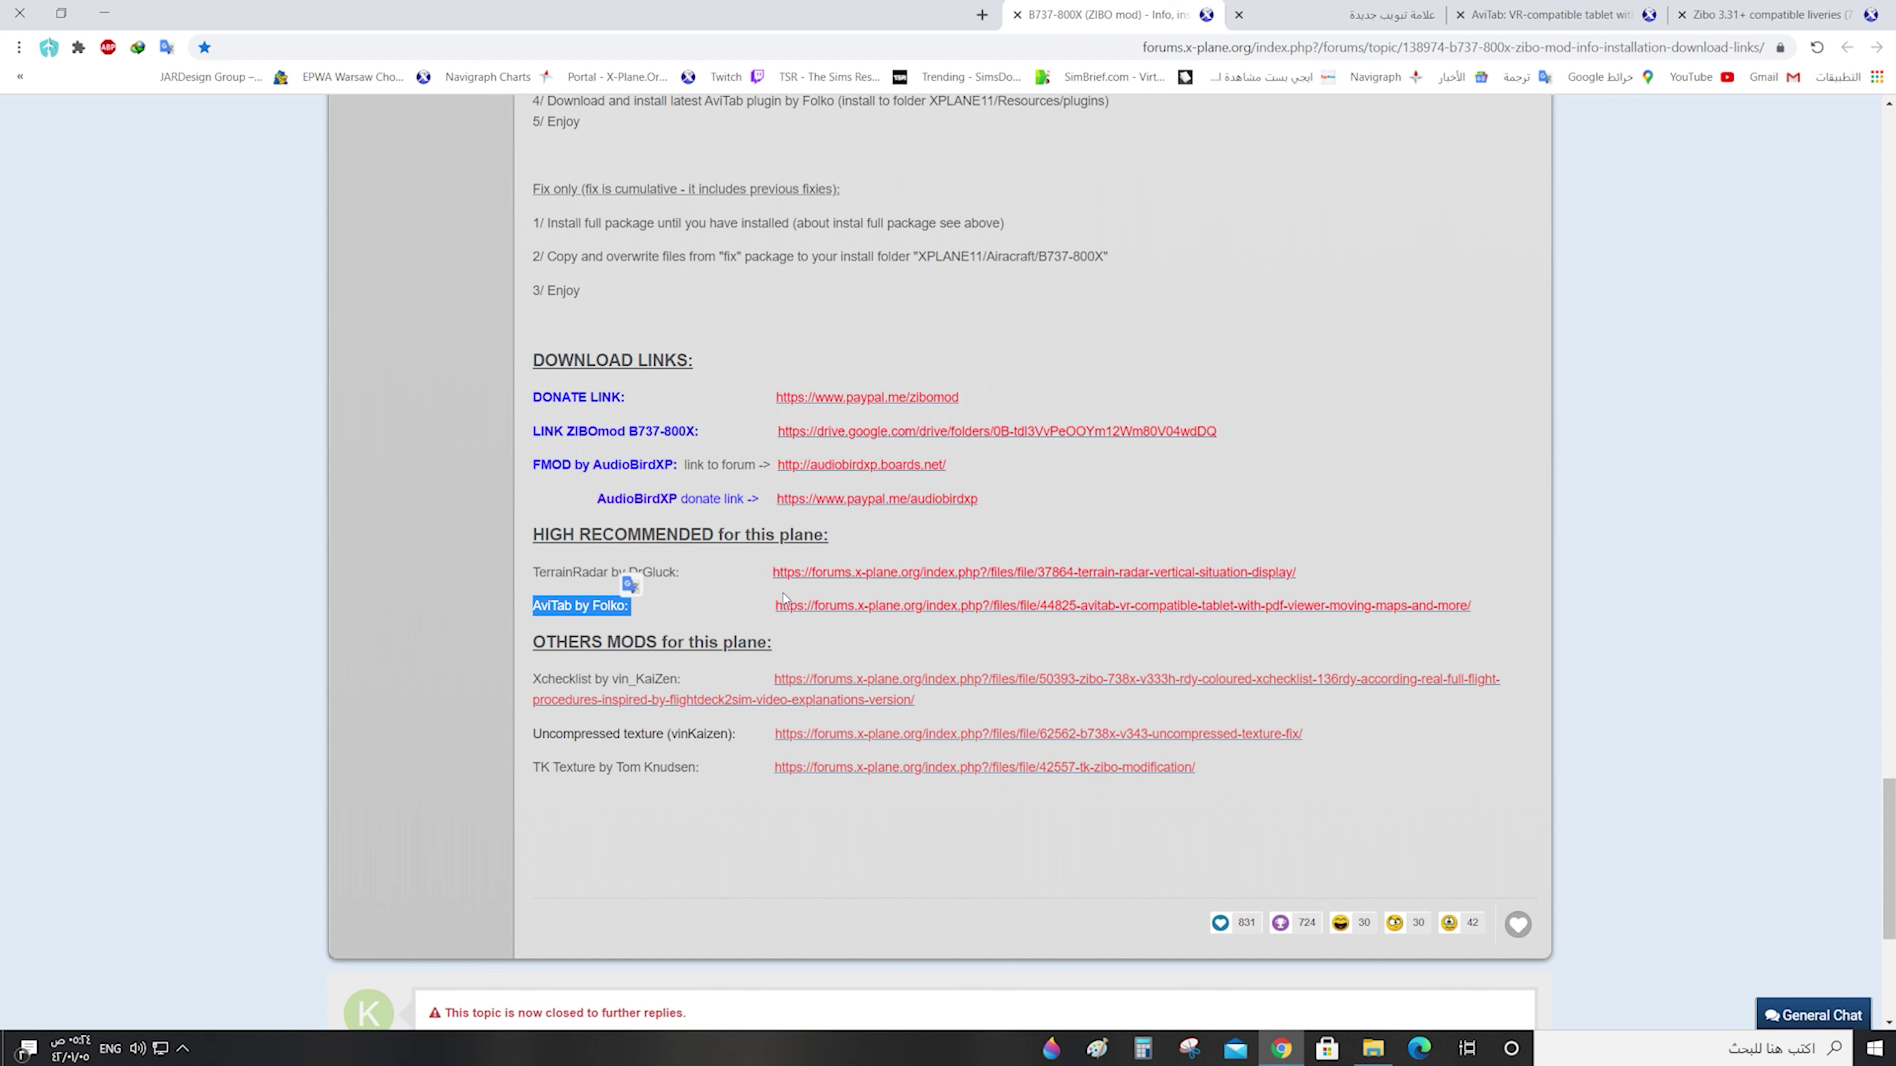
pyautogui.click(593, 617)
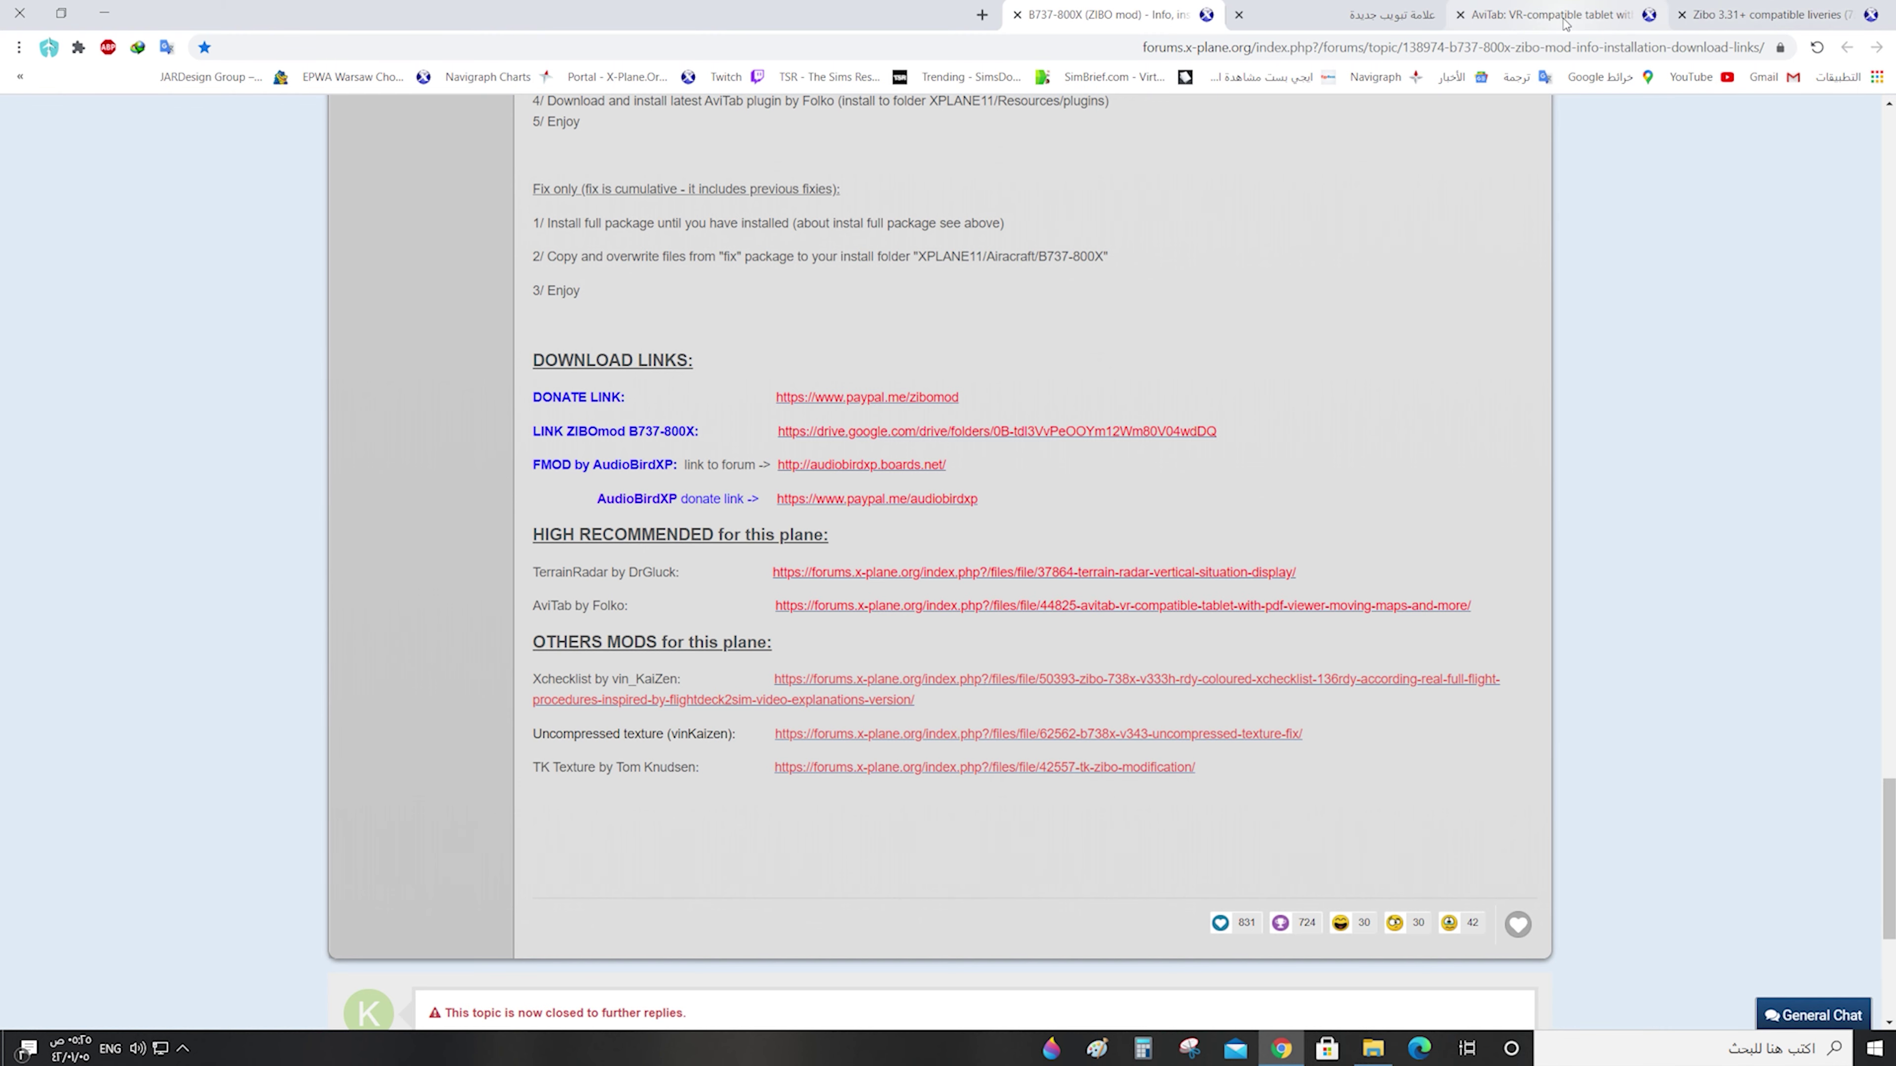
pyautogui.click(1502, 27)
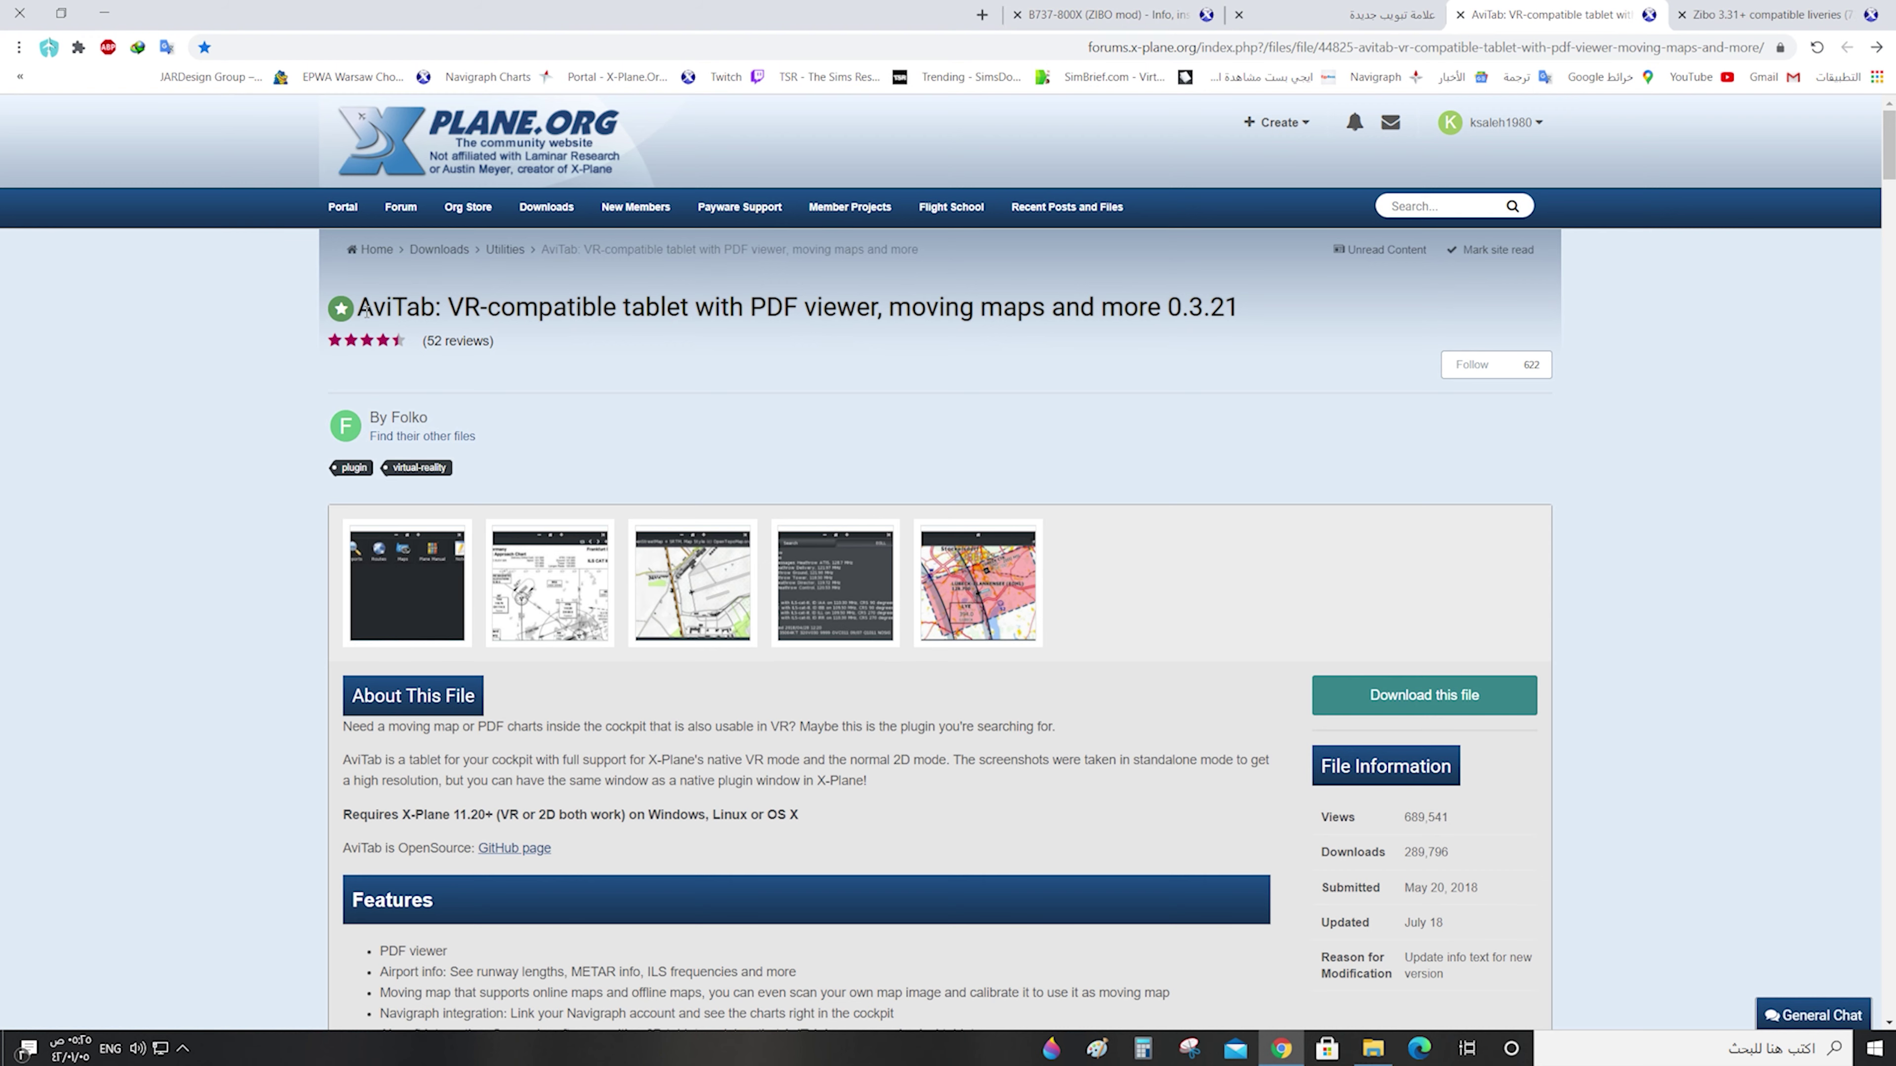
# Examine the AviTab plugin's title and its screenshots of the tablet home screen, charts, maps and airport information
pyautogui.moveTo(366, 310); pyautogui.dragTo(1239, 313)
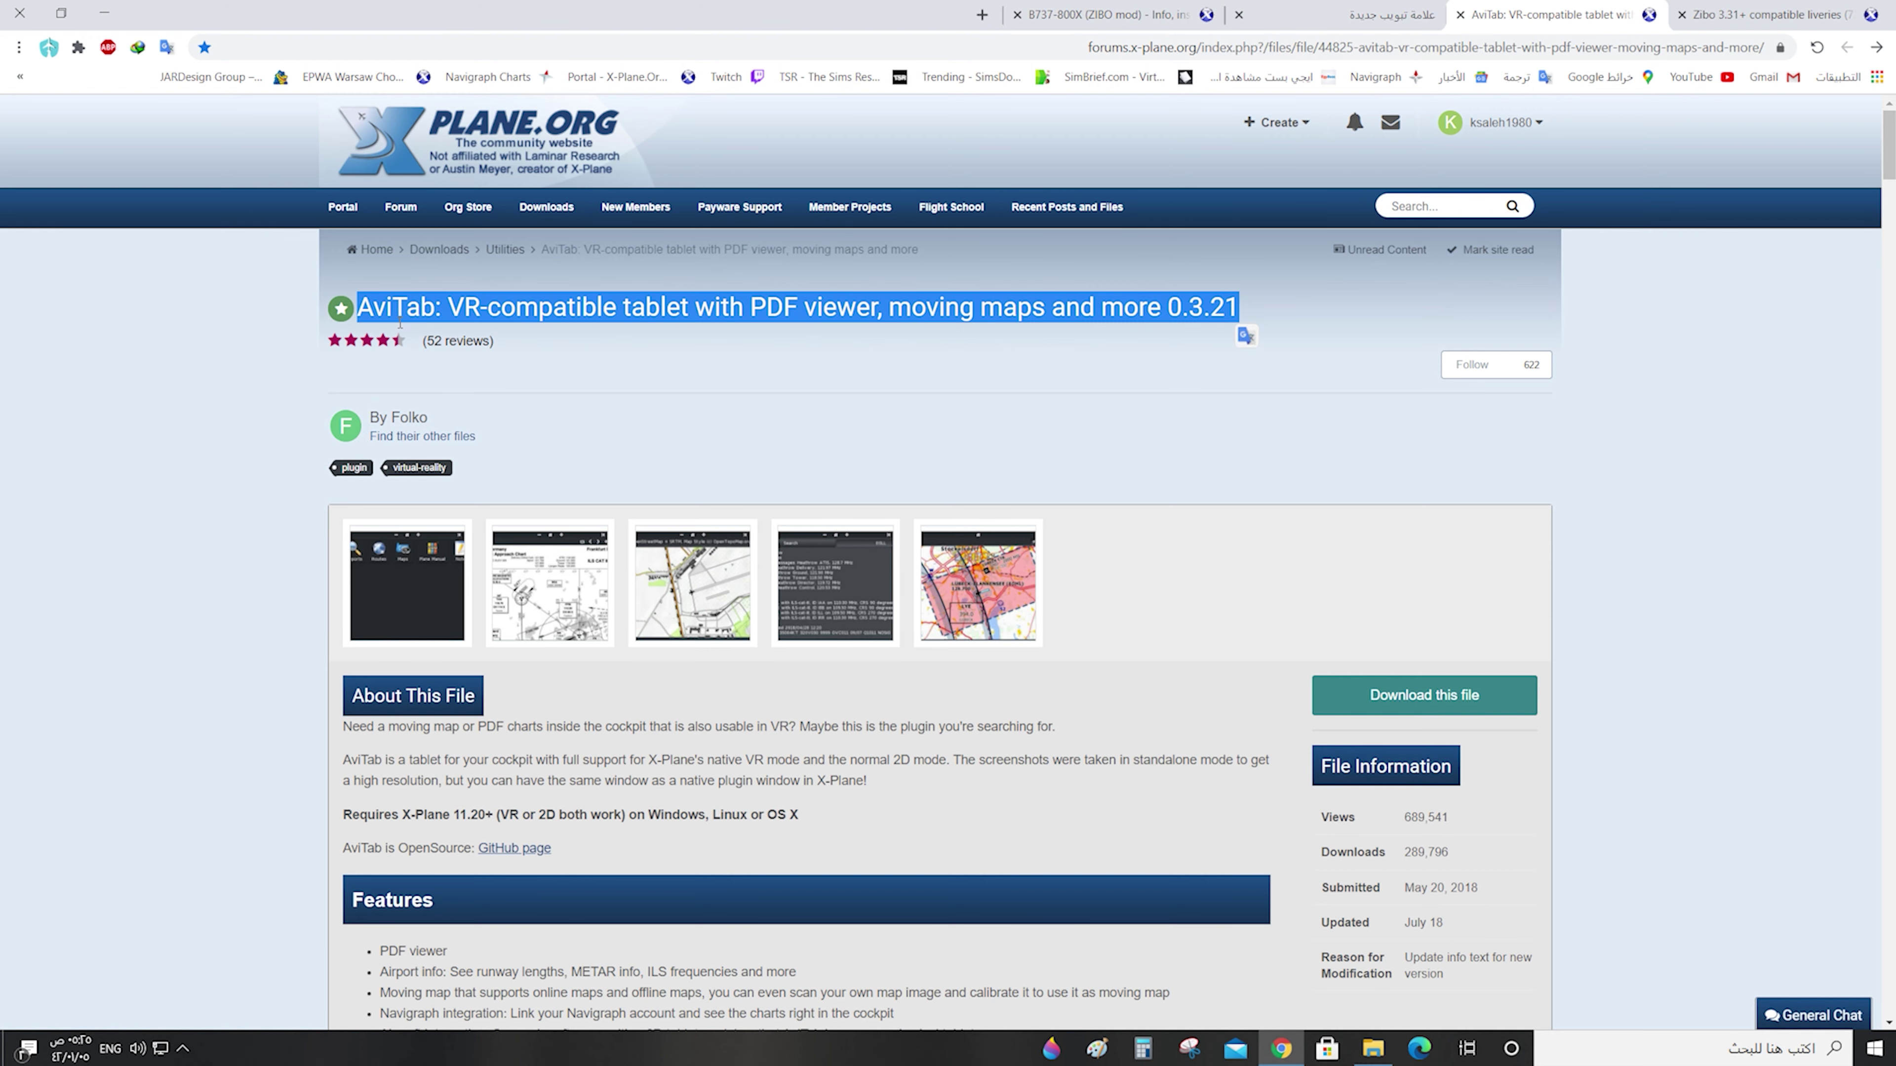
pyautogui.click(412, 586)
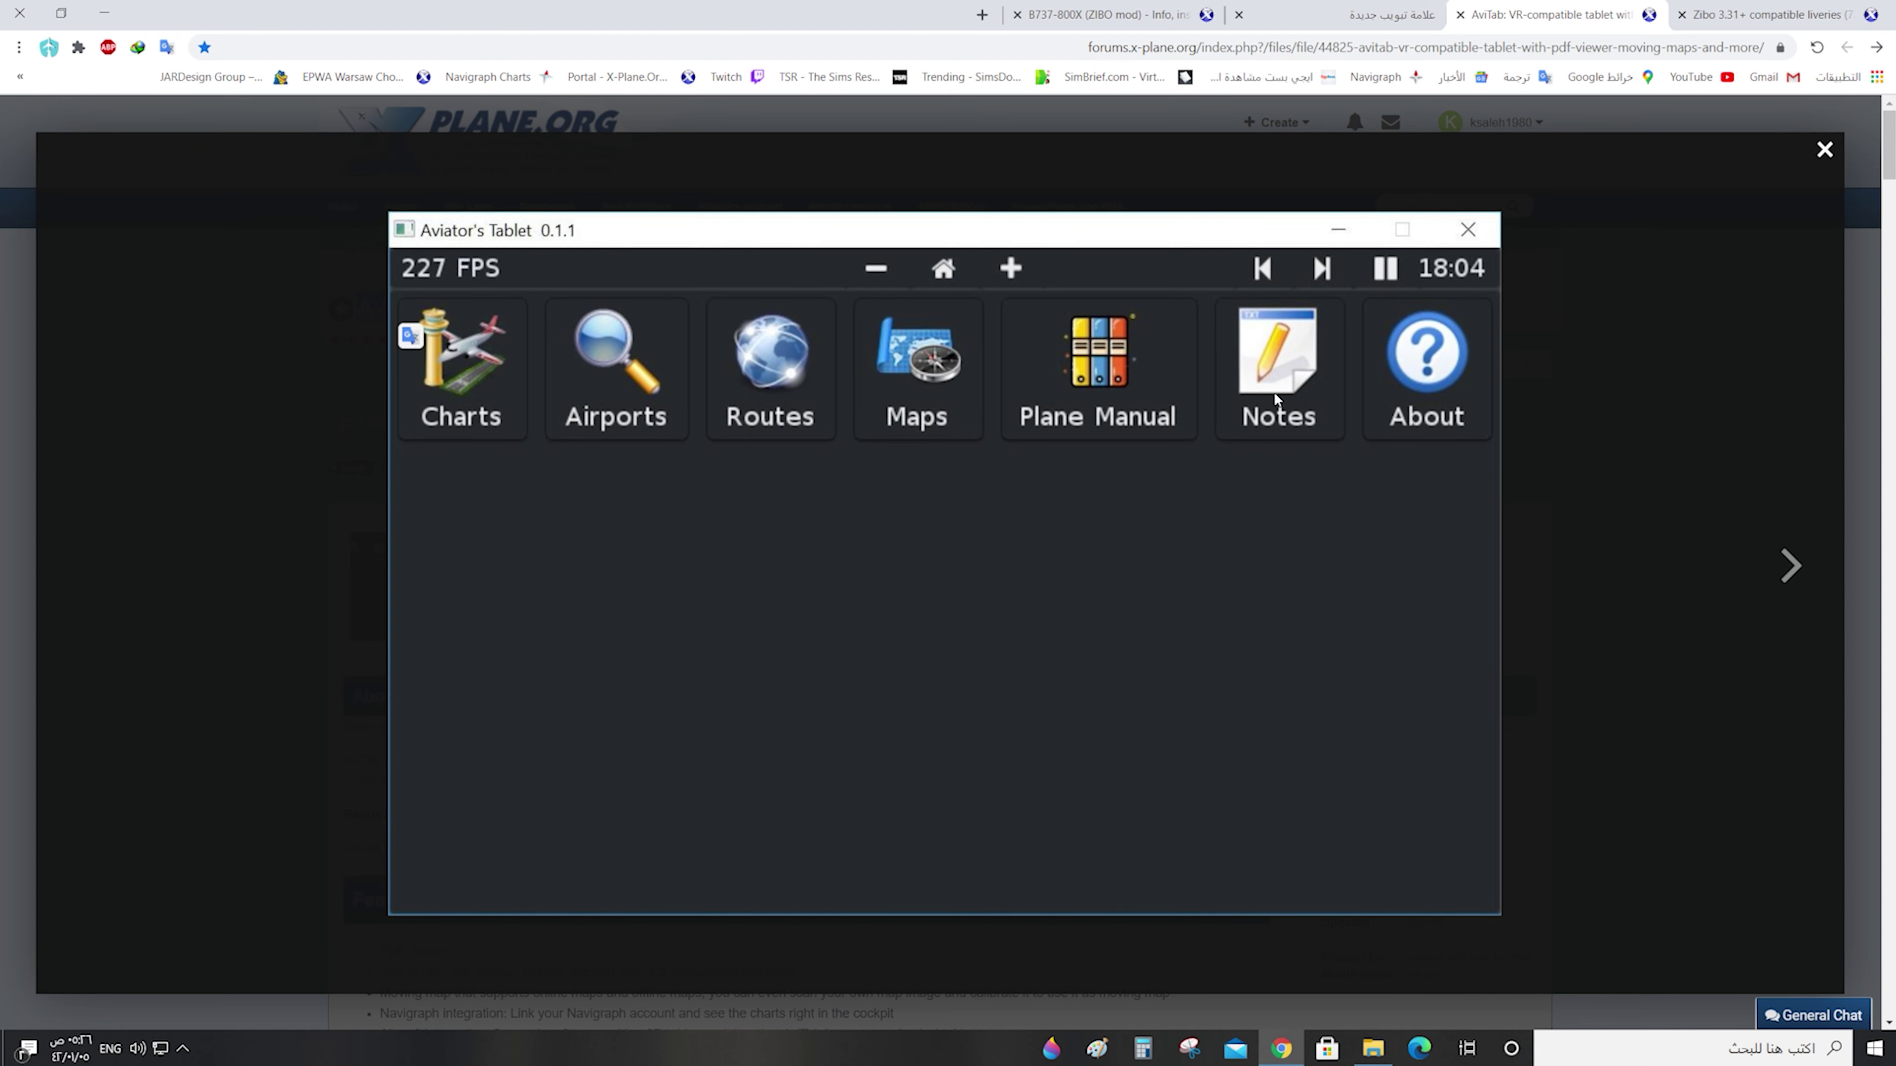
pyautogui.click(1794, 565)
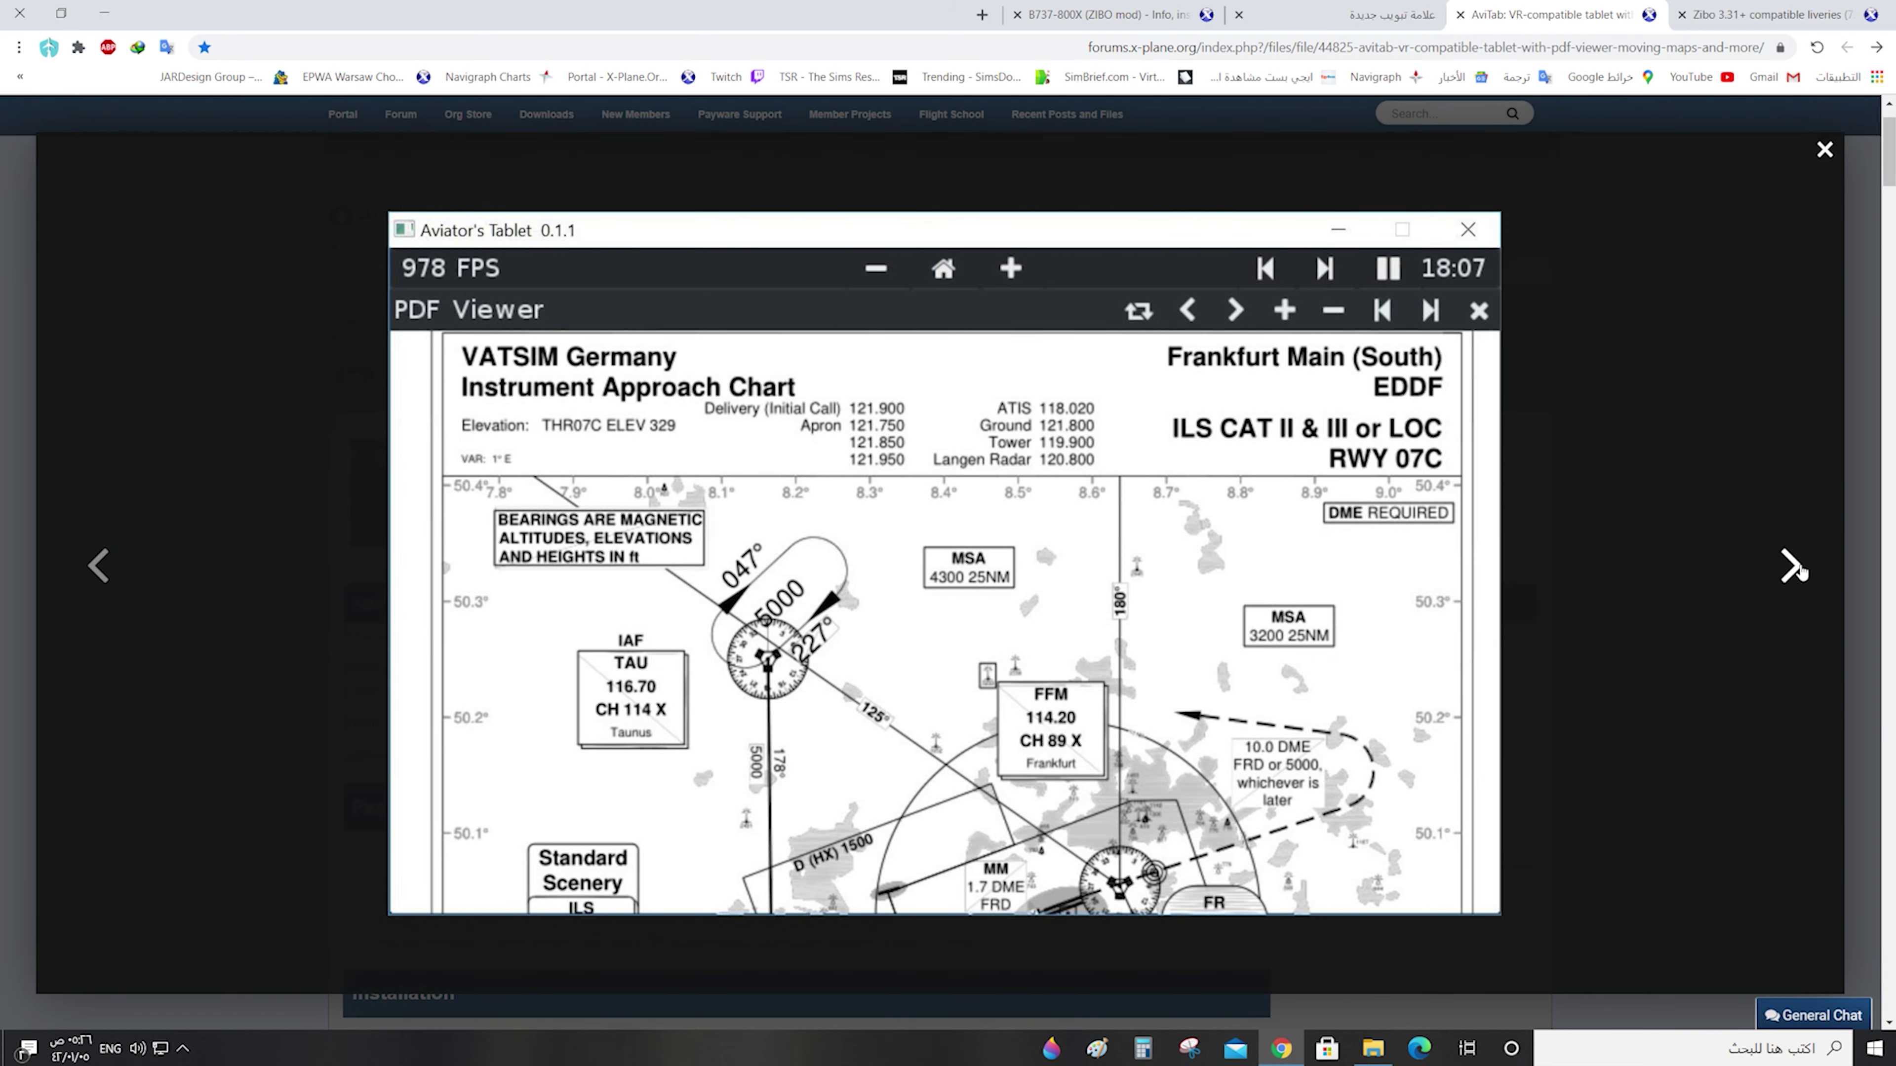
pyautogui.click(1799, 568)
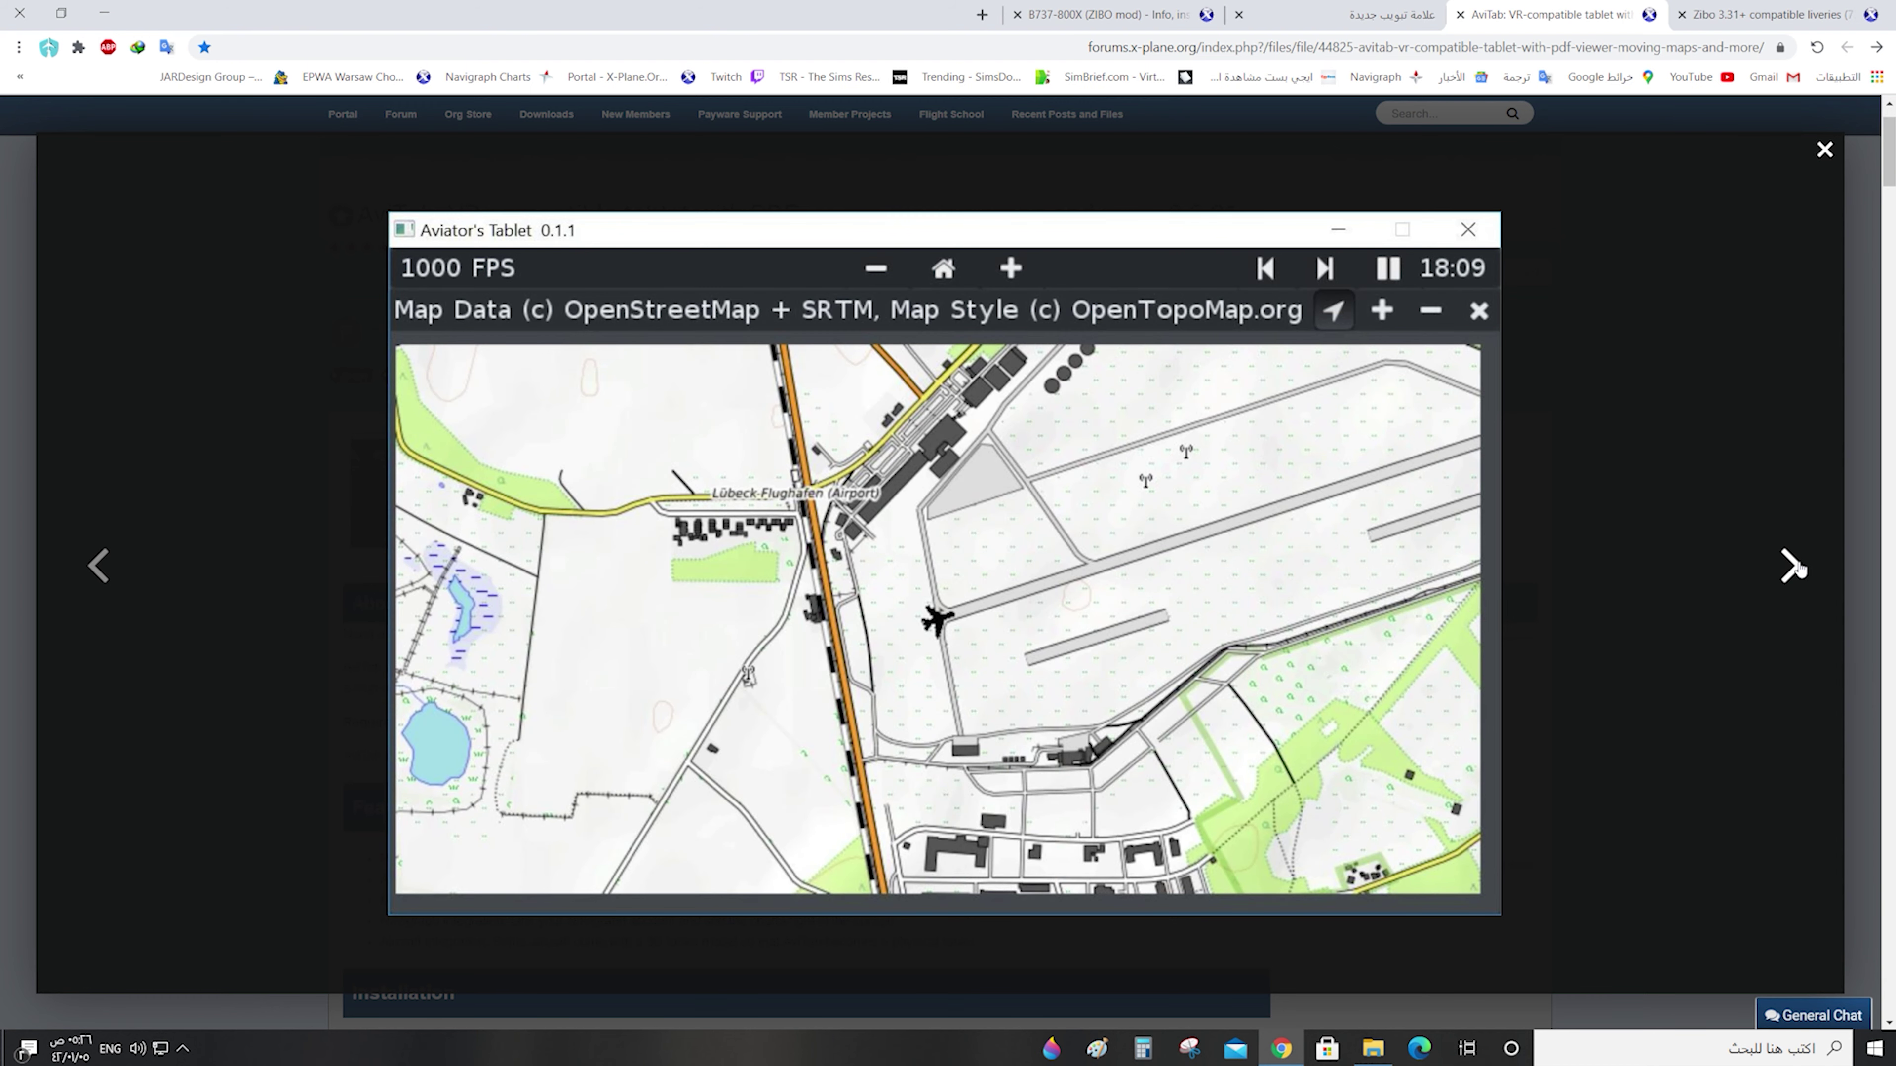
pyautogui.click(1794, 567)
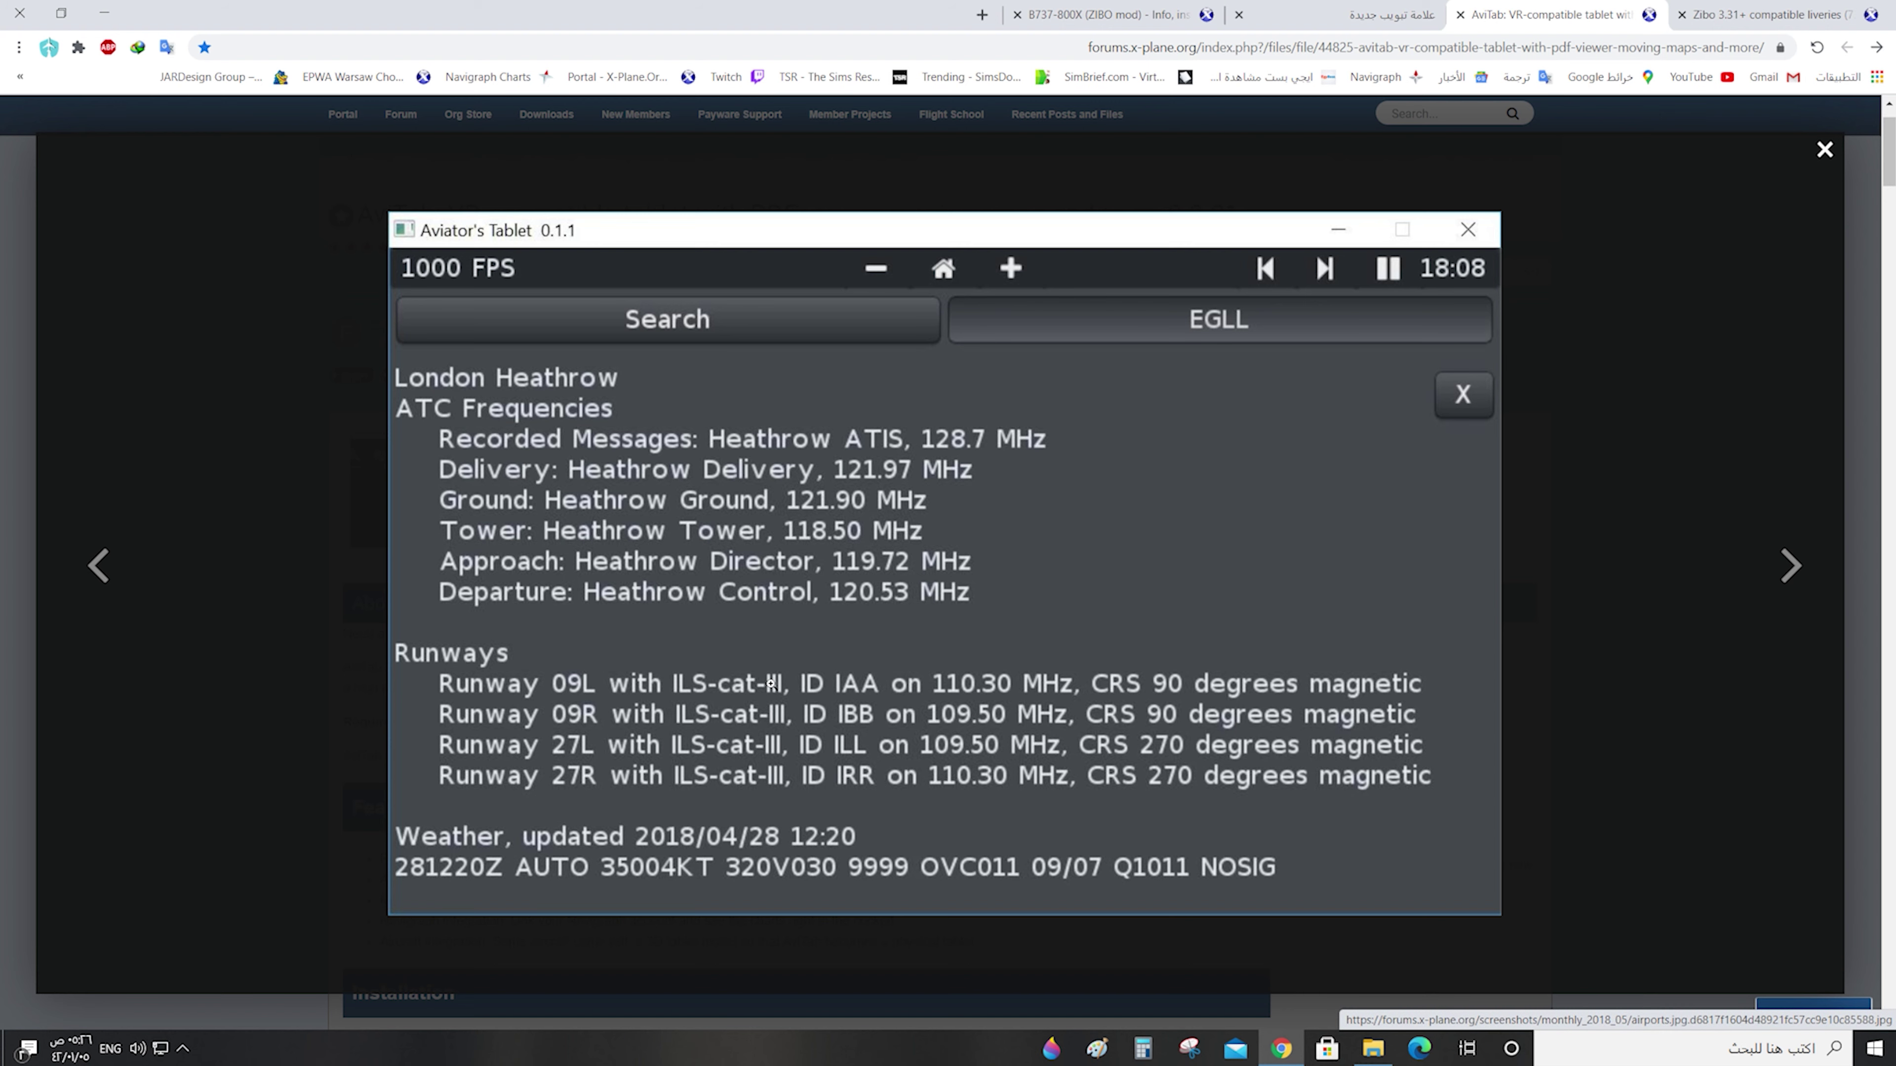
pyautogui.scroll(-2, 814, 593)
pyautogui.scroll(2, 907, 688)
pyautogui.press('Escape')
# Download the AviTab 0.3.21 plugin from its file page
pyautogui.scroll(5, 467, 343)
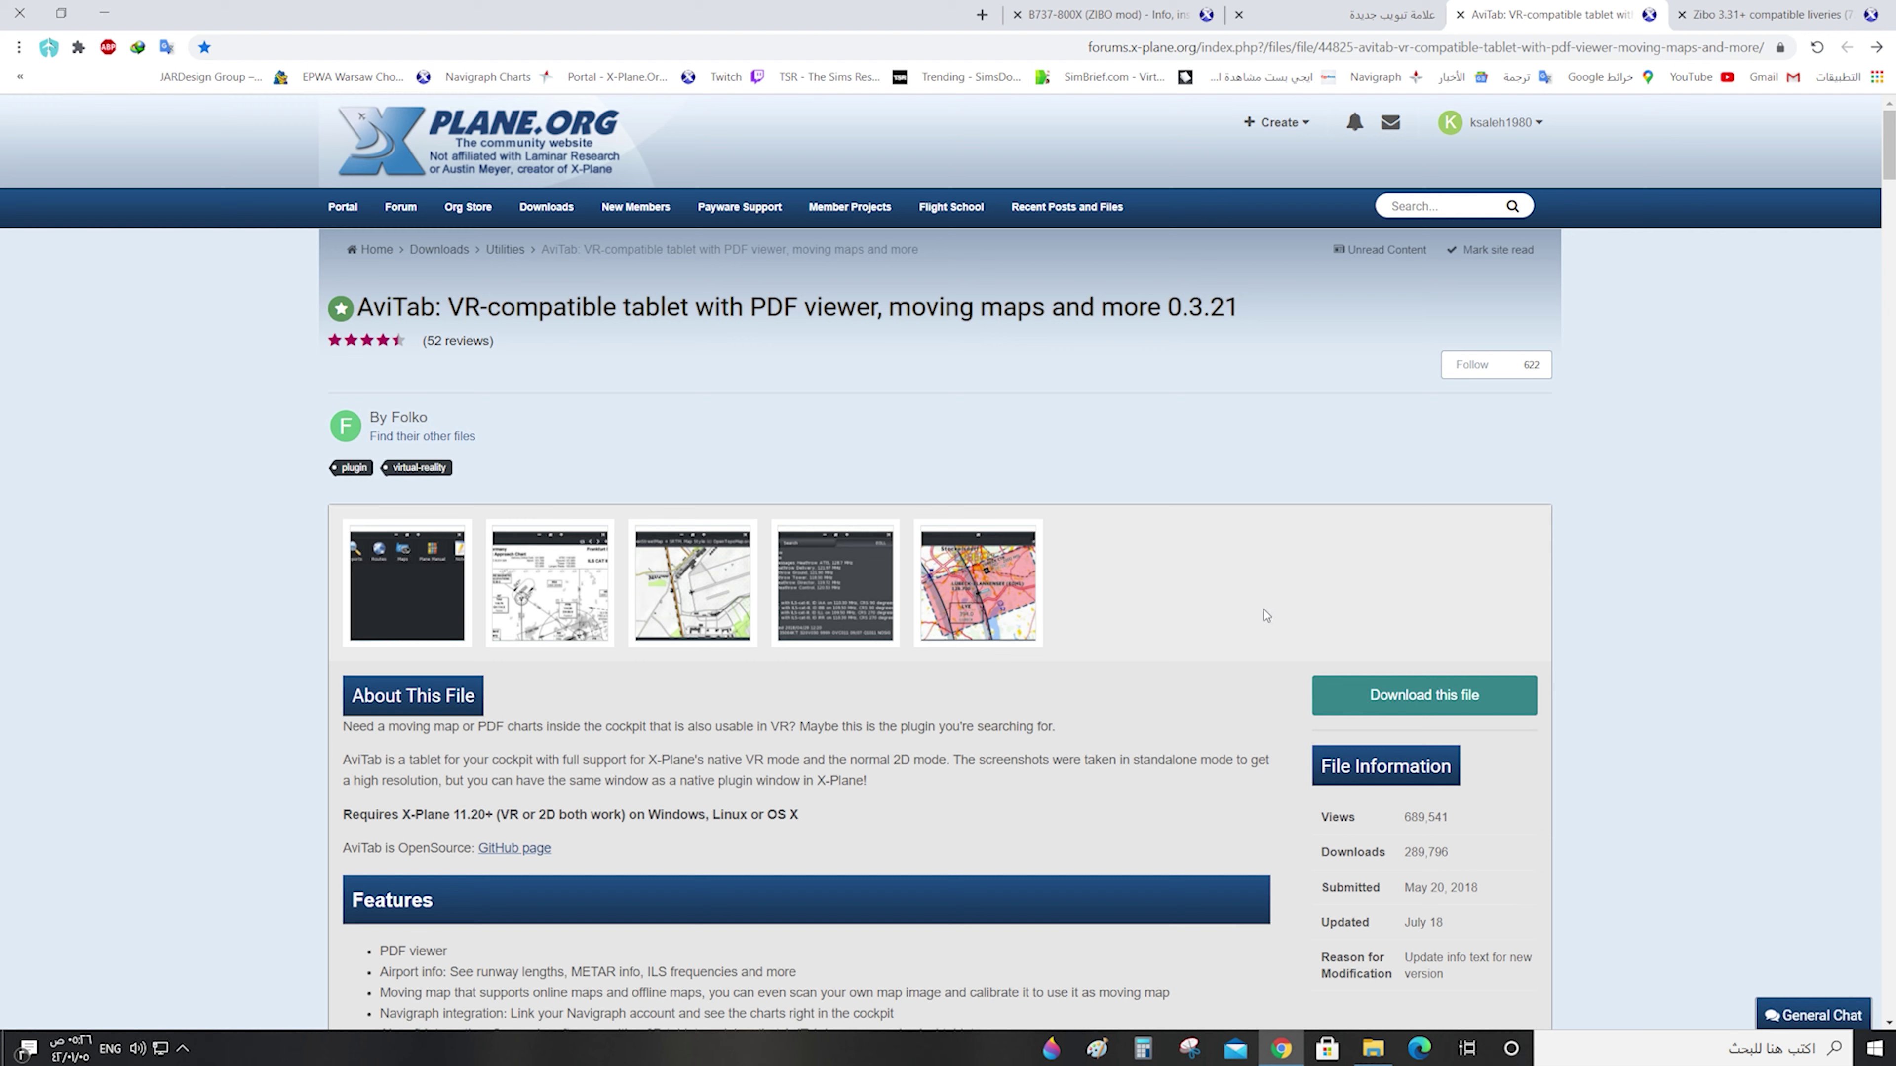
pyautogui.click(1405, 696)
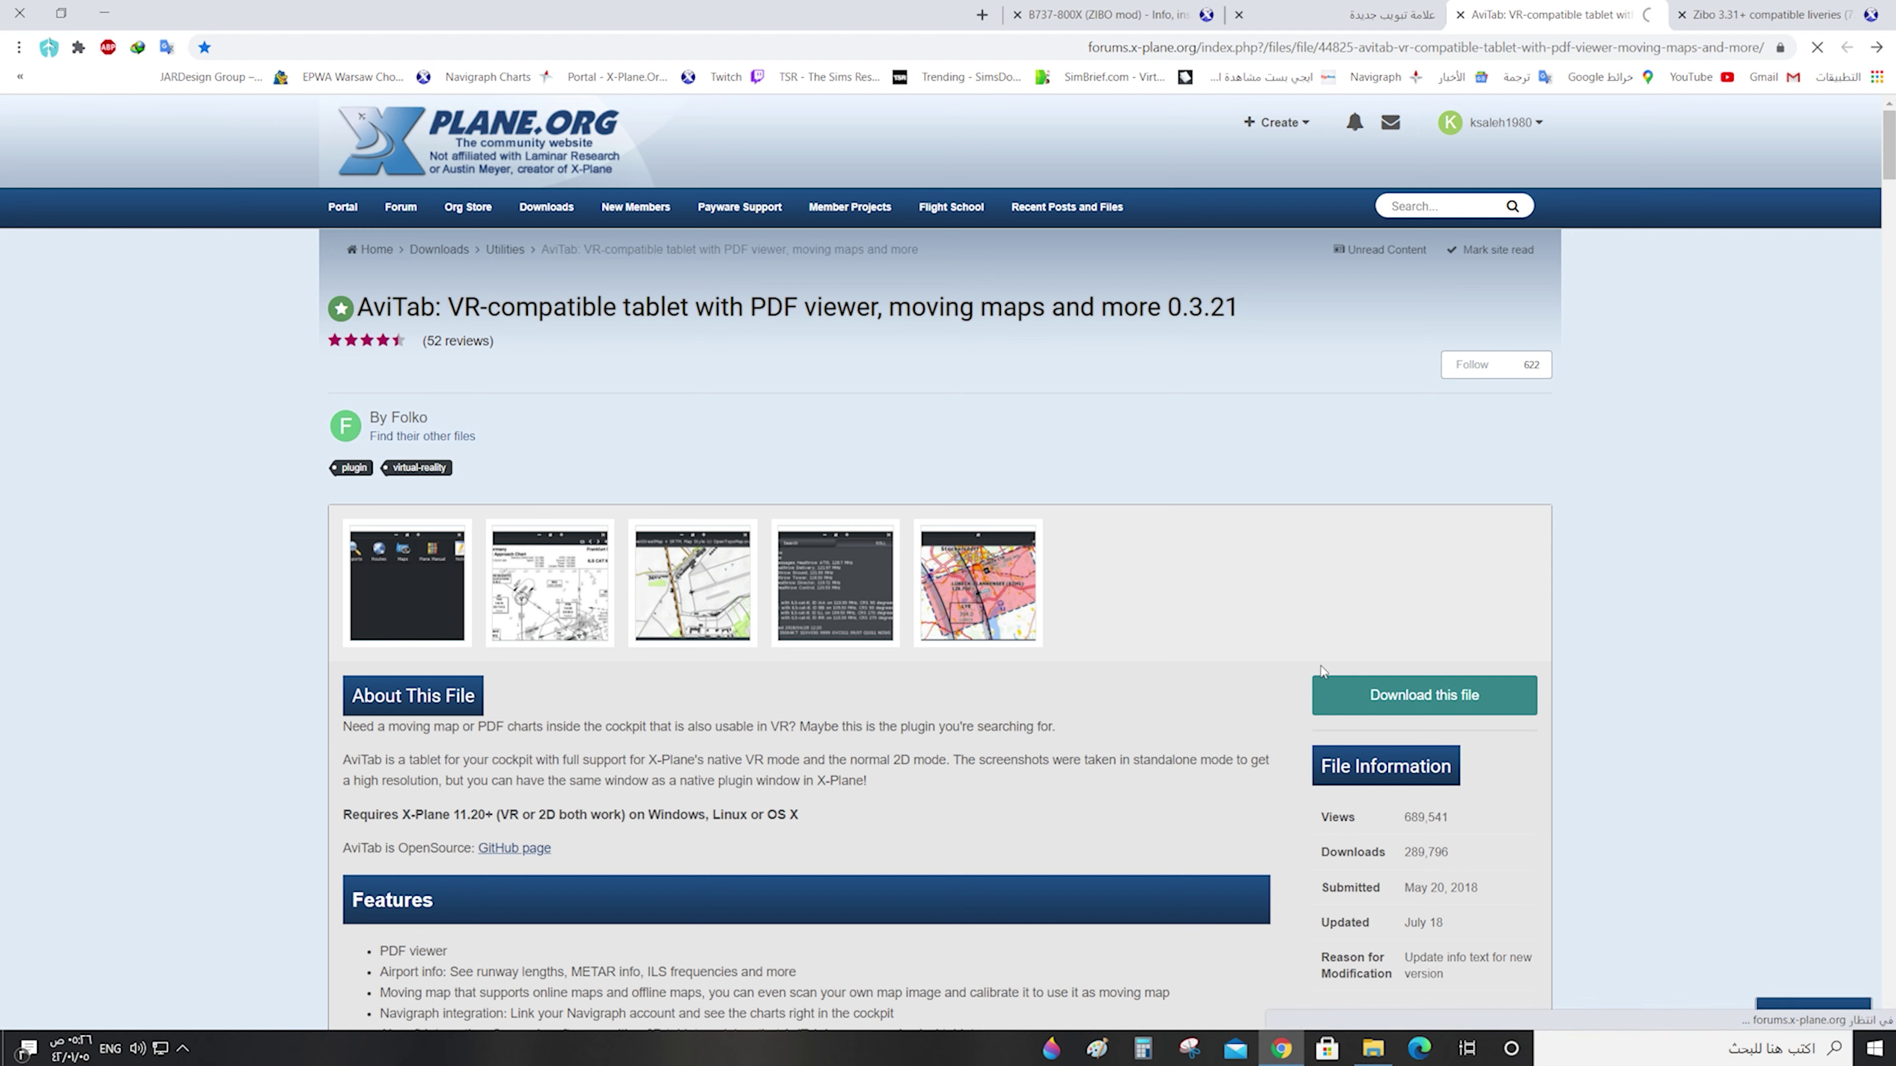
pyautogui.click(962, 614)
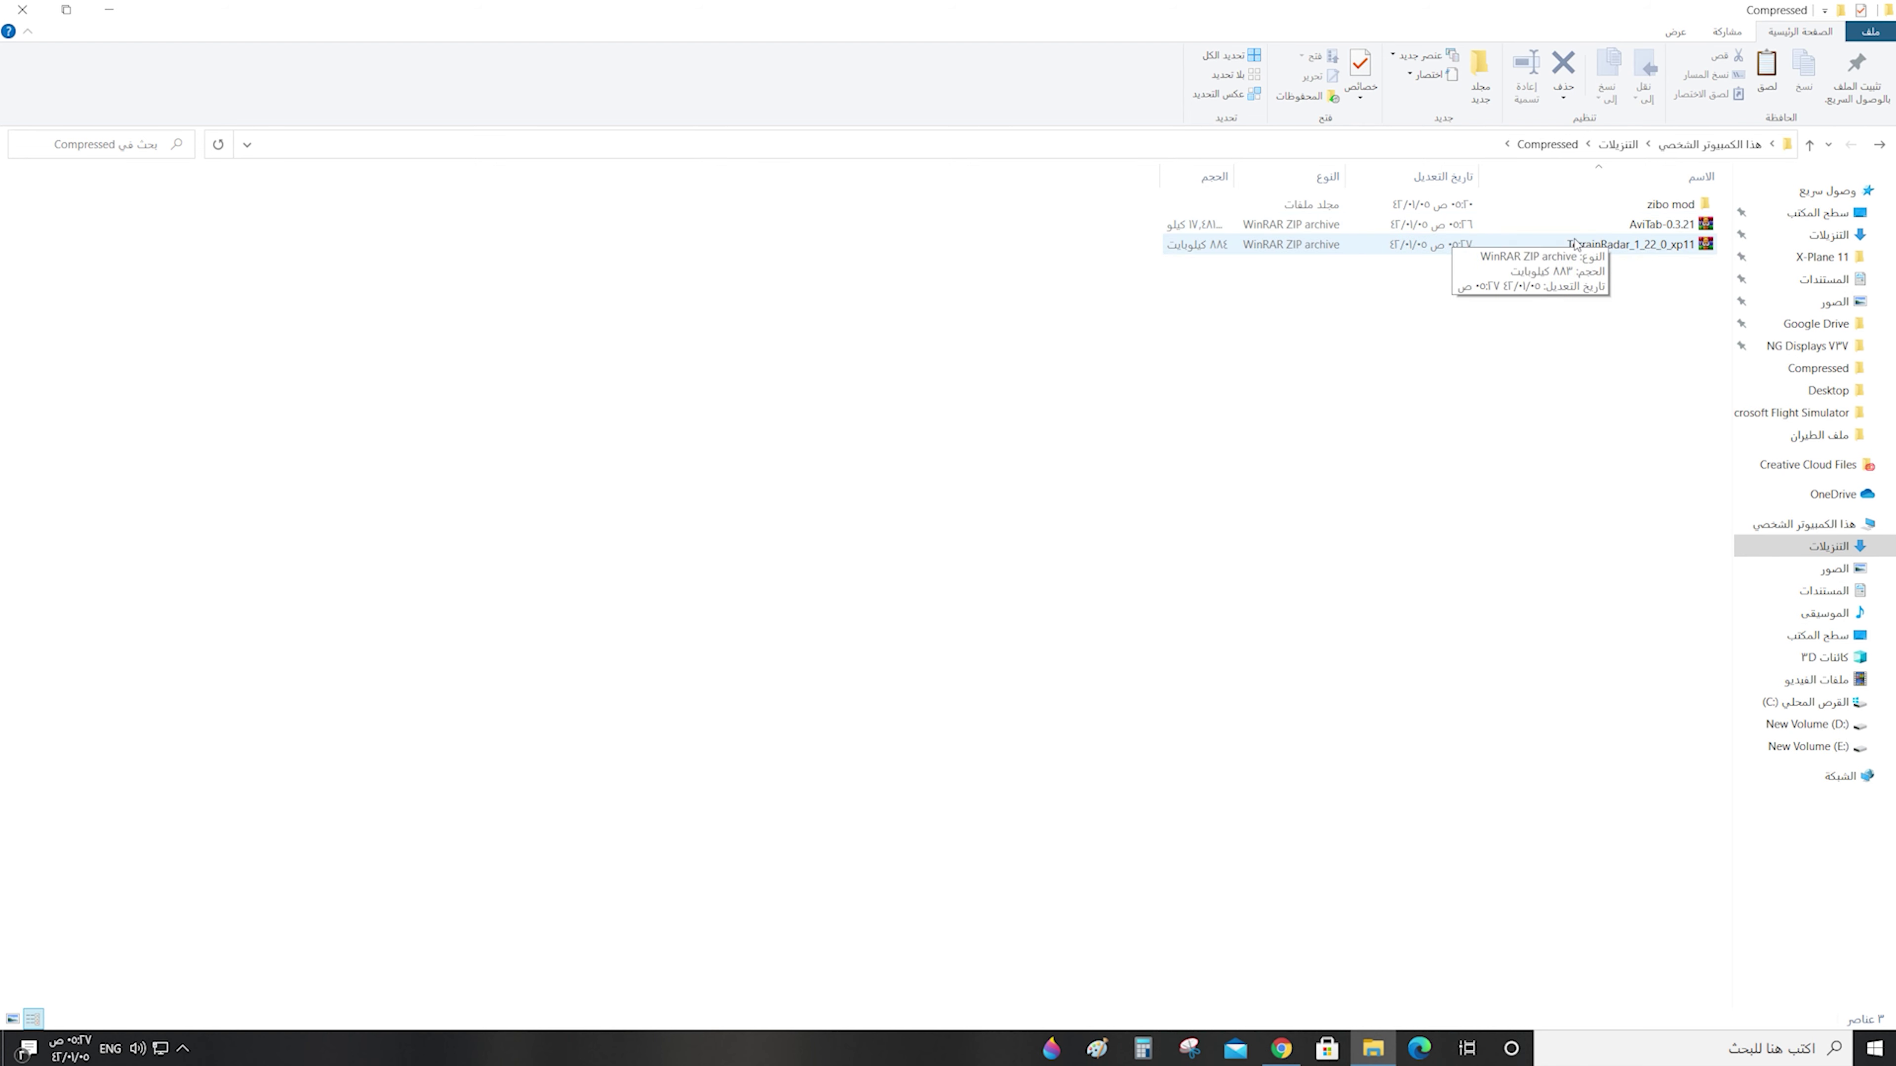
# Extract the AviTab folder from the AviTab-0.3.21 archive into the Compressed downloads folder
pyautogui.click(1707, 226)
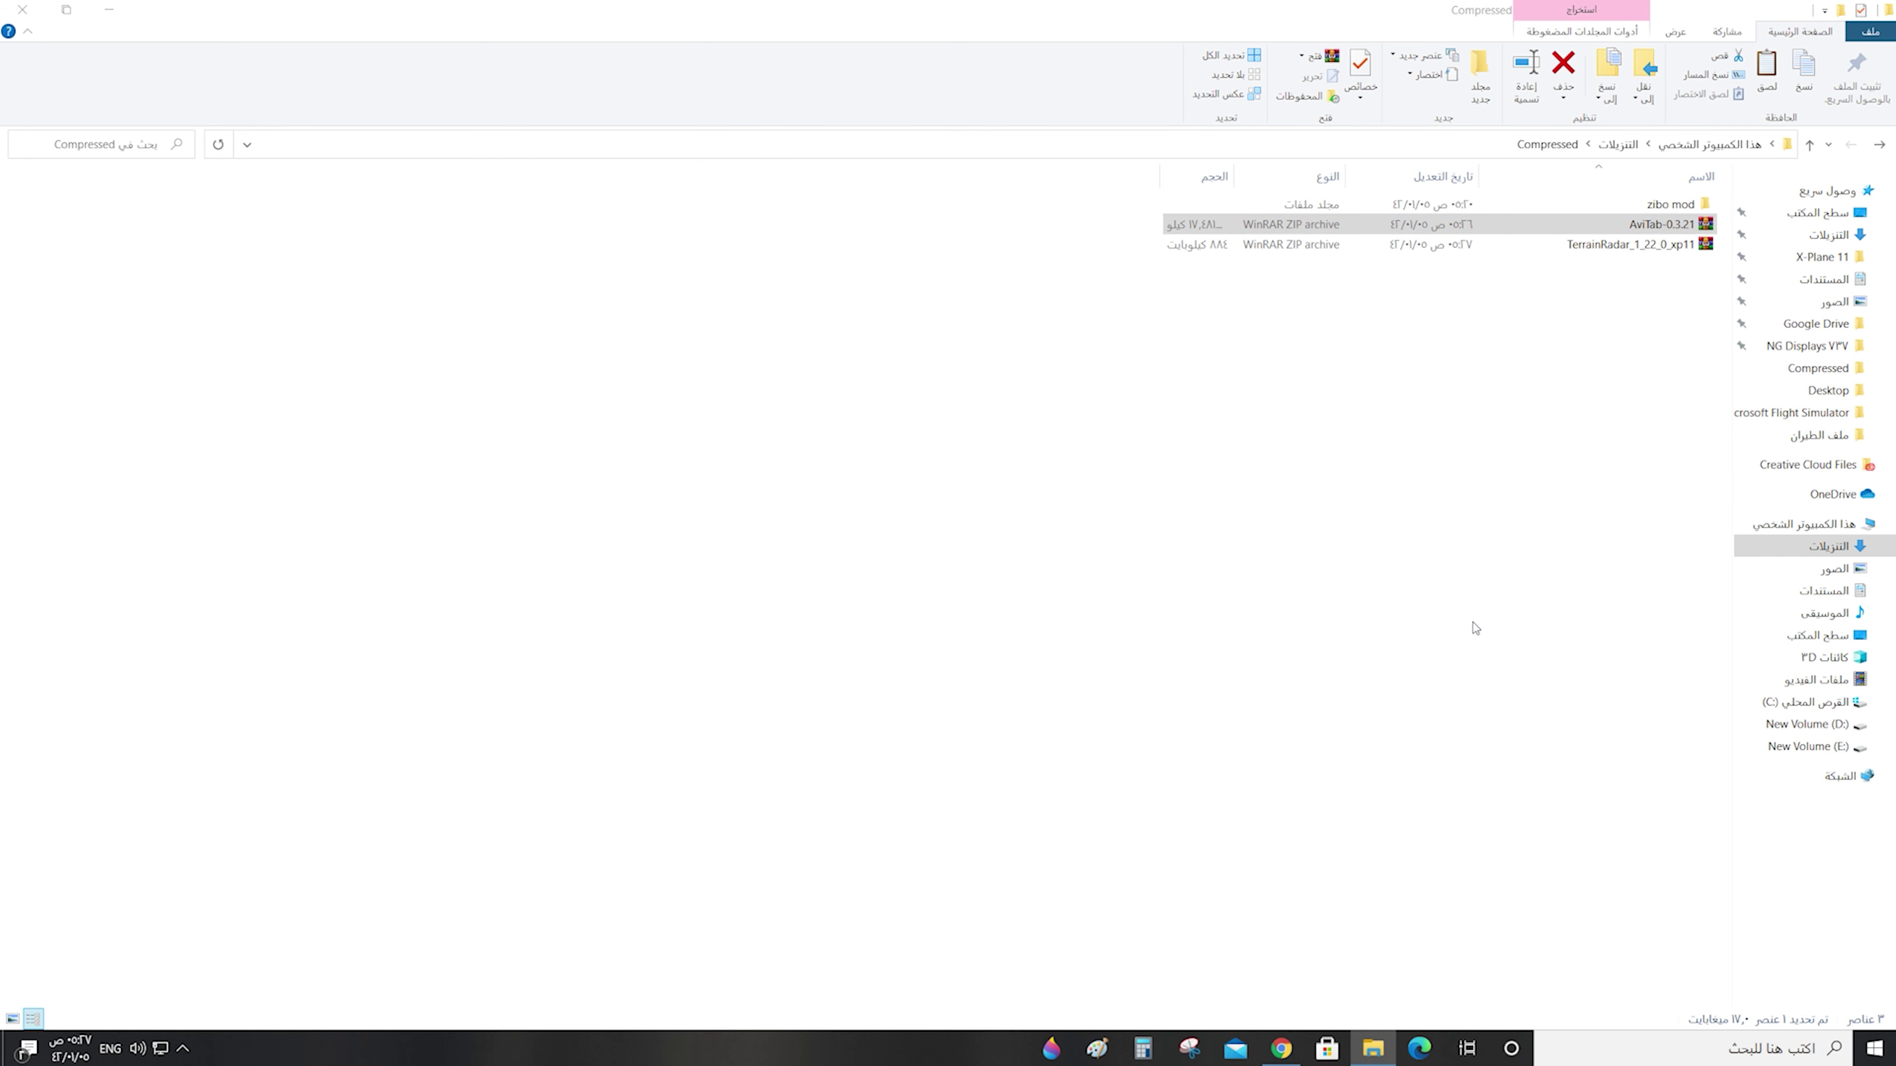
pyautogui.press('Return')
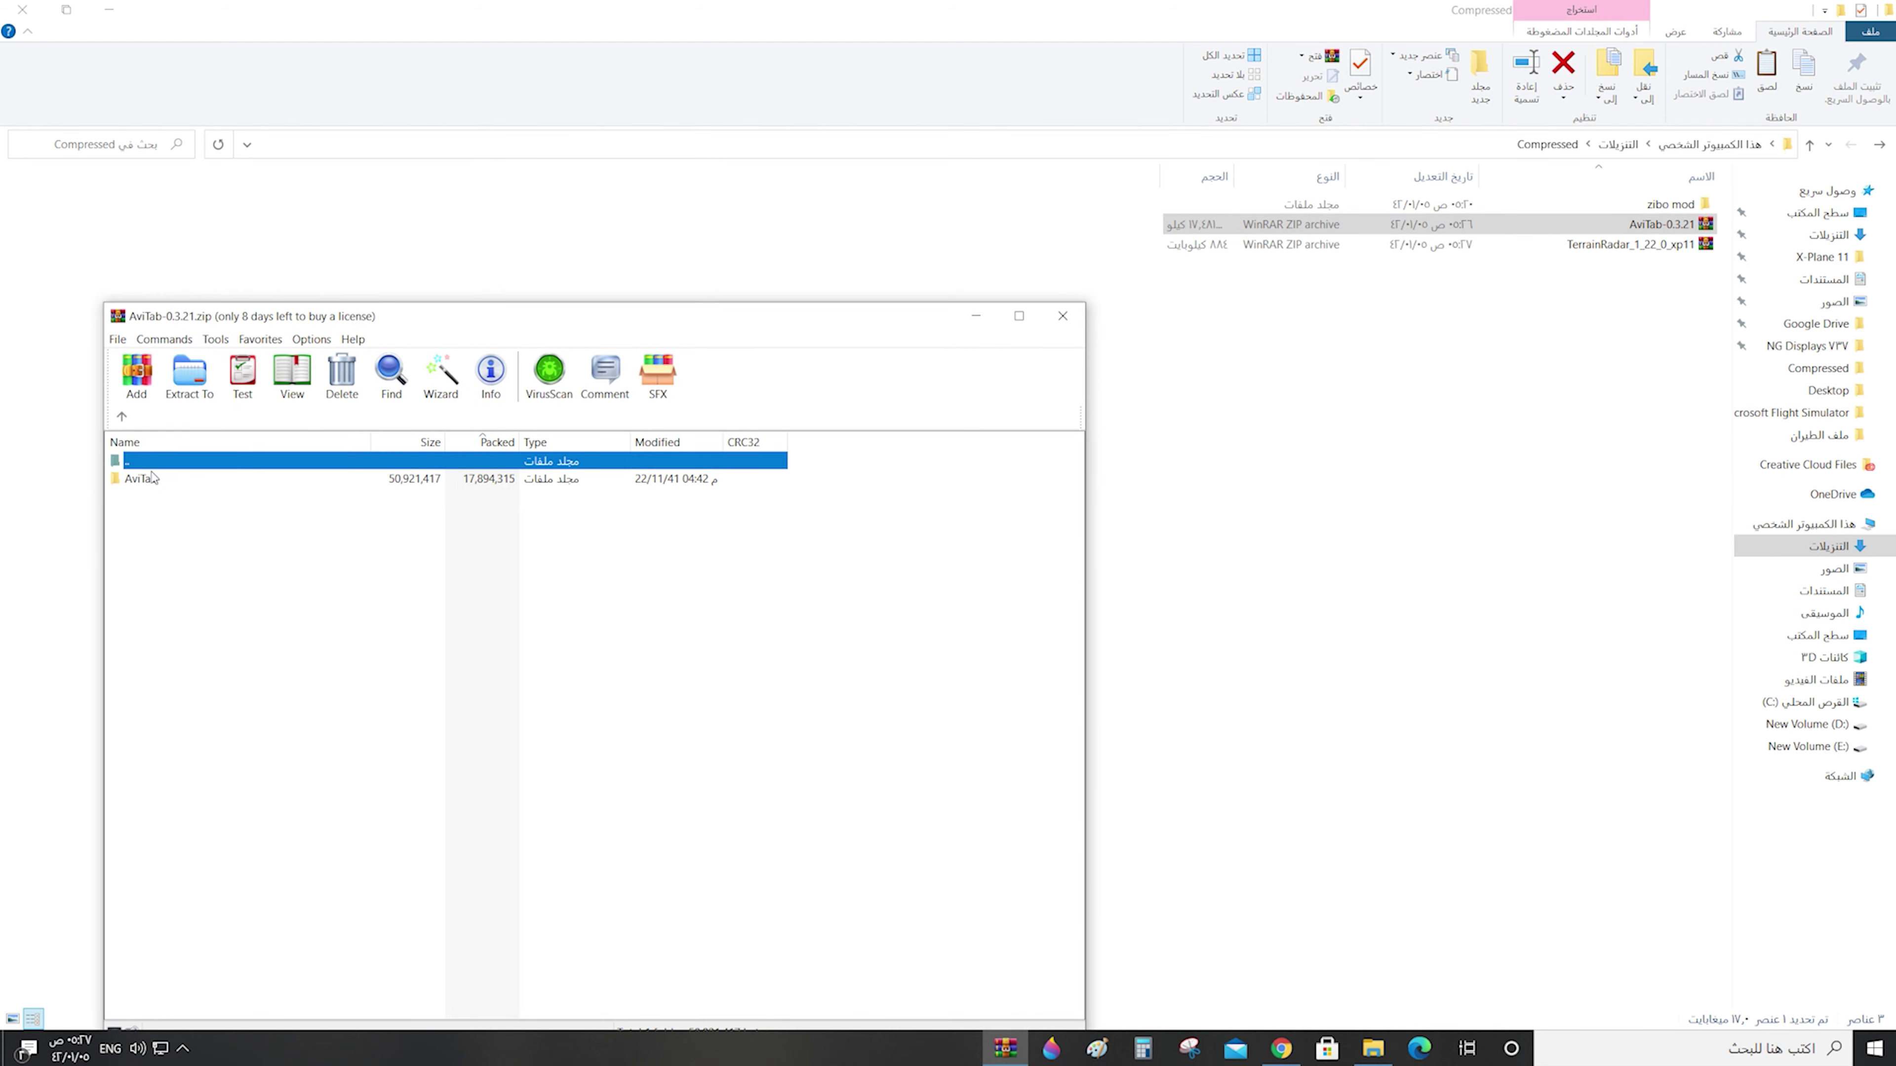
pyautogui.moveTo(141, 486); pyautogui.dragTo(1420, 374)
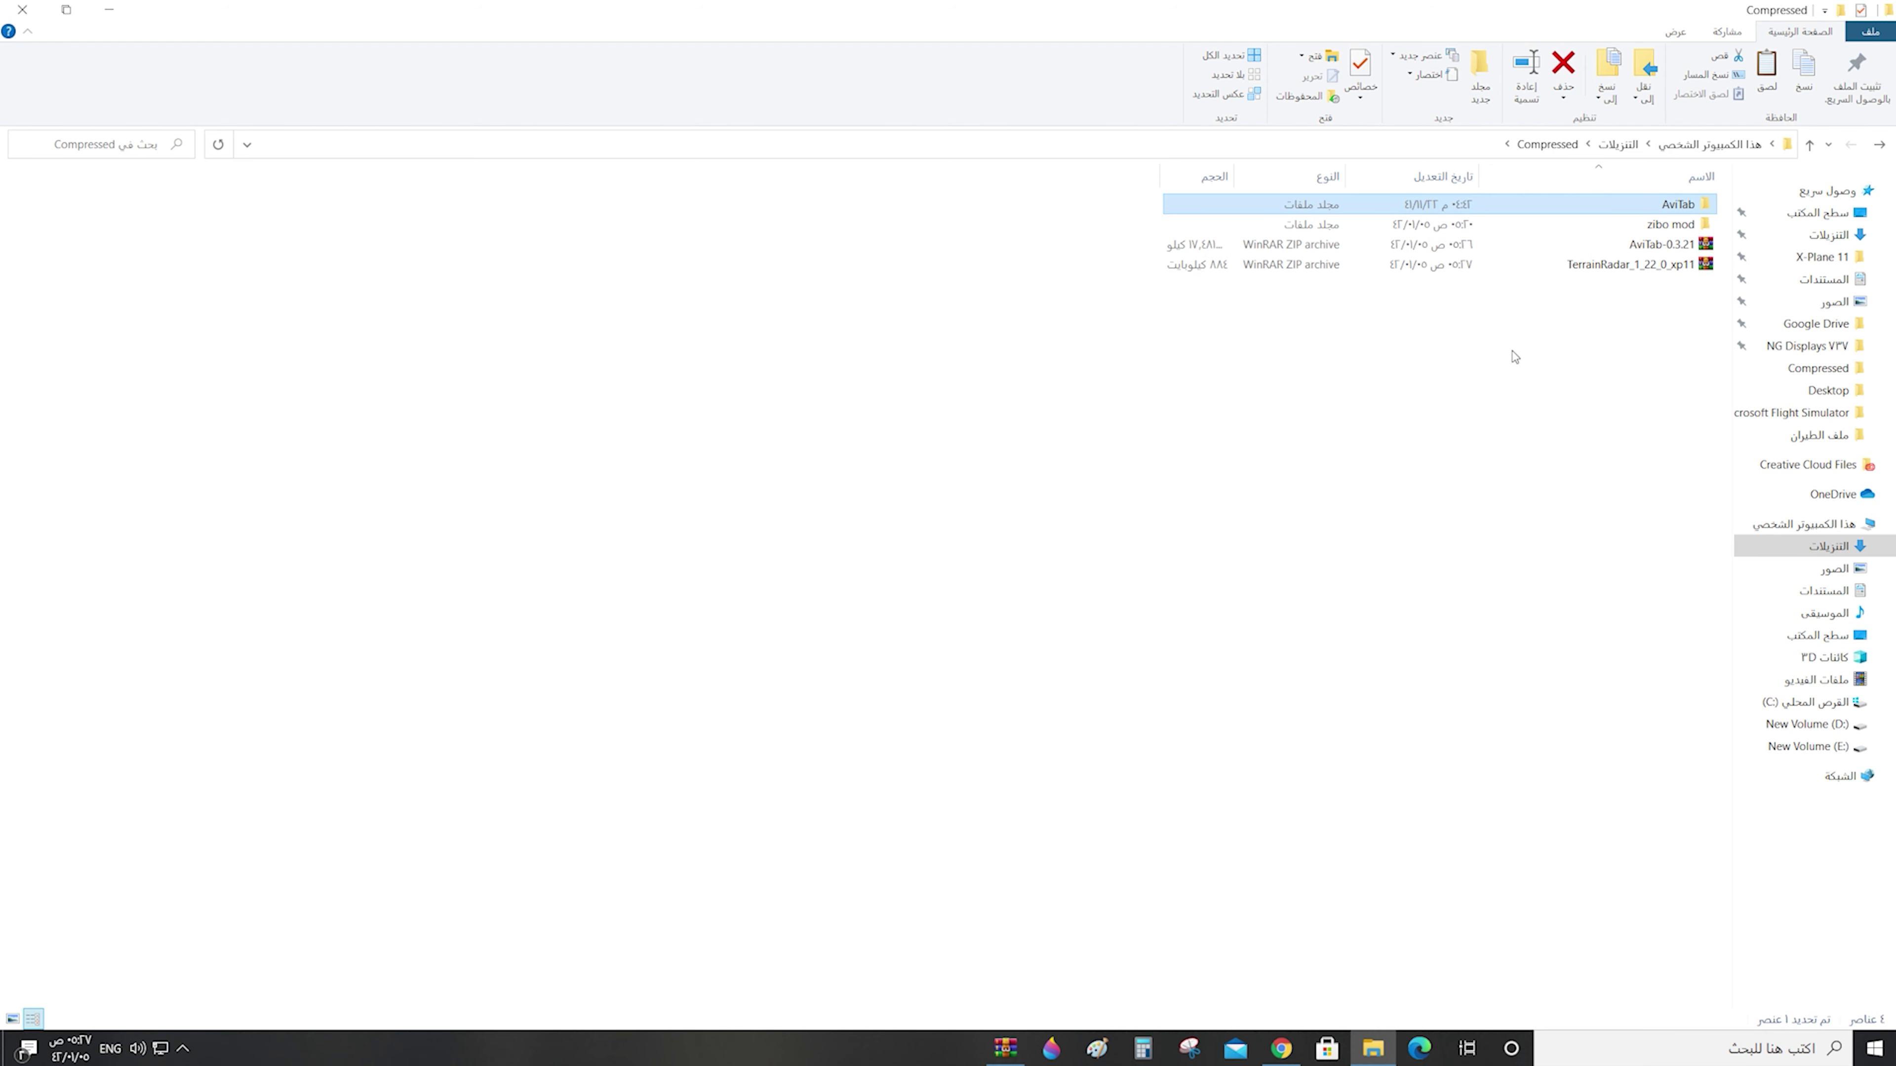
# Extract the TerrainRadar folder from the TerrainRadar_1_22_0_xp11 archive into the Compressed folder
pyautogui.click(1703, 265)
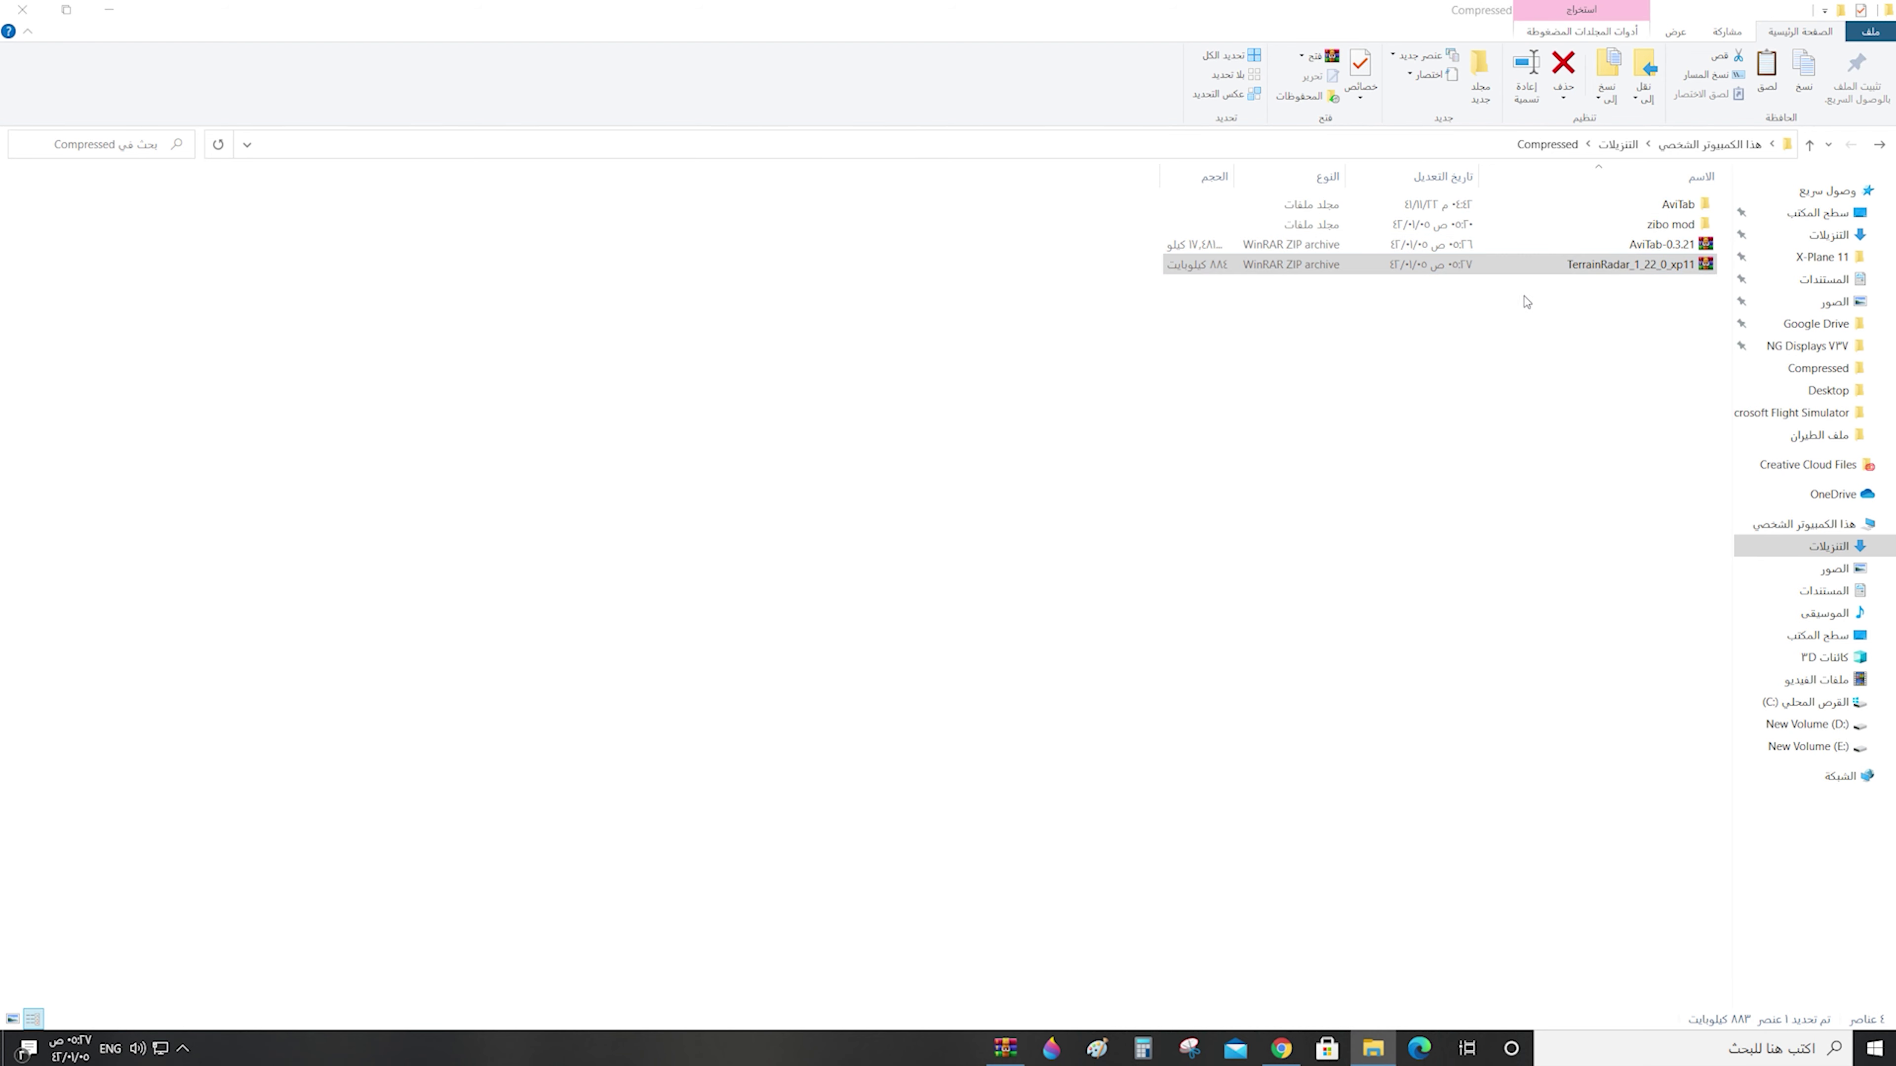
pyautogui.doubleClick(1559, 269)
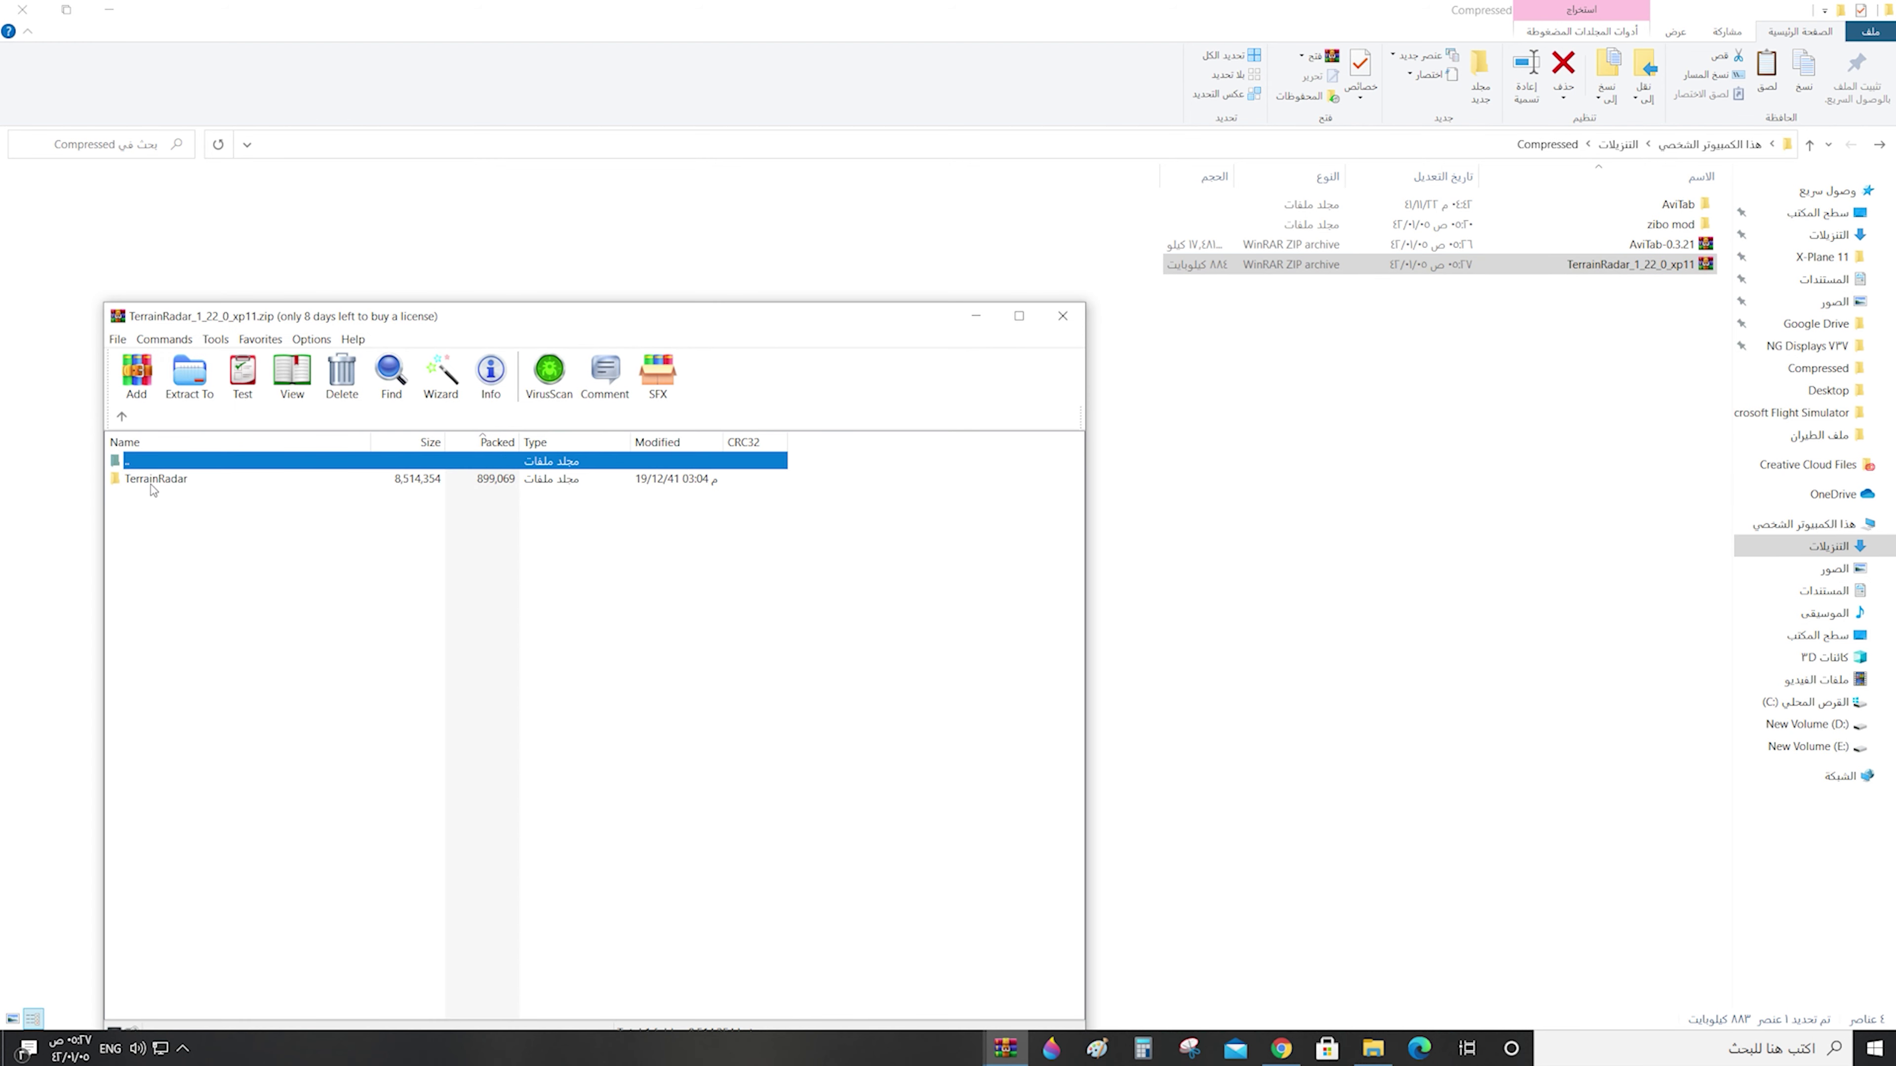
pyautogui.moveTo(153, 482); pyautogui.dragTo(1375, 385)
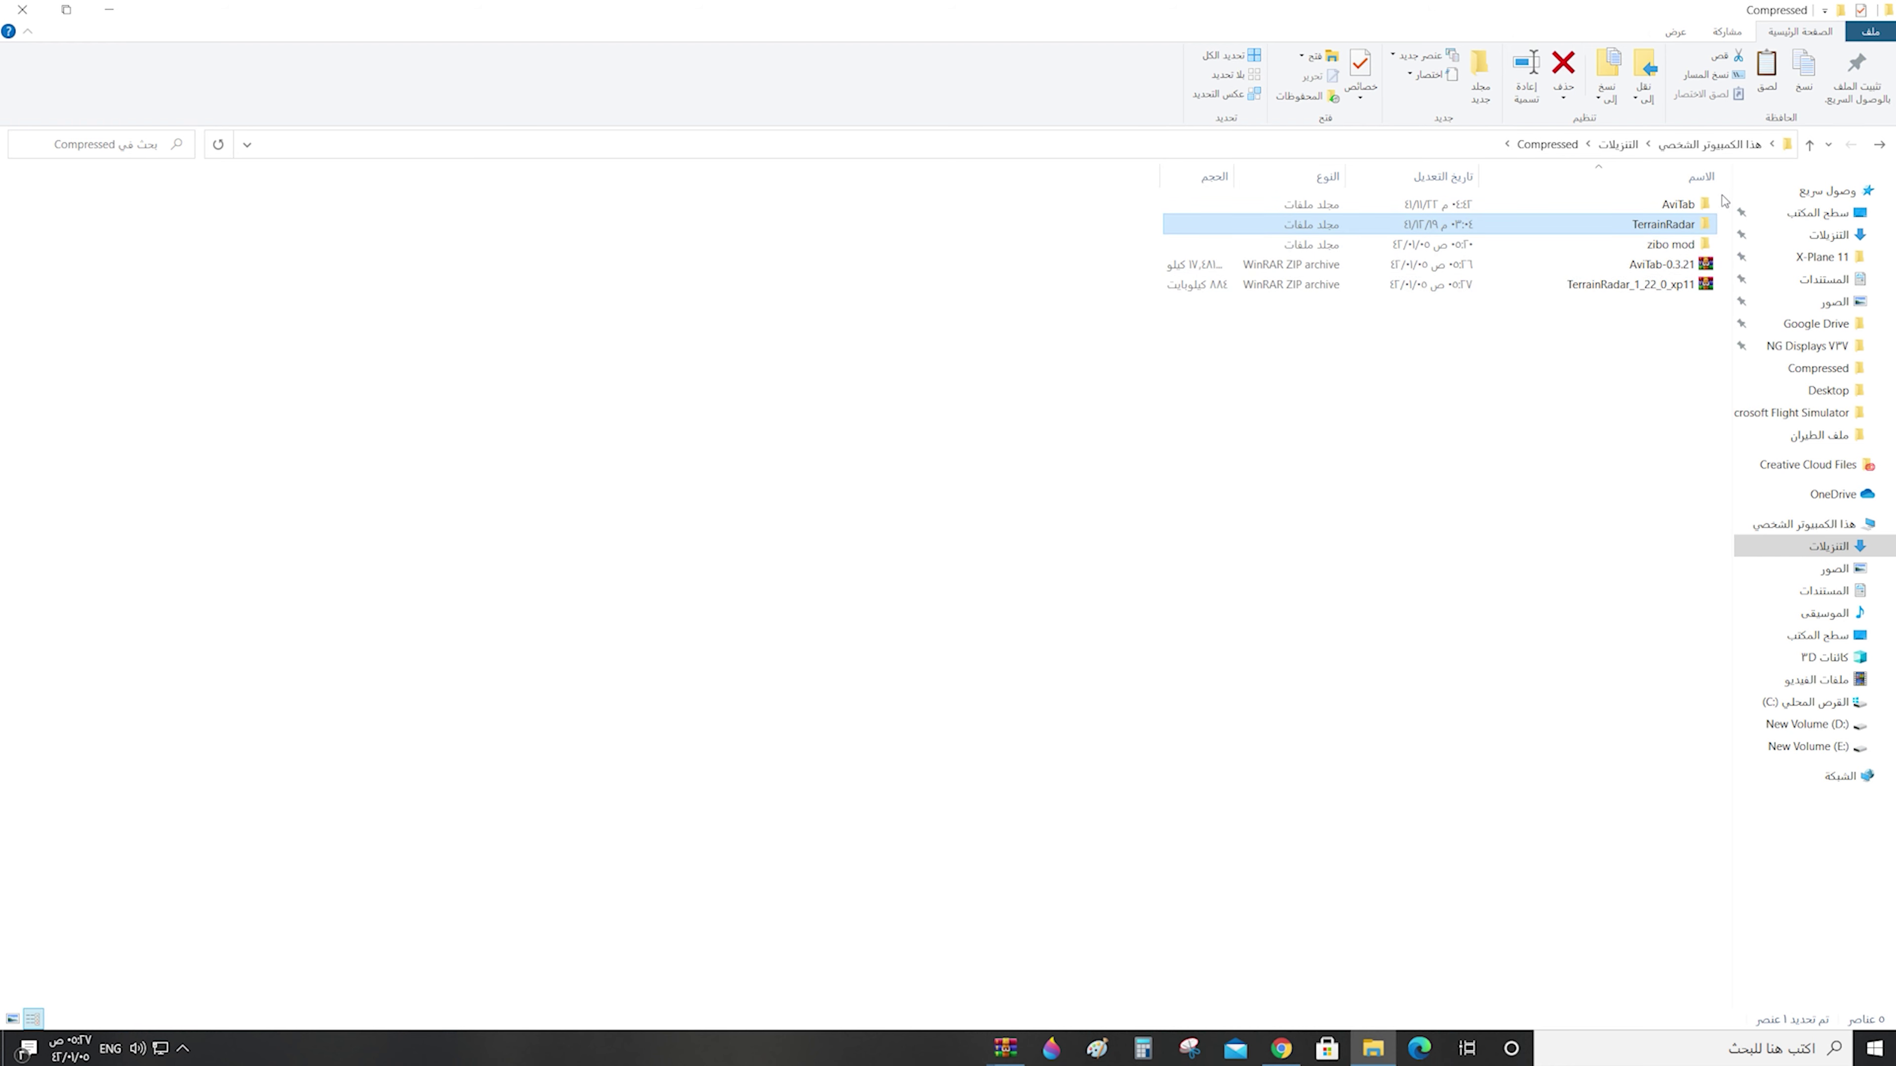
# Copy the extracted AviTab and TerrainRadar folders together
pyautogui.keyDown('ctrl'); pyautogui.click(1702, 204); pyautogui.keyUp('ctrl')
pyautogui.rightClick(1608, 225)
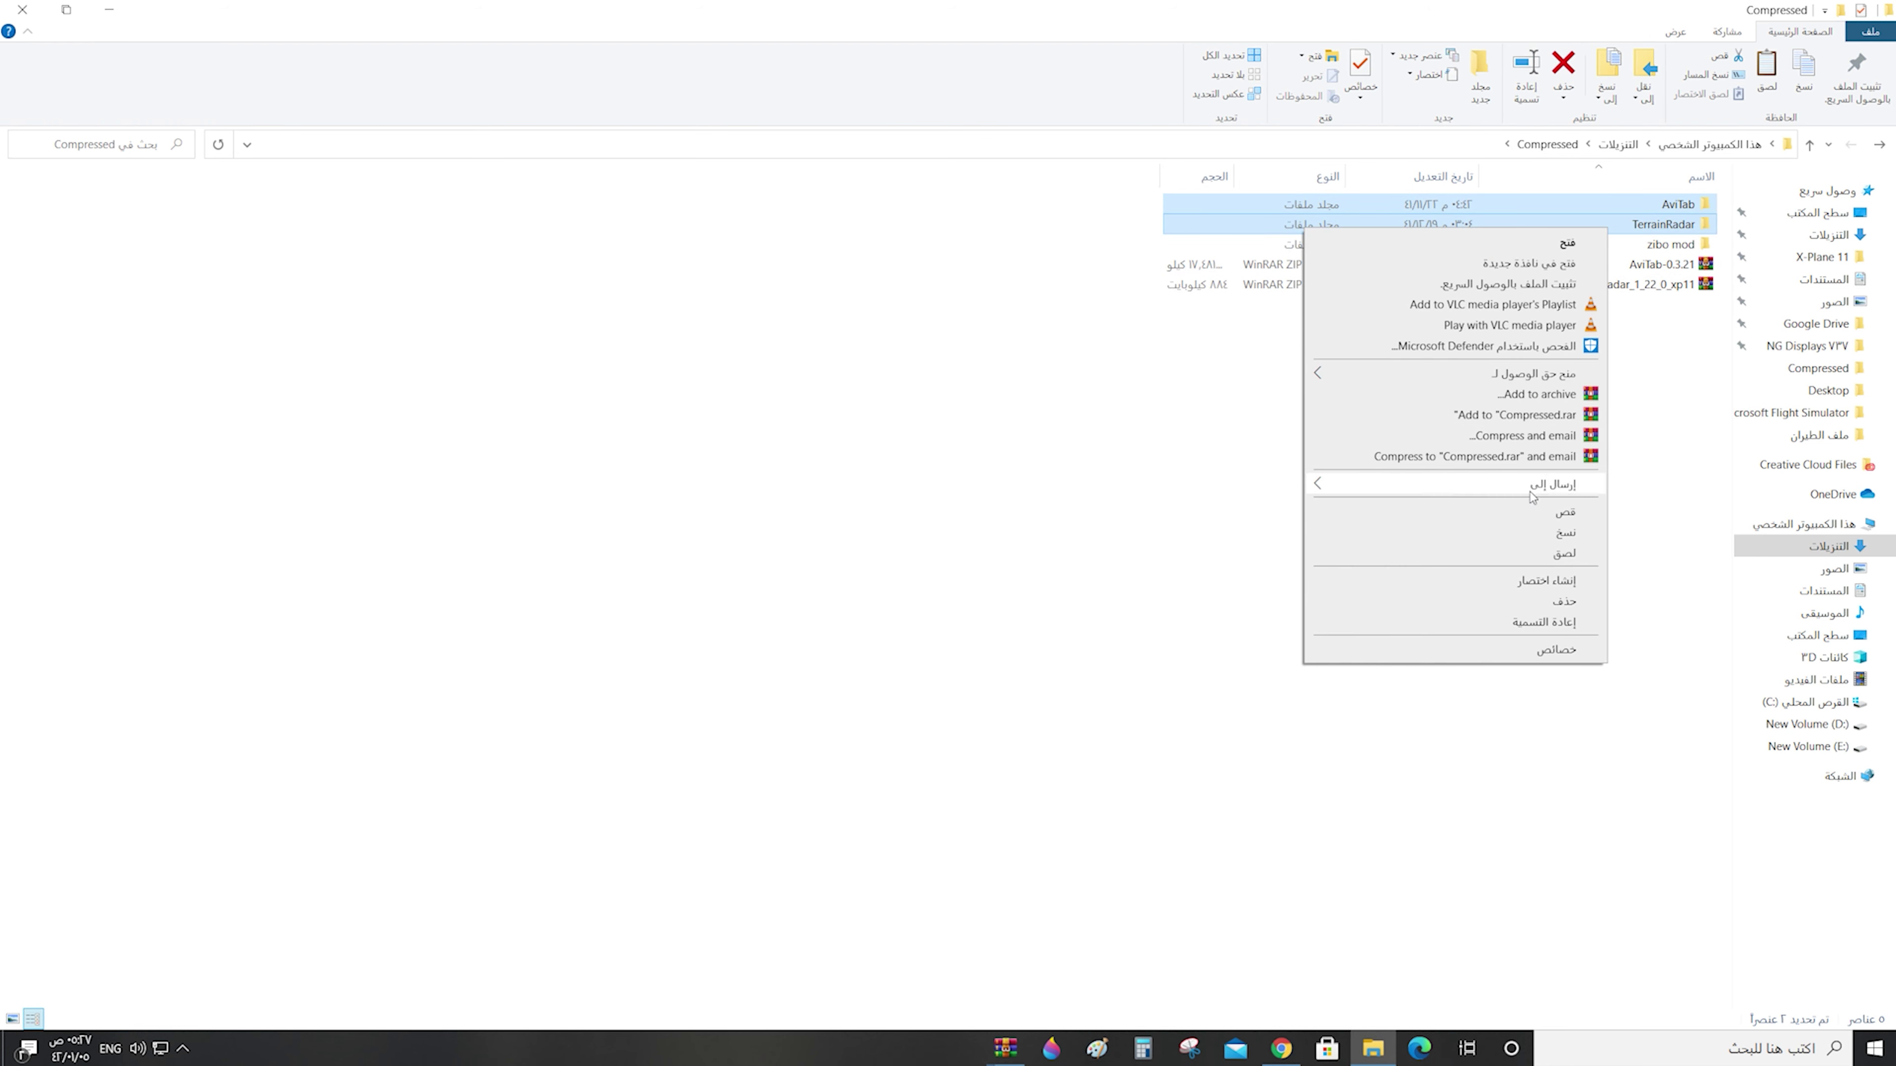
pyautogui.click(1530, 536)
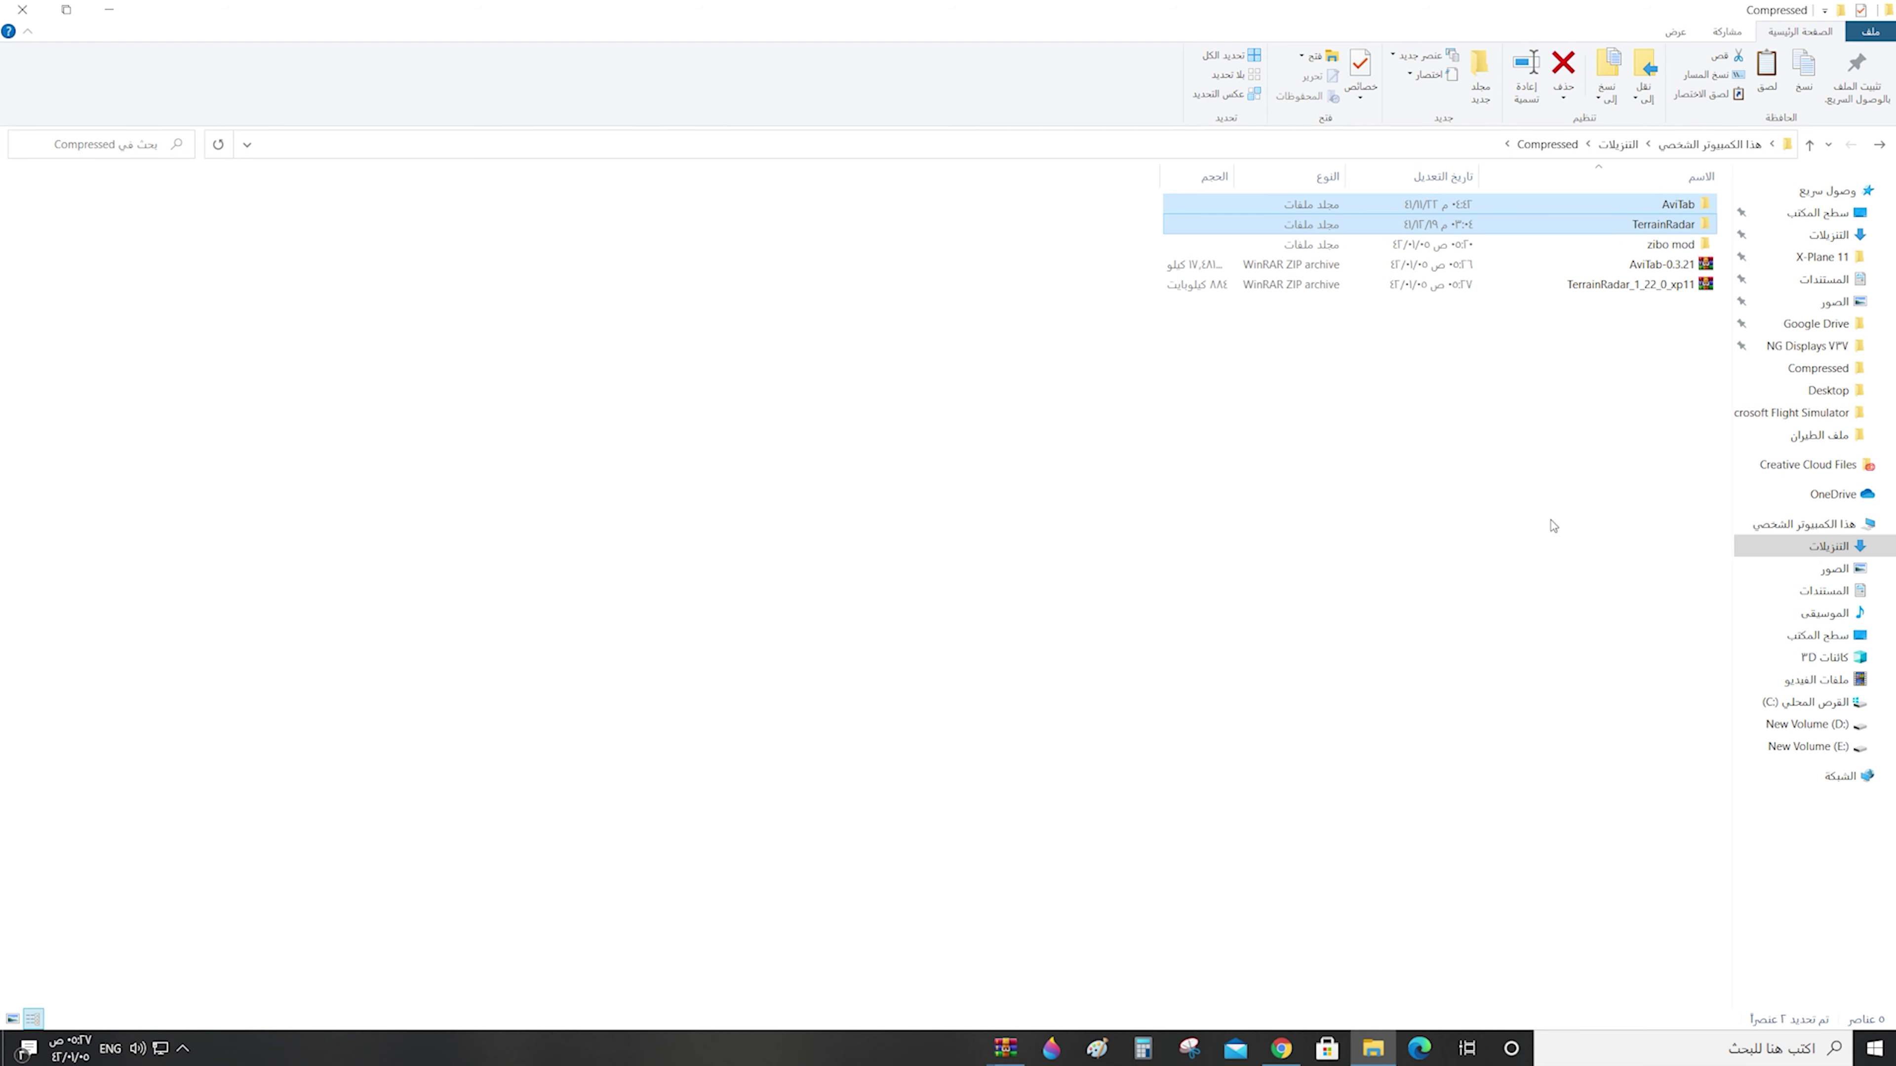
# Open the plugins folder inside Resources in the X-Plane 11 installation
pyautogui.click(1822, 256)
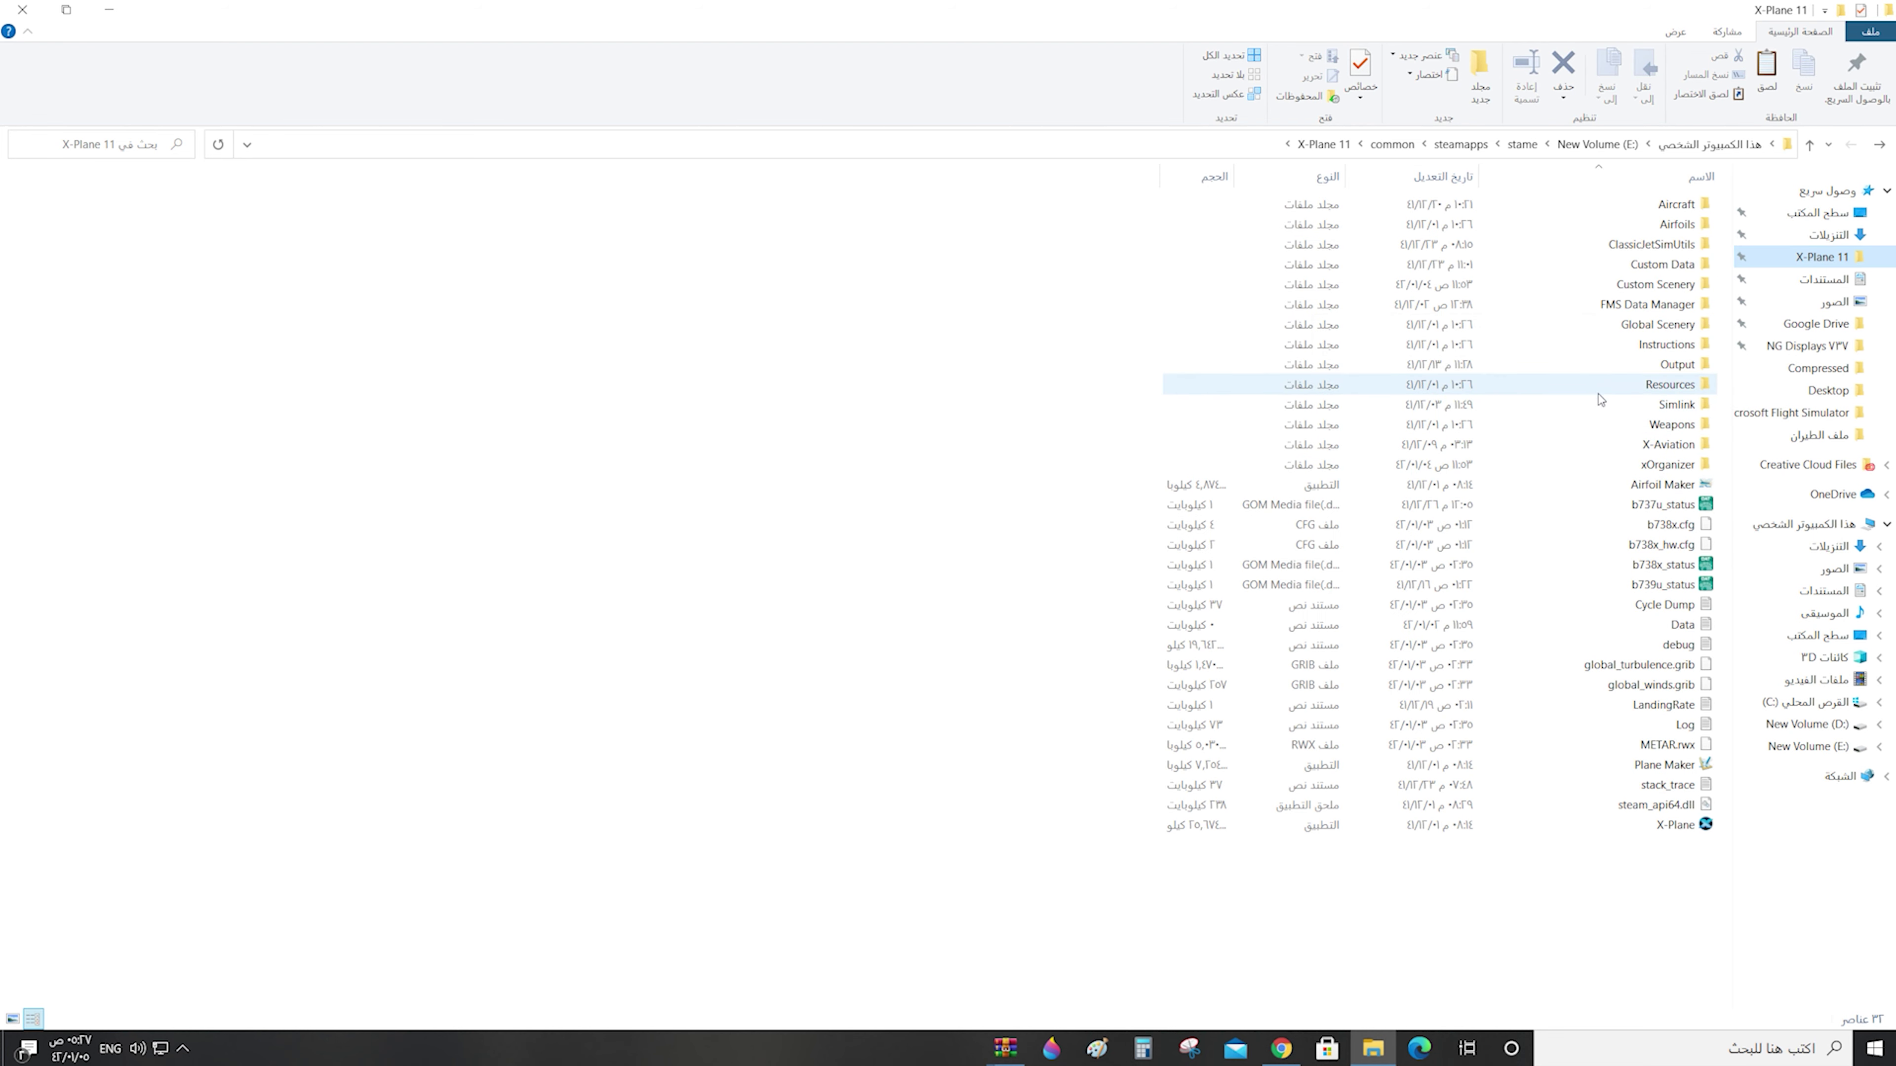
pyautogui.doubleClick(1672, 394)
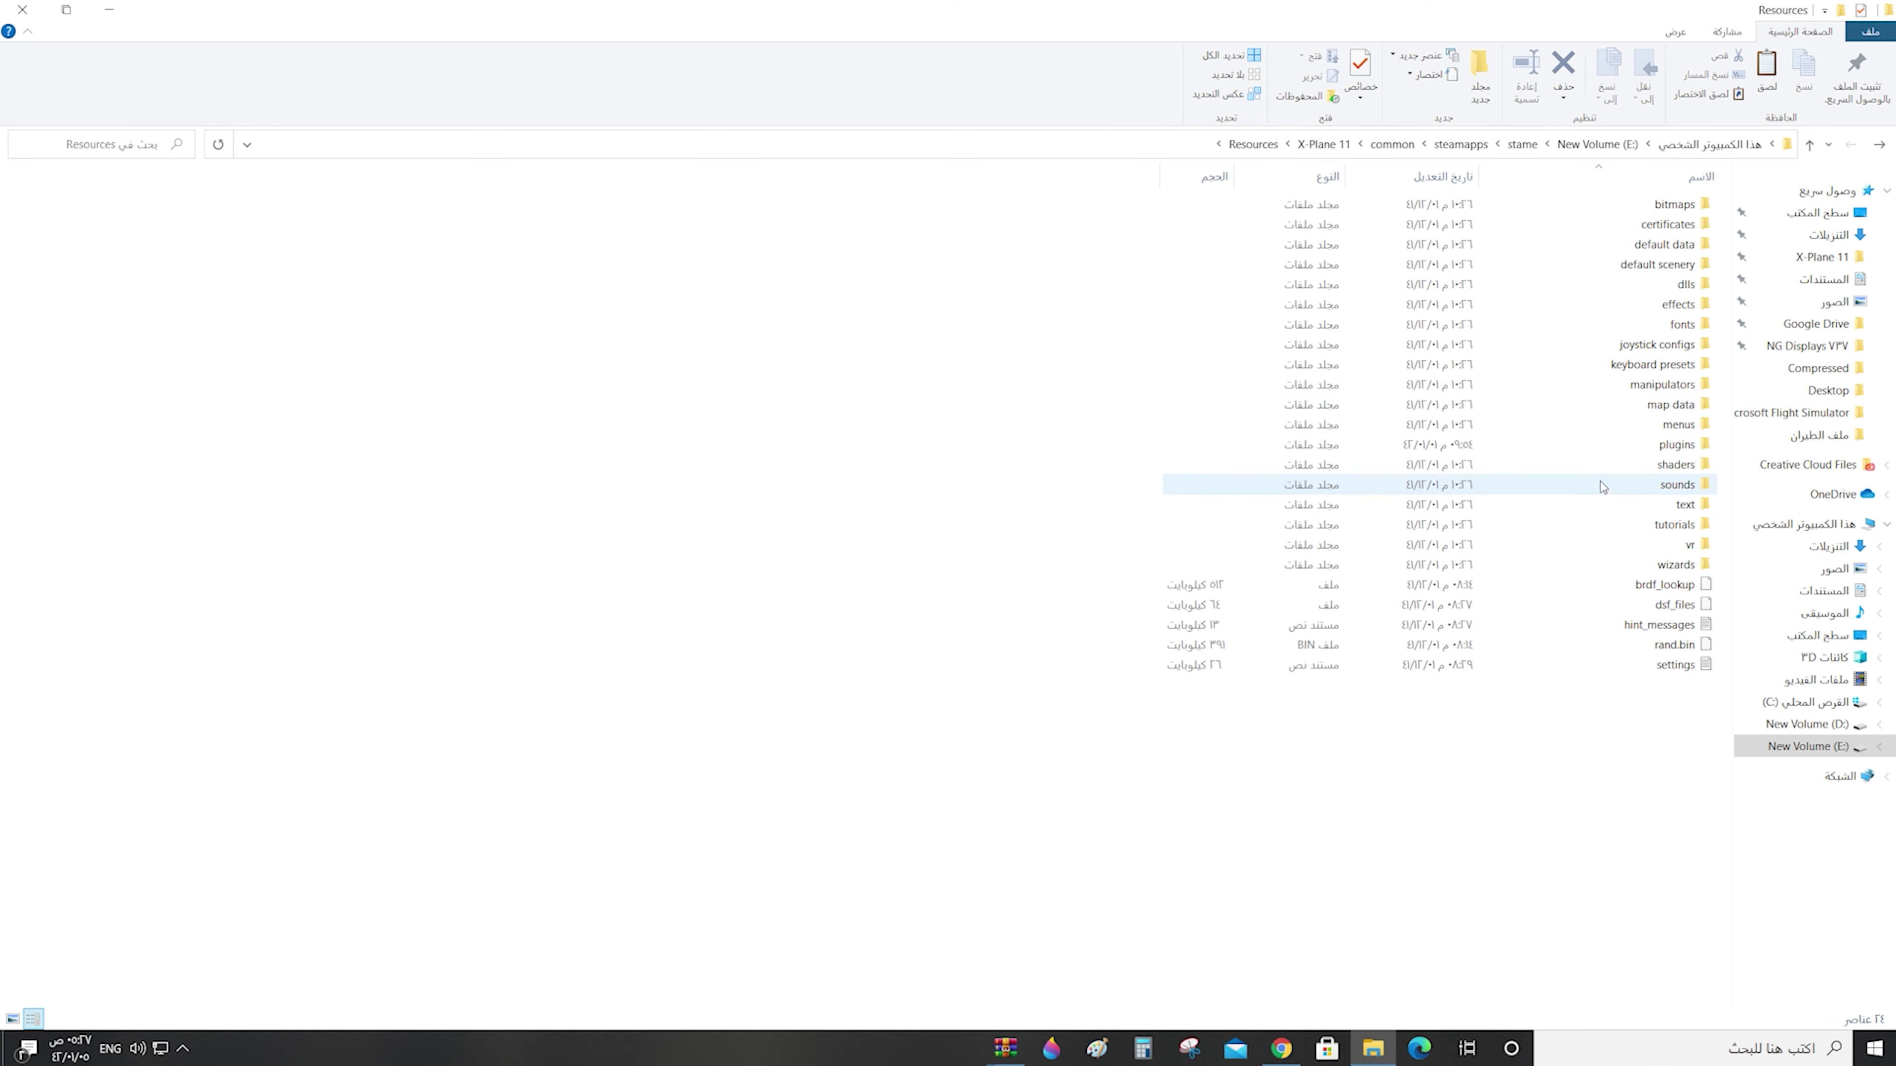
pyautogui.doubleClick(1663, 447)
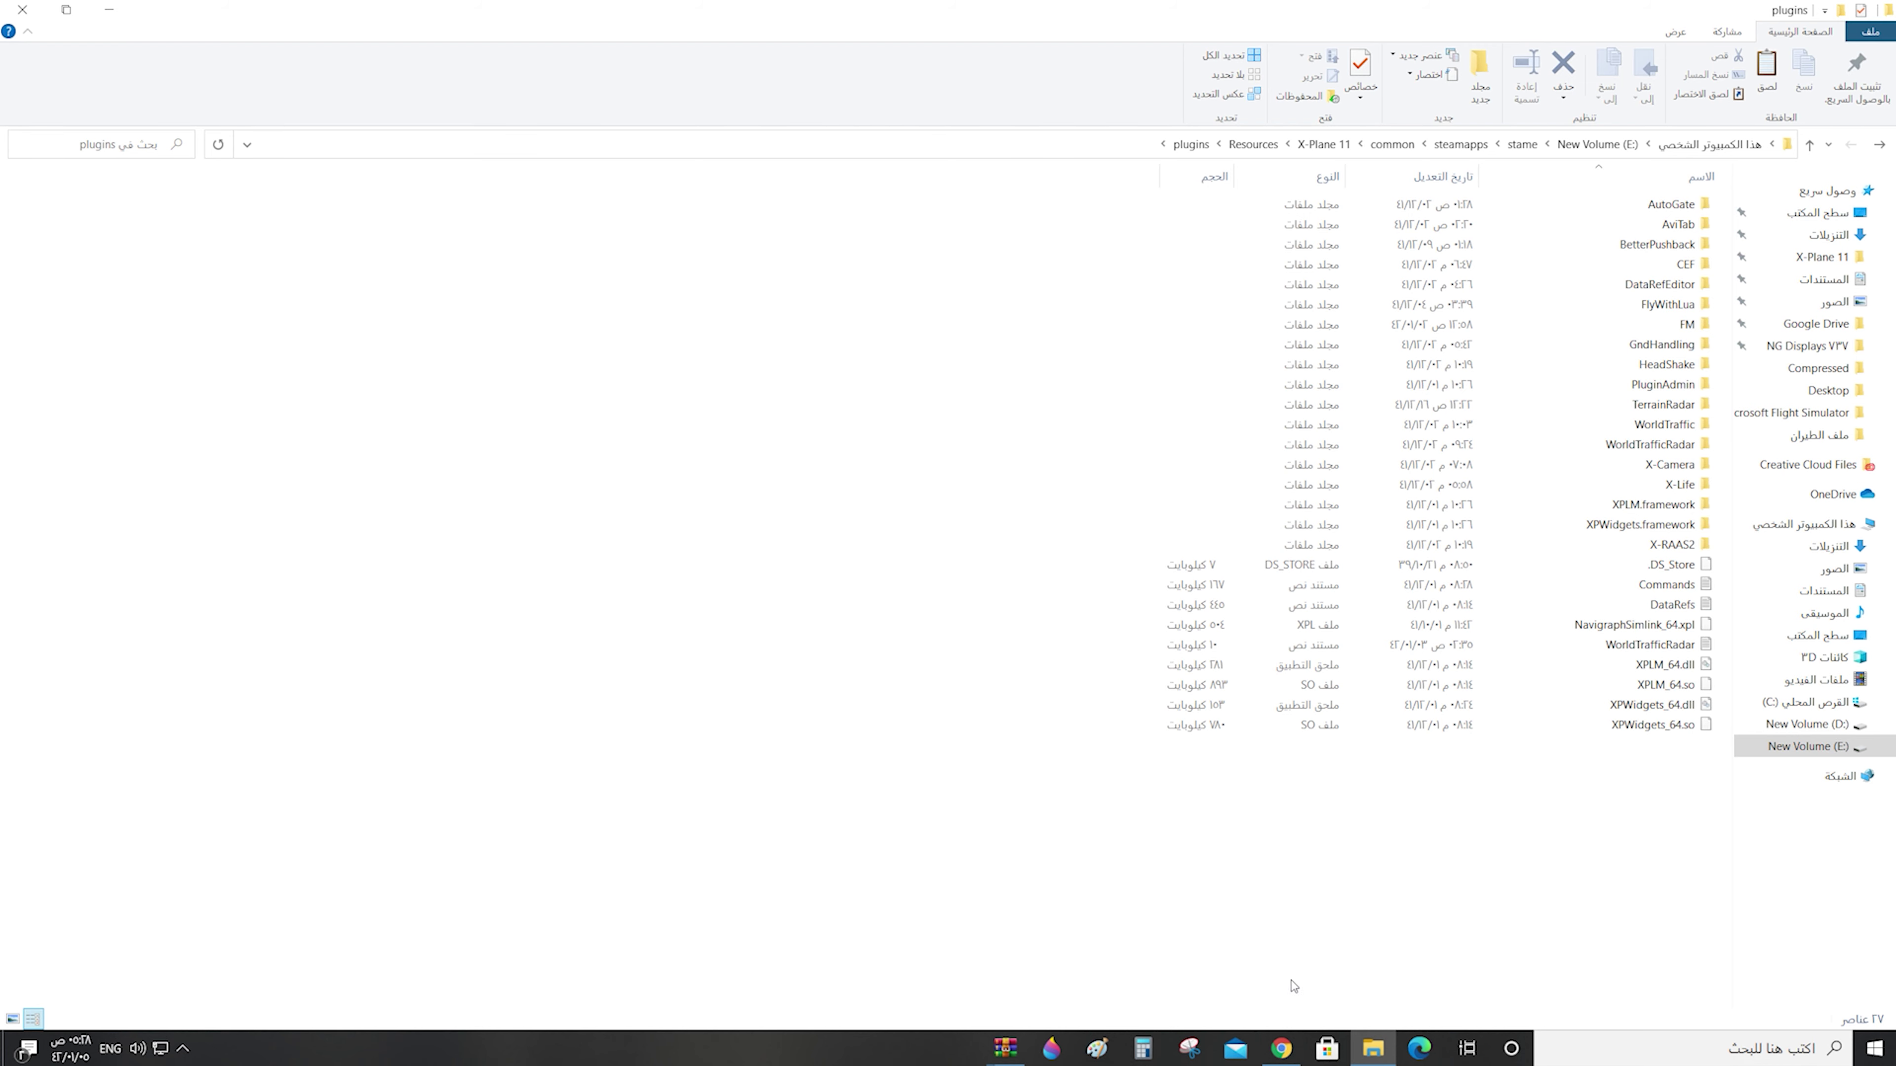
# Switch to Chrome, open the Zibo 3.31+ compatible liveries forum topic and check its title for the covered 737 variants
pyautogui.click(1281, 1049)
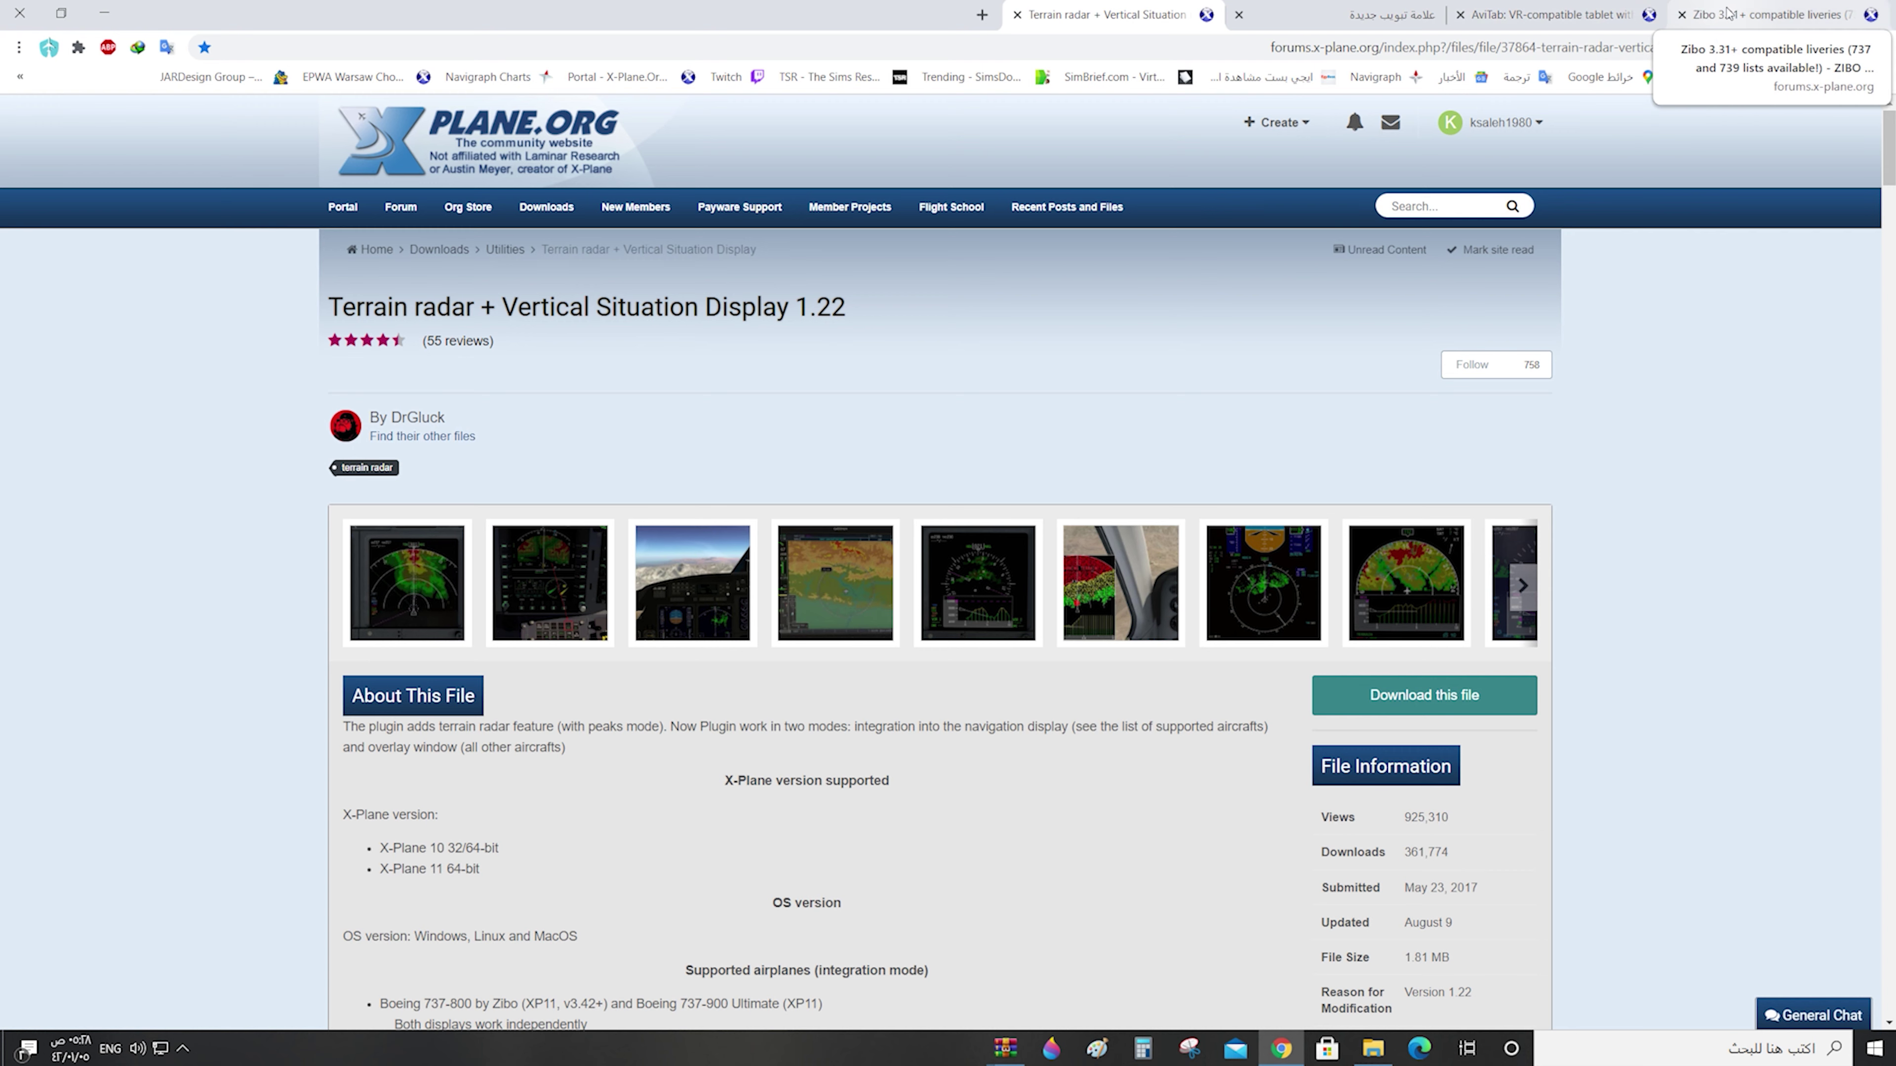
pyautogui.click(1769, 14)
pyautogui.scroll(-10, 759, 624)
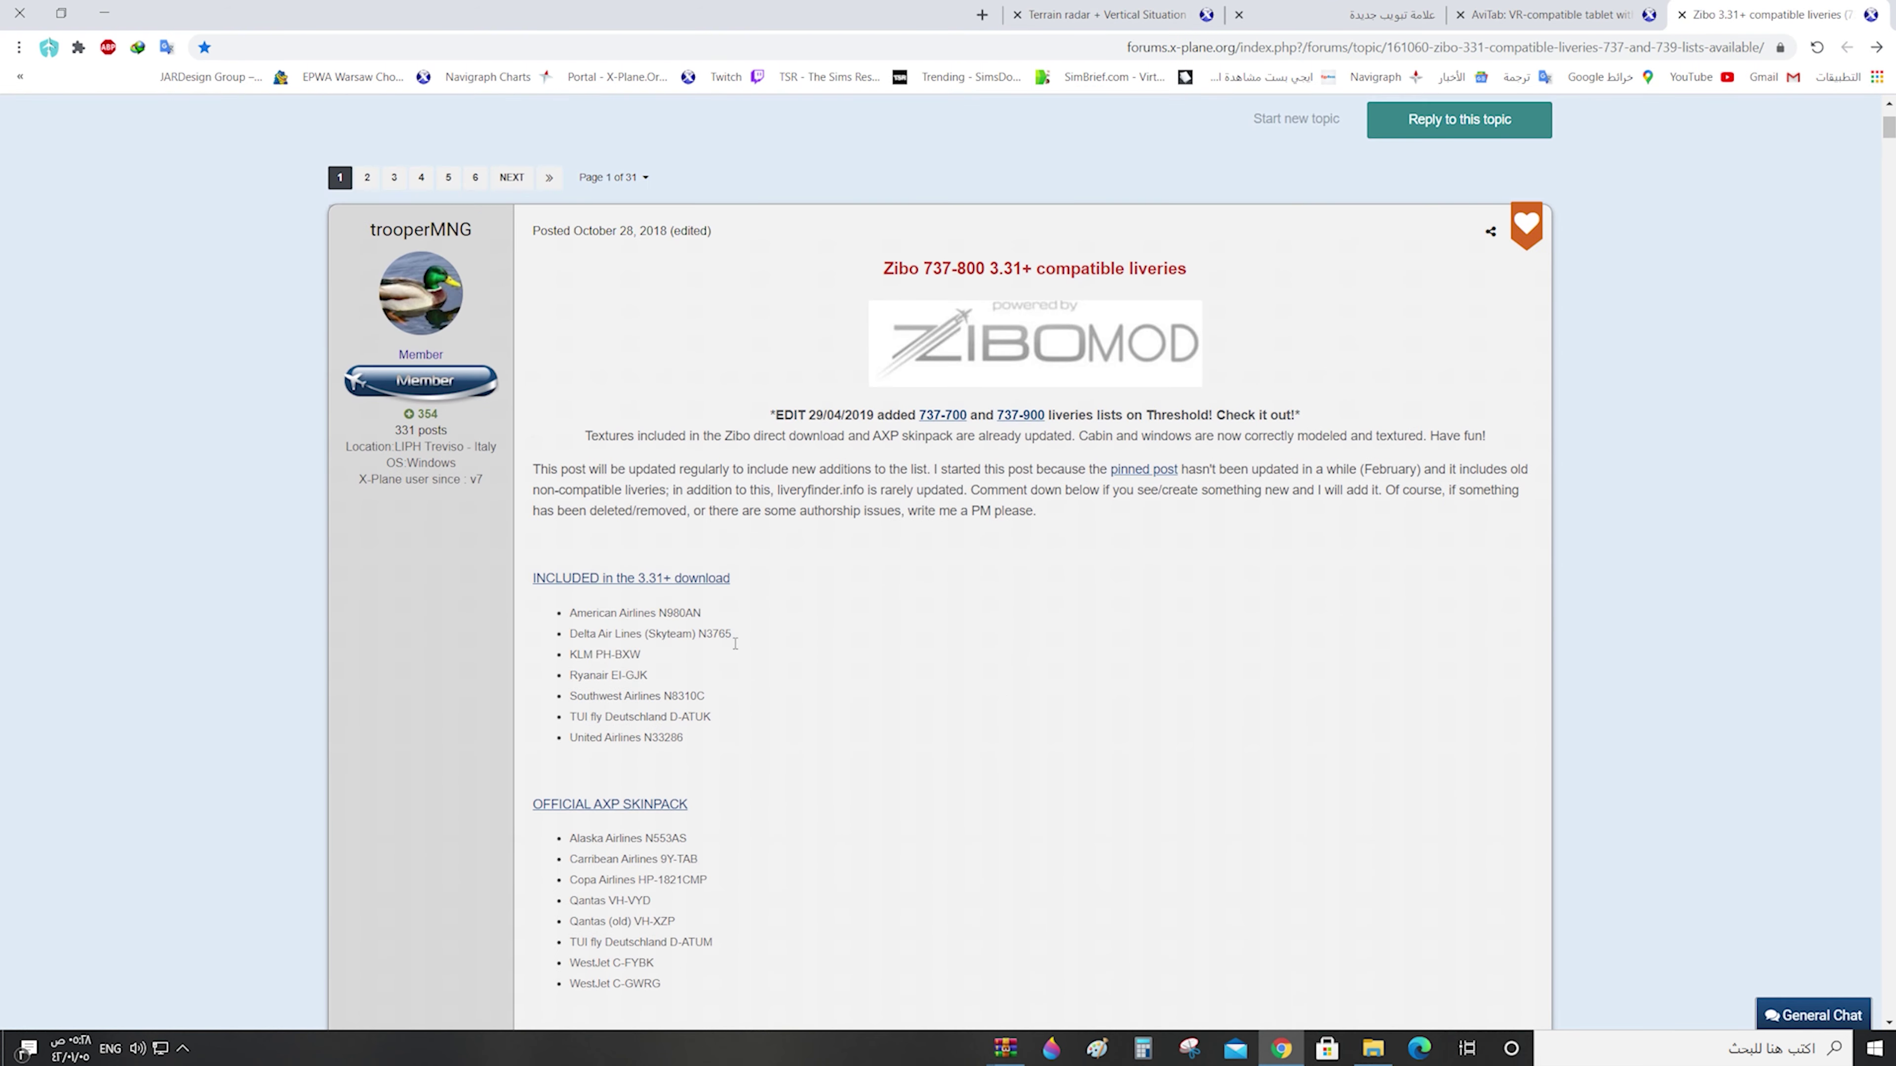
pyautogui.scroll(5, 747, 618)
pyautogui.scroll(5, 746, 610)
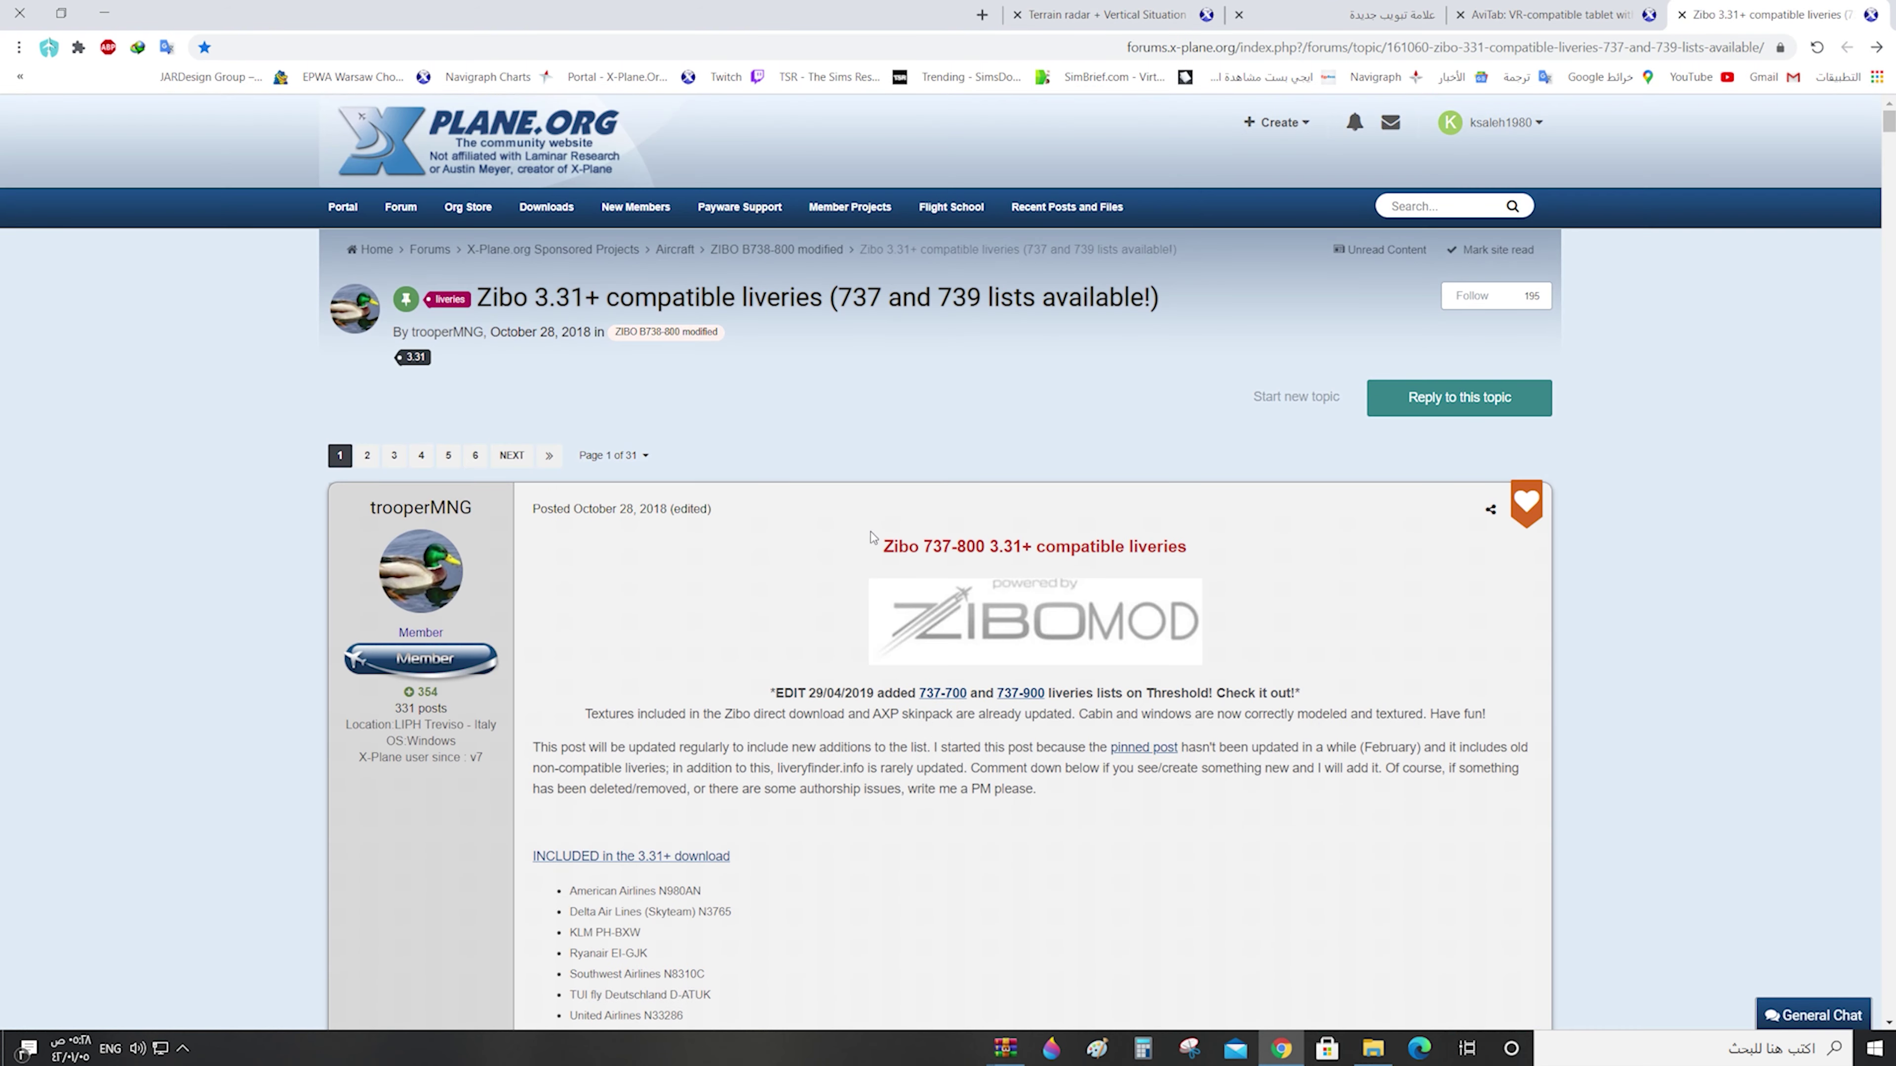
pyautogui.moveTo(478, 297); pyautogui.dragTo(1162, 299)
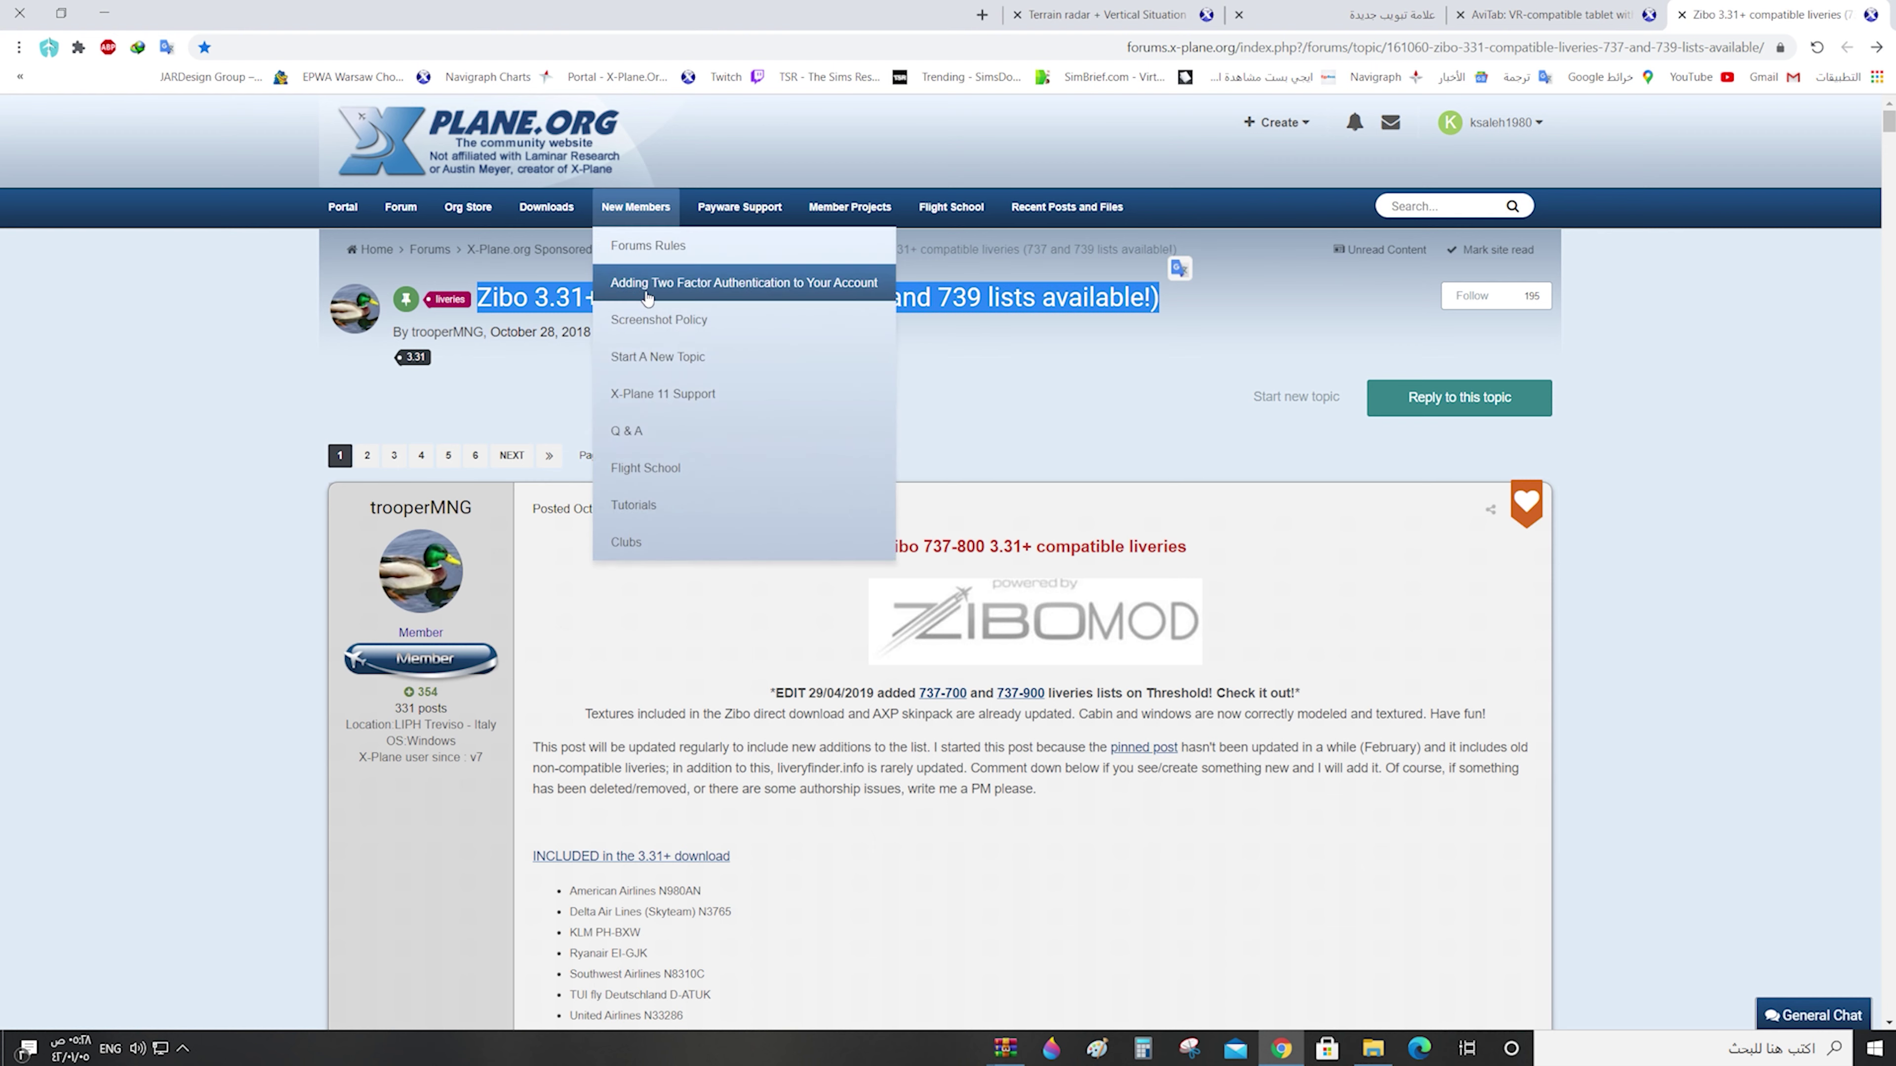
pyautogui.click(567, 303)
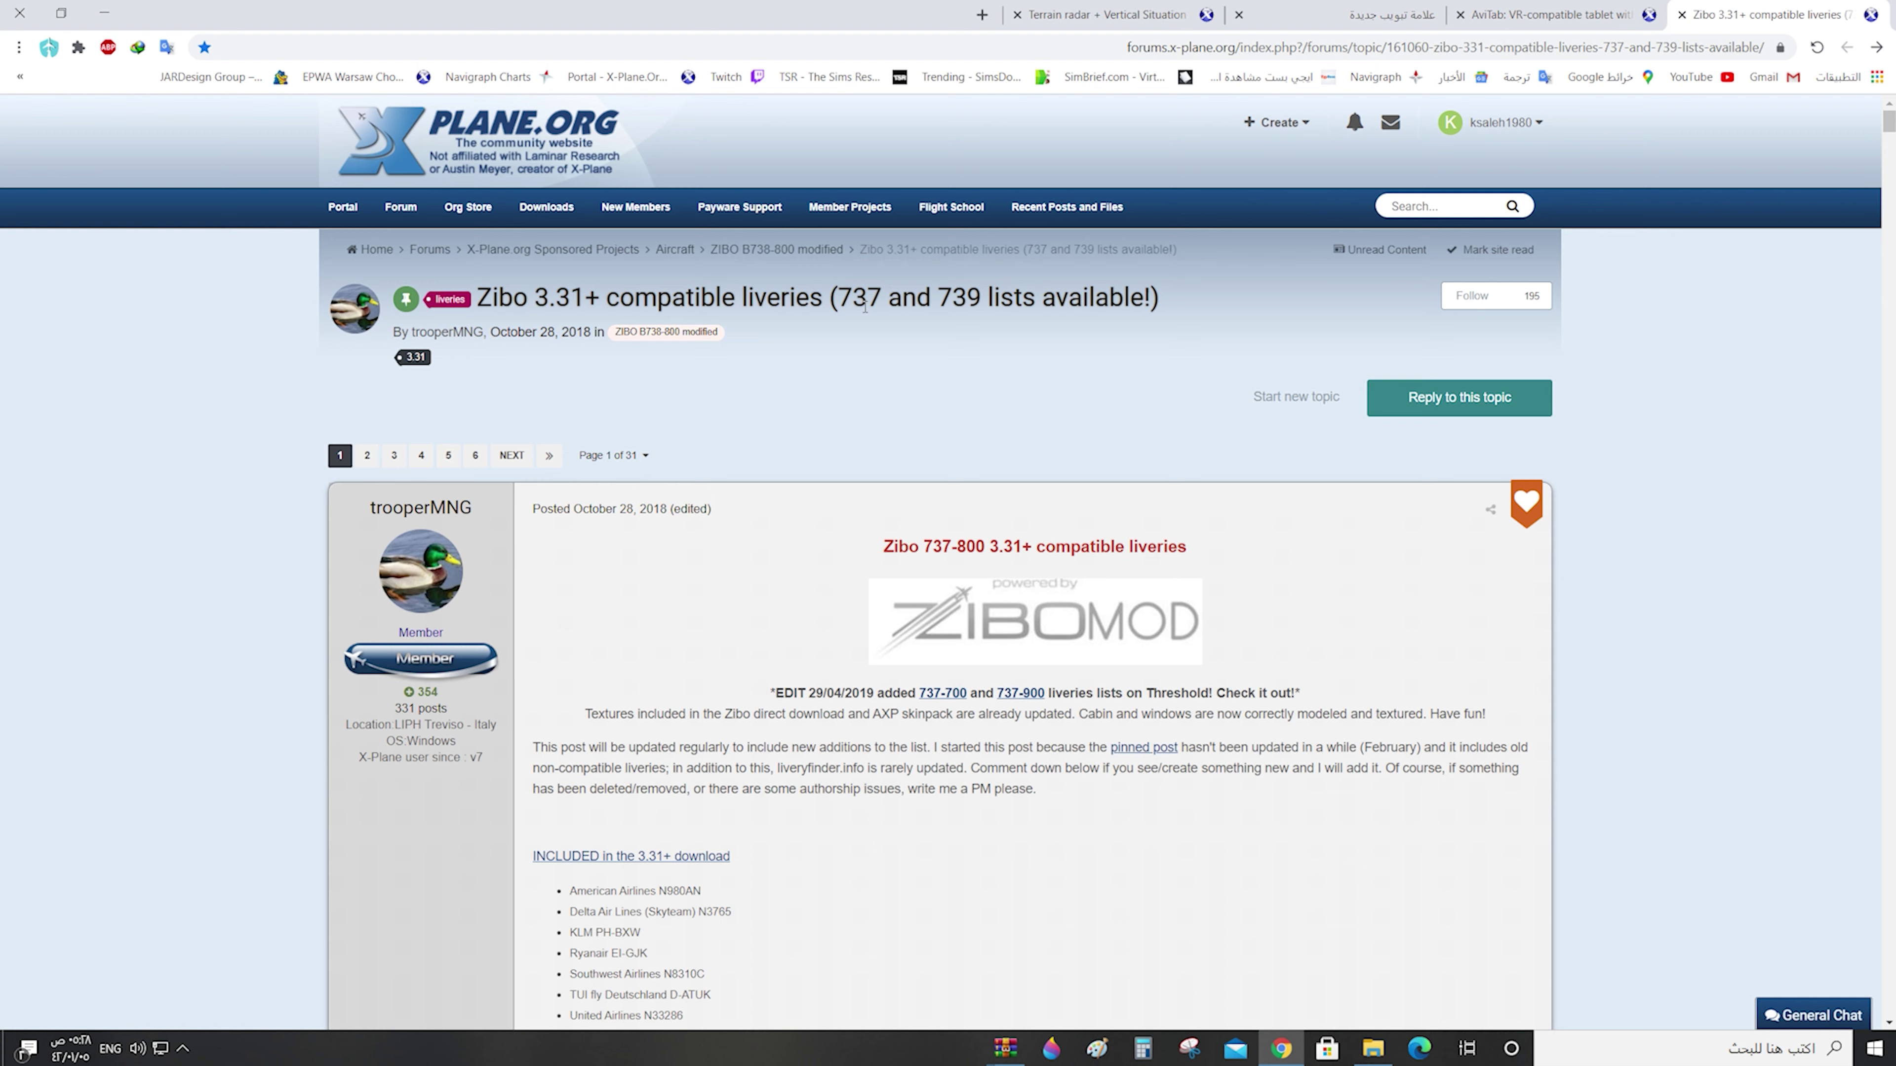
pyautogui.moveTo(839, 300); pyautogui.dragTo(992, 307)
# Browse the topic's utilities, airstairs textures and airline liveries, and open the American Airlines N917NN (AirCal) livery page
pyautogui.scroll(-10, 772, 497)
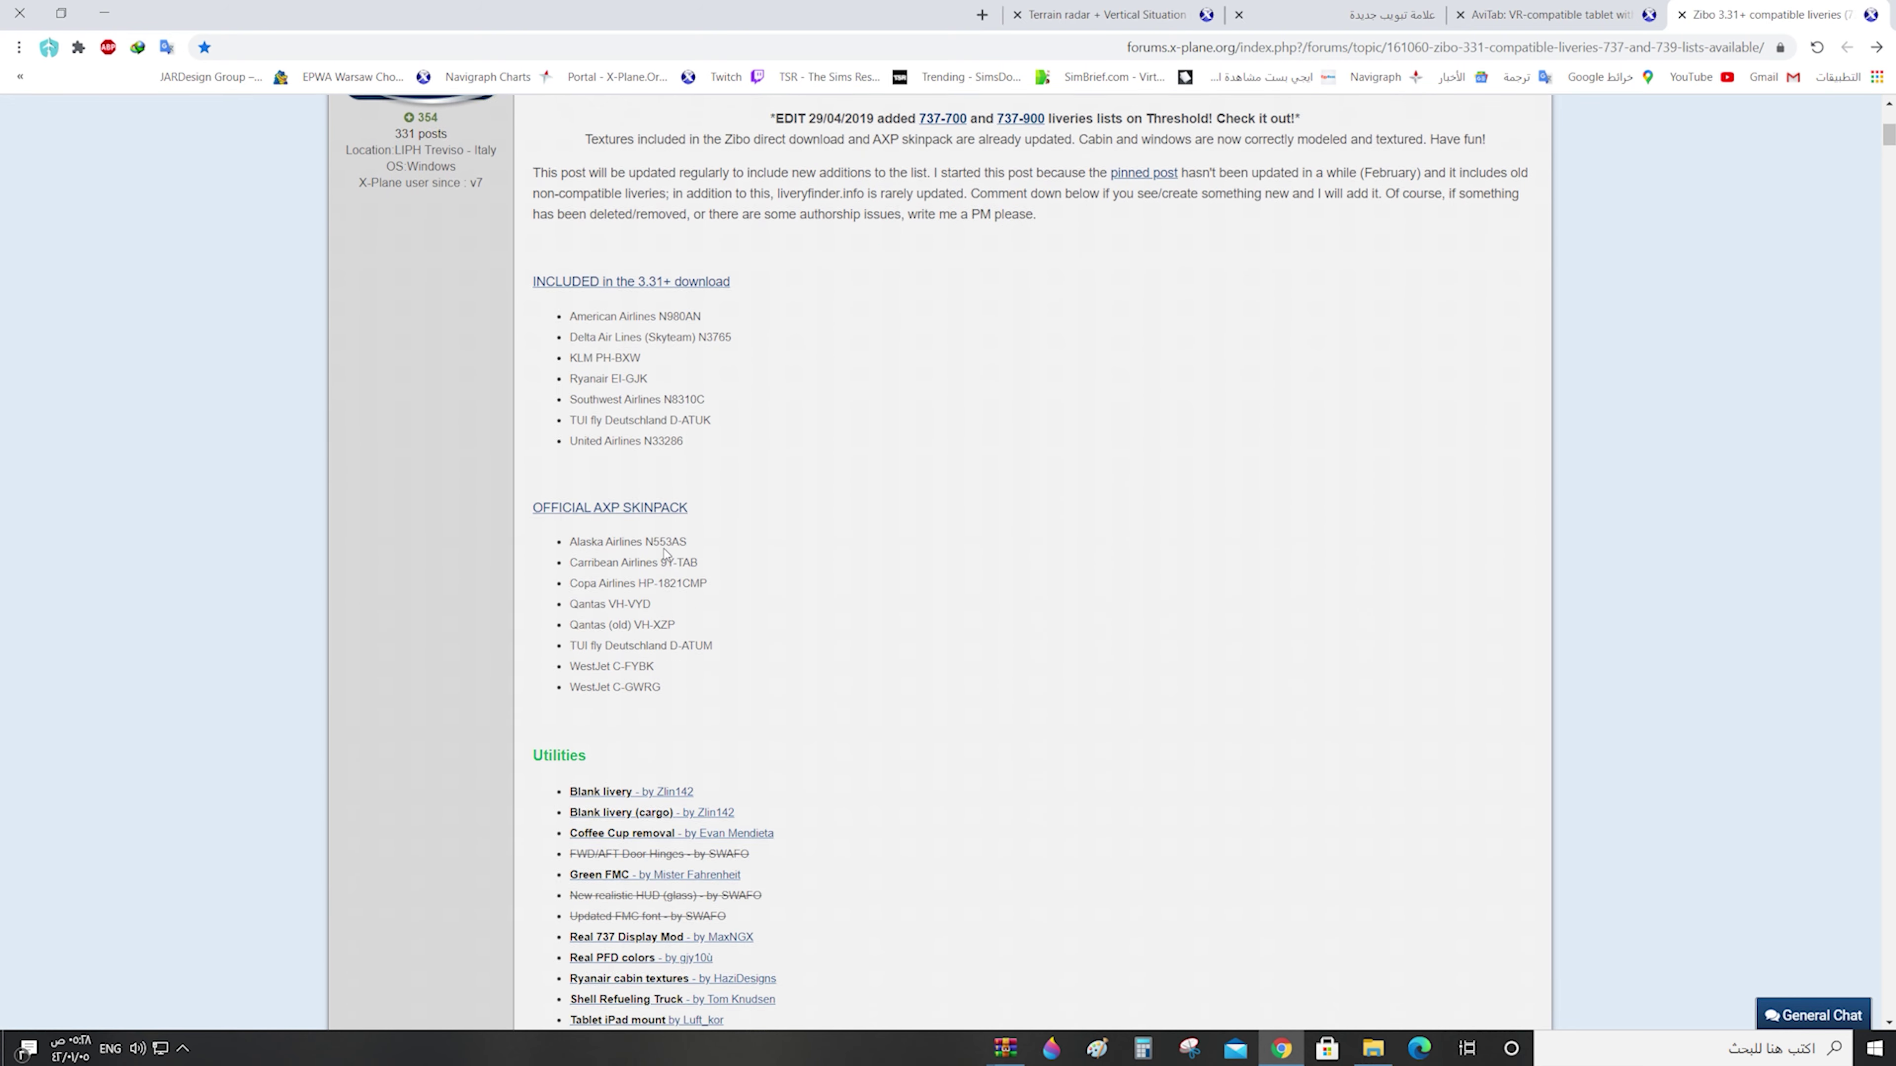
pyautogui.scroll(-2, 668, 550)
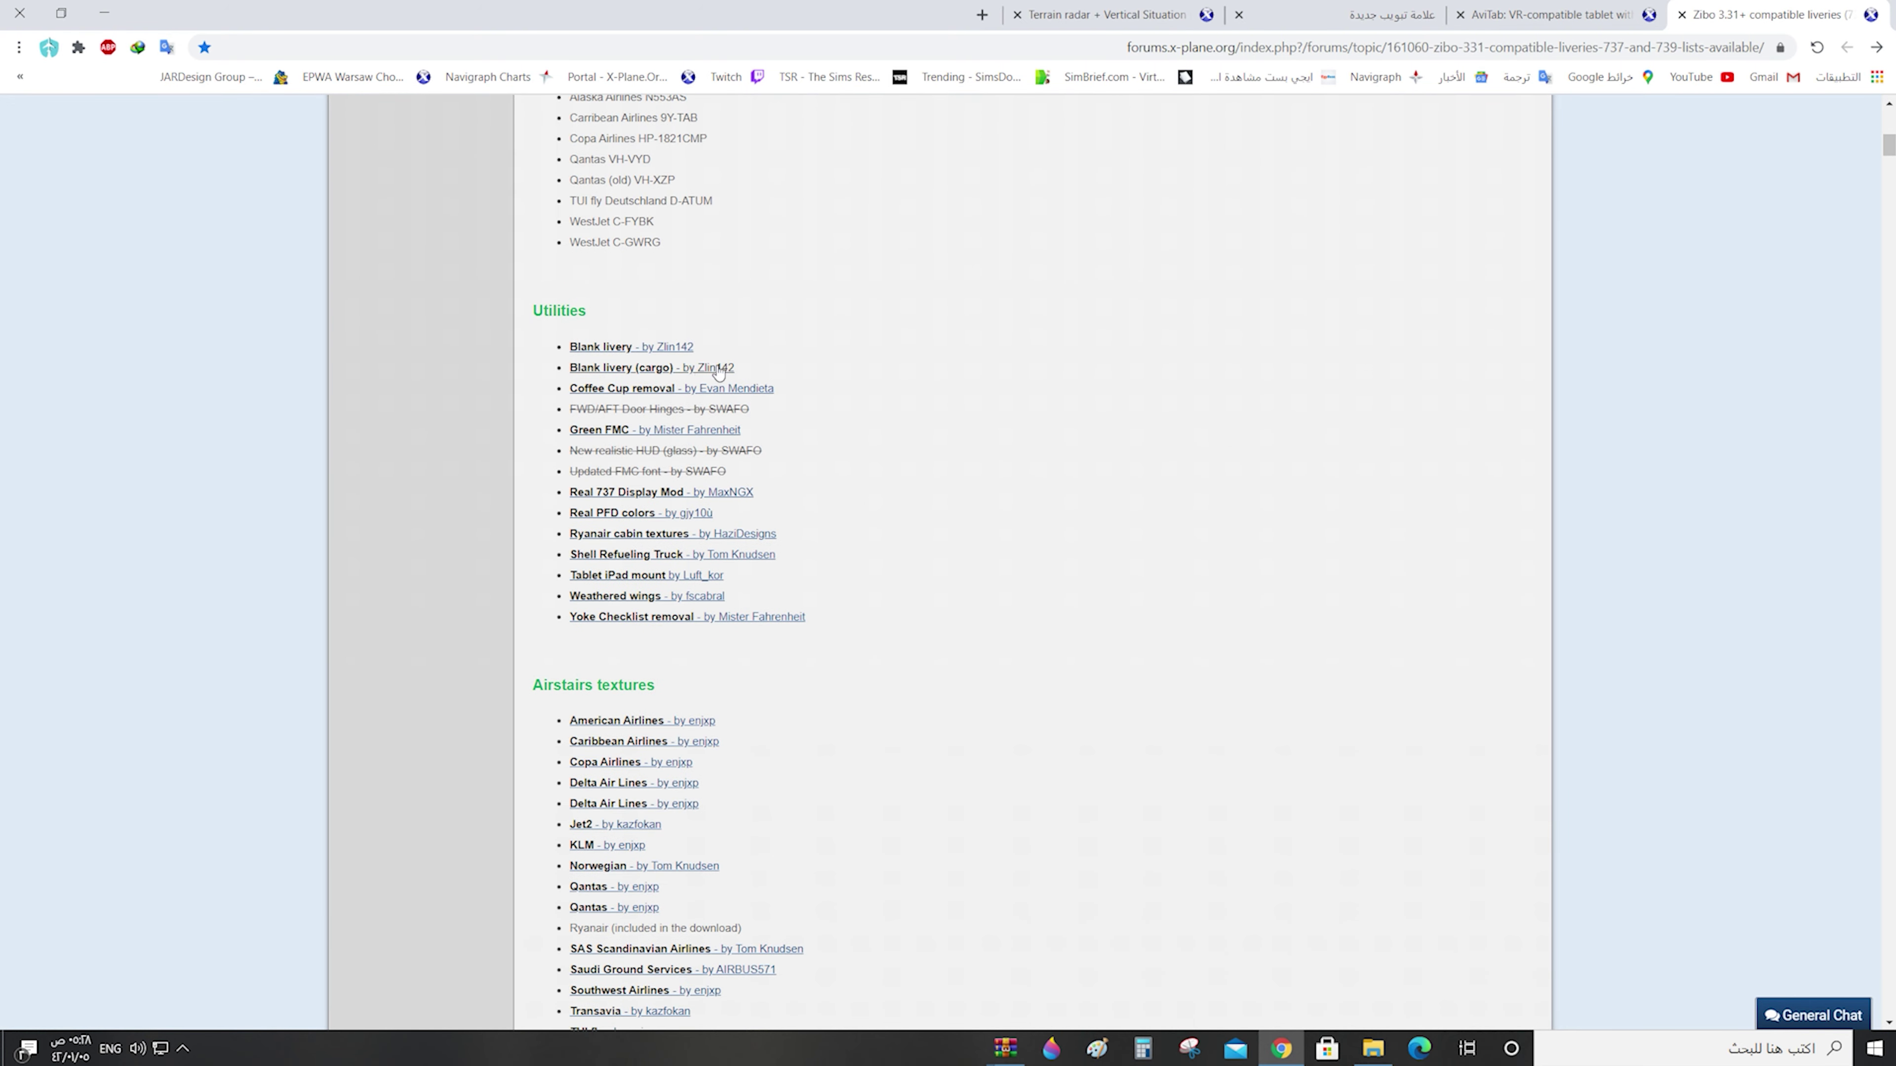
pyautogui.scroll(-4, 952, 606)
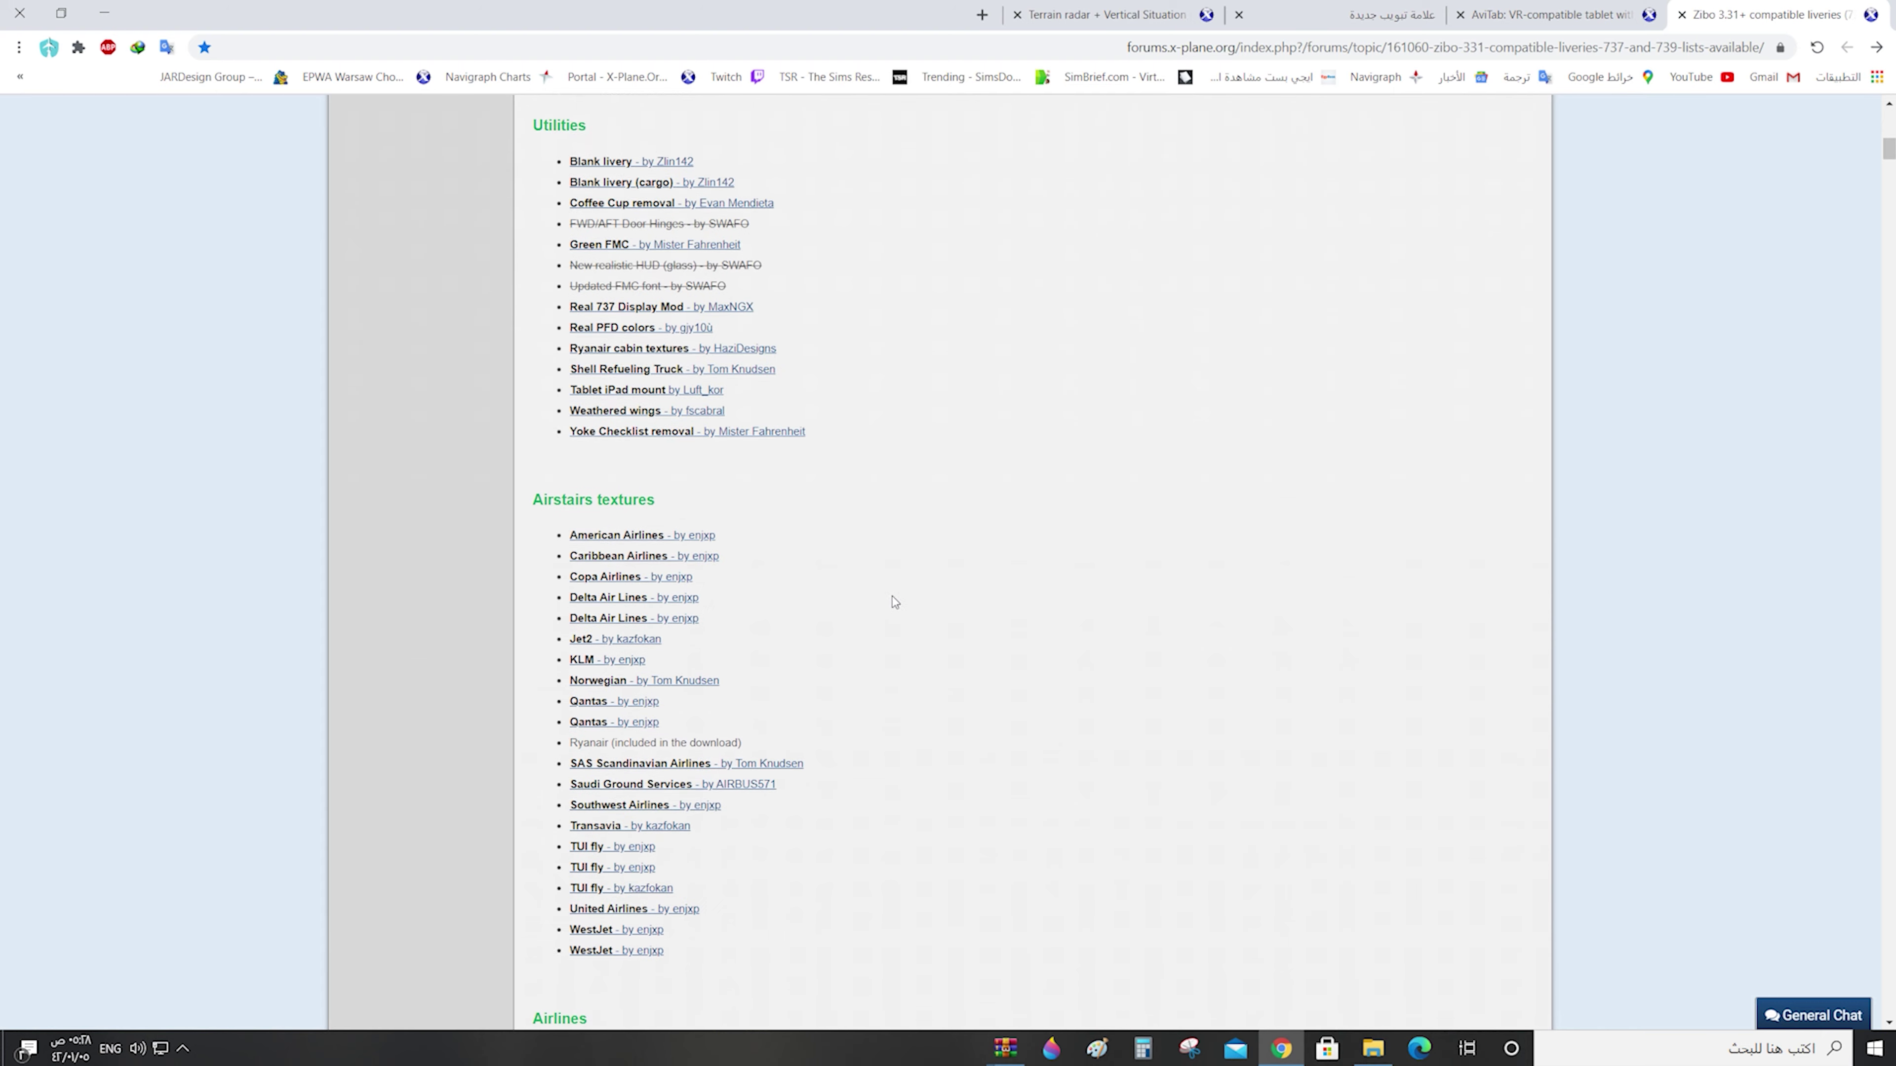
pyautogui.scroll(-8, 609, 373)
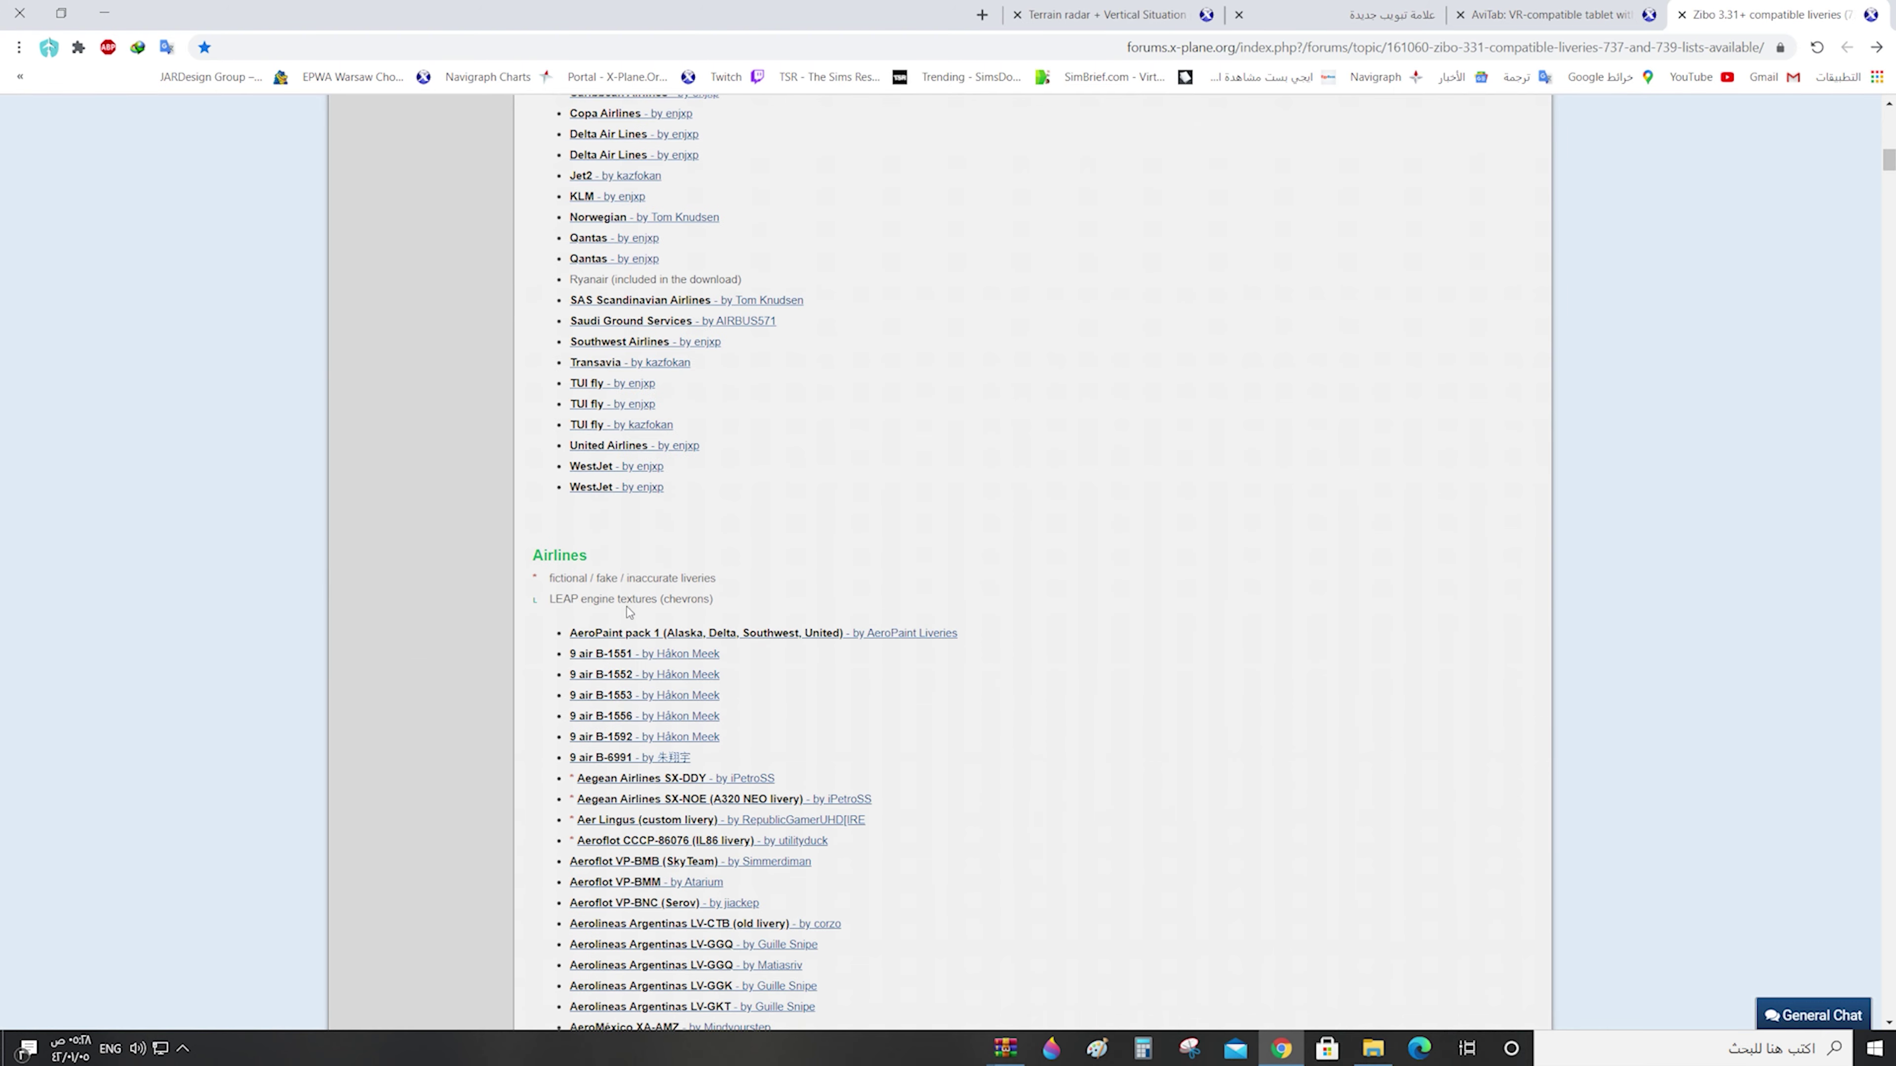
pyautogui.scroll(-15, 632, 612)
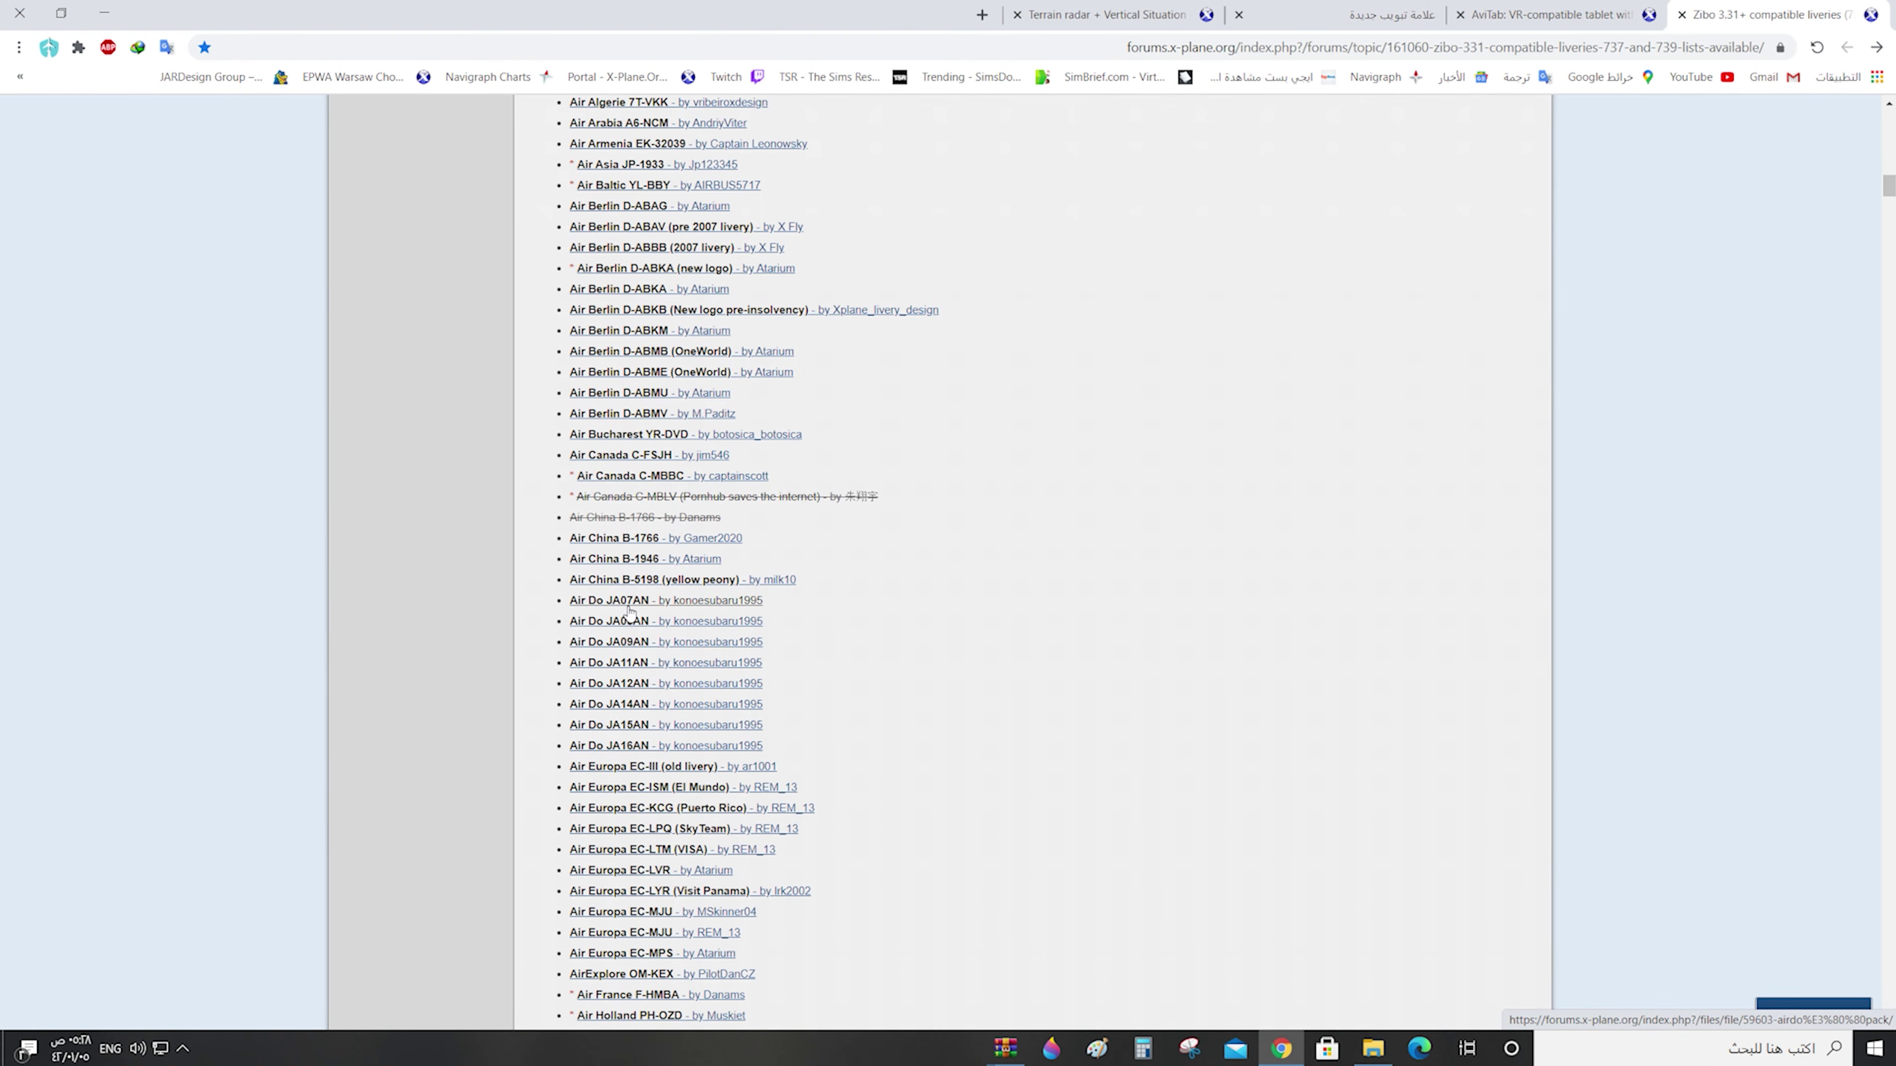
pyautogui.scroll(-20, 629, 611)
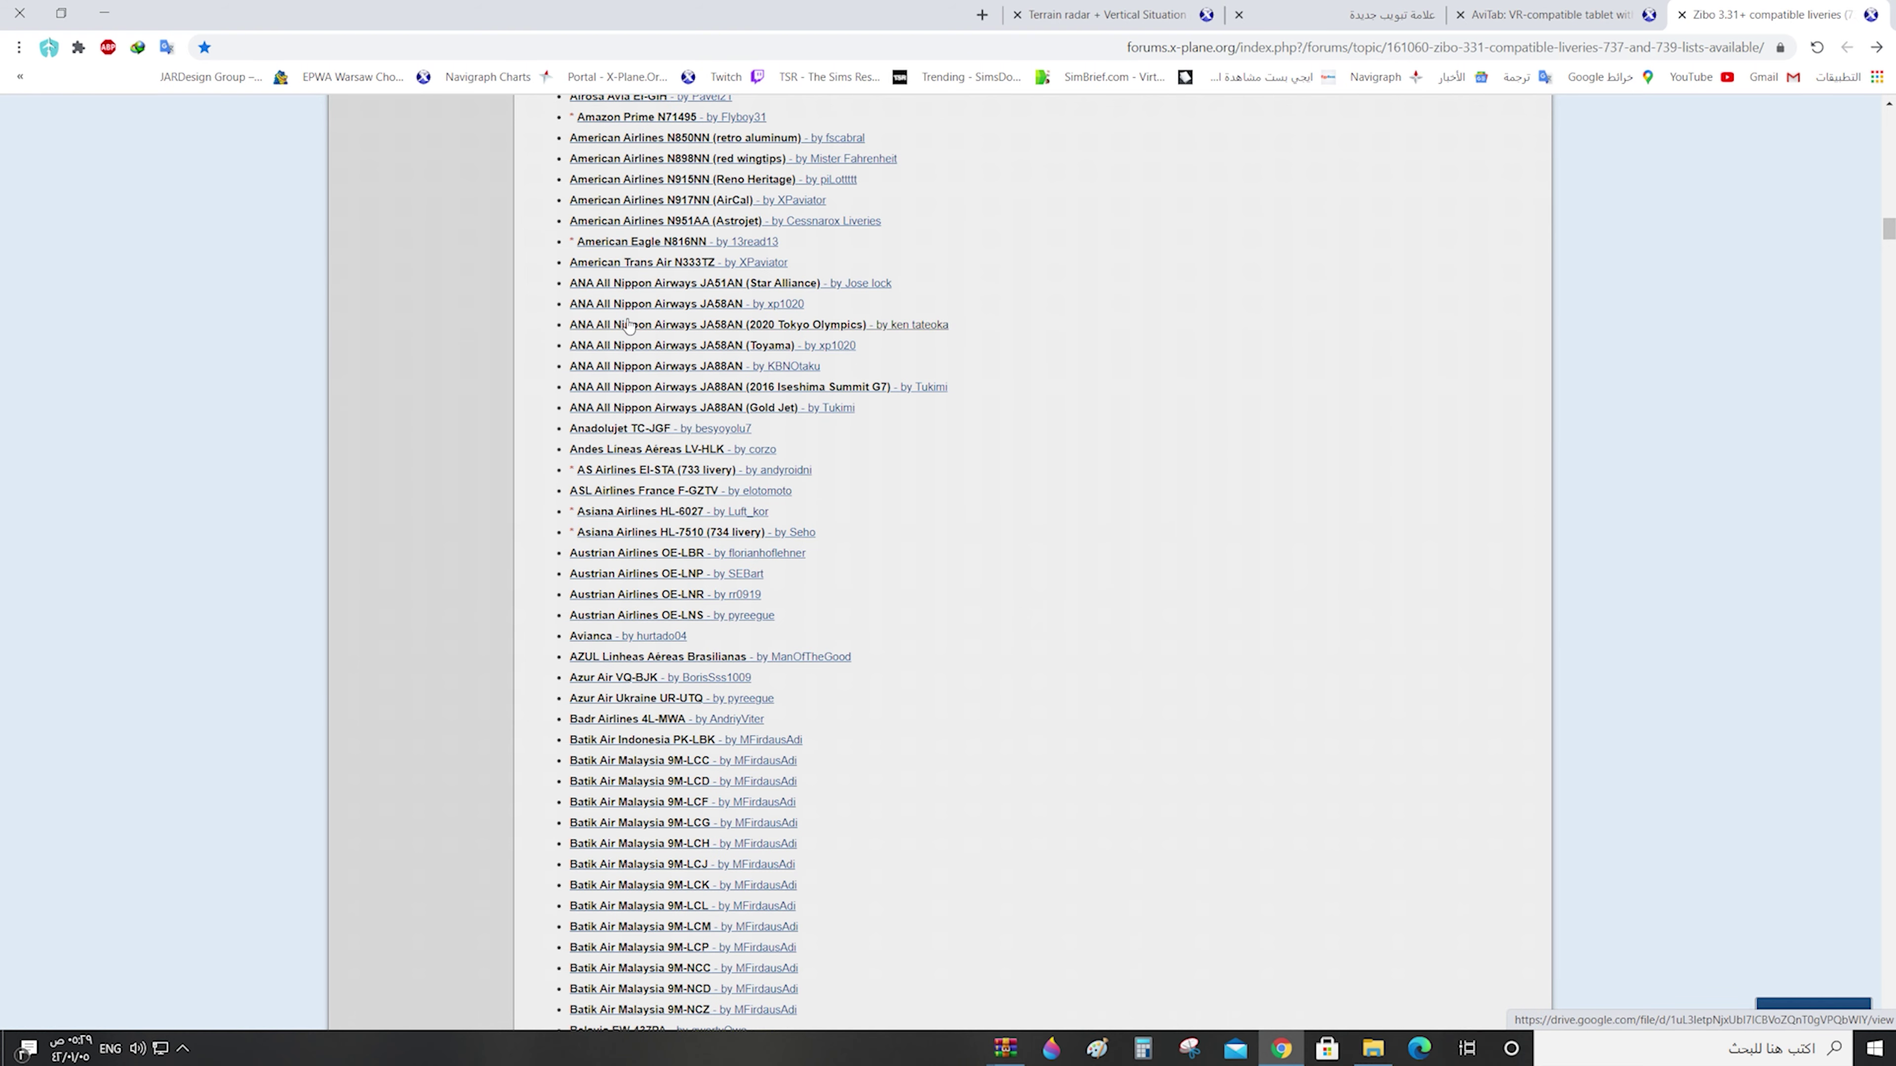
pyautogui.scroll(1, 629, 323)
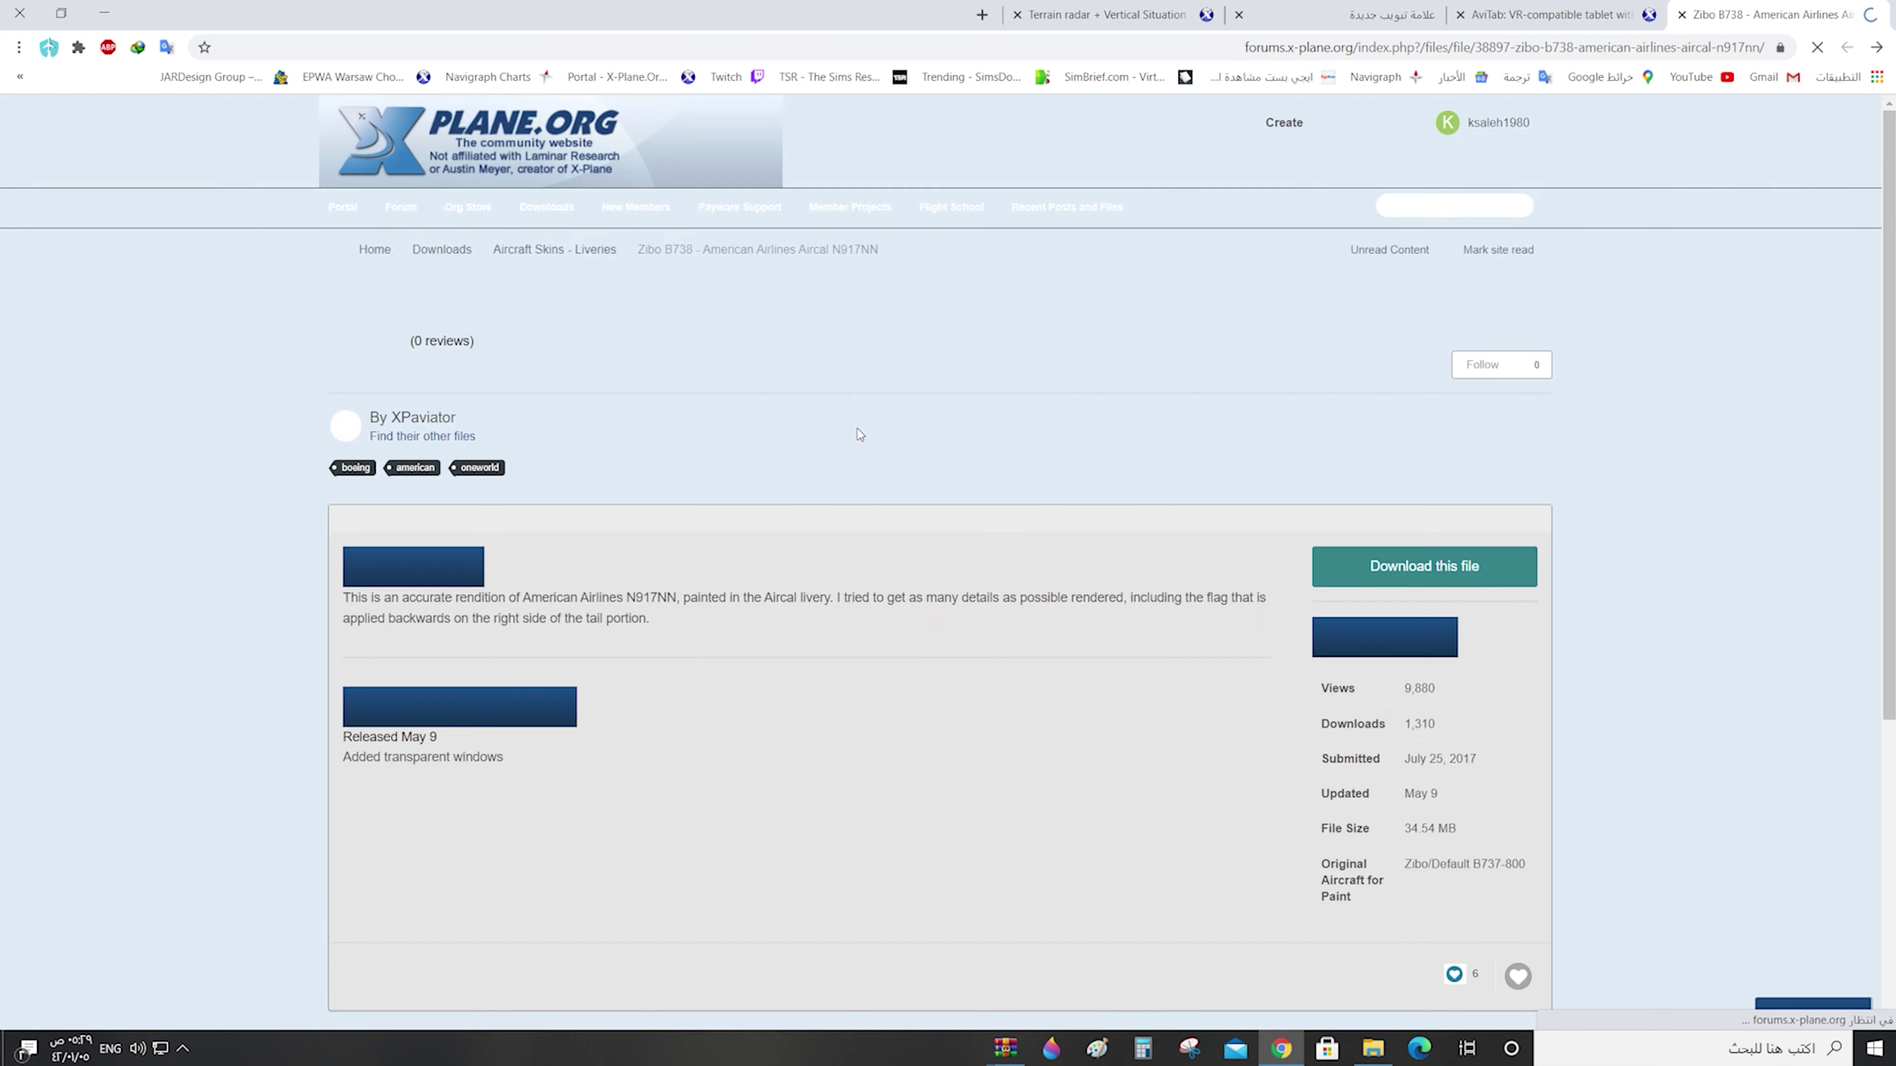
# Look through the American Airlines Aircal N917NN livery's screenshot gallery and close it
pyautogui.click(444, 608)
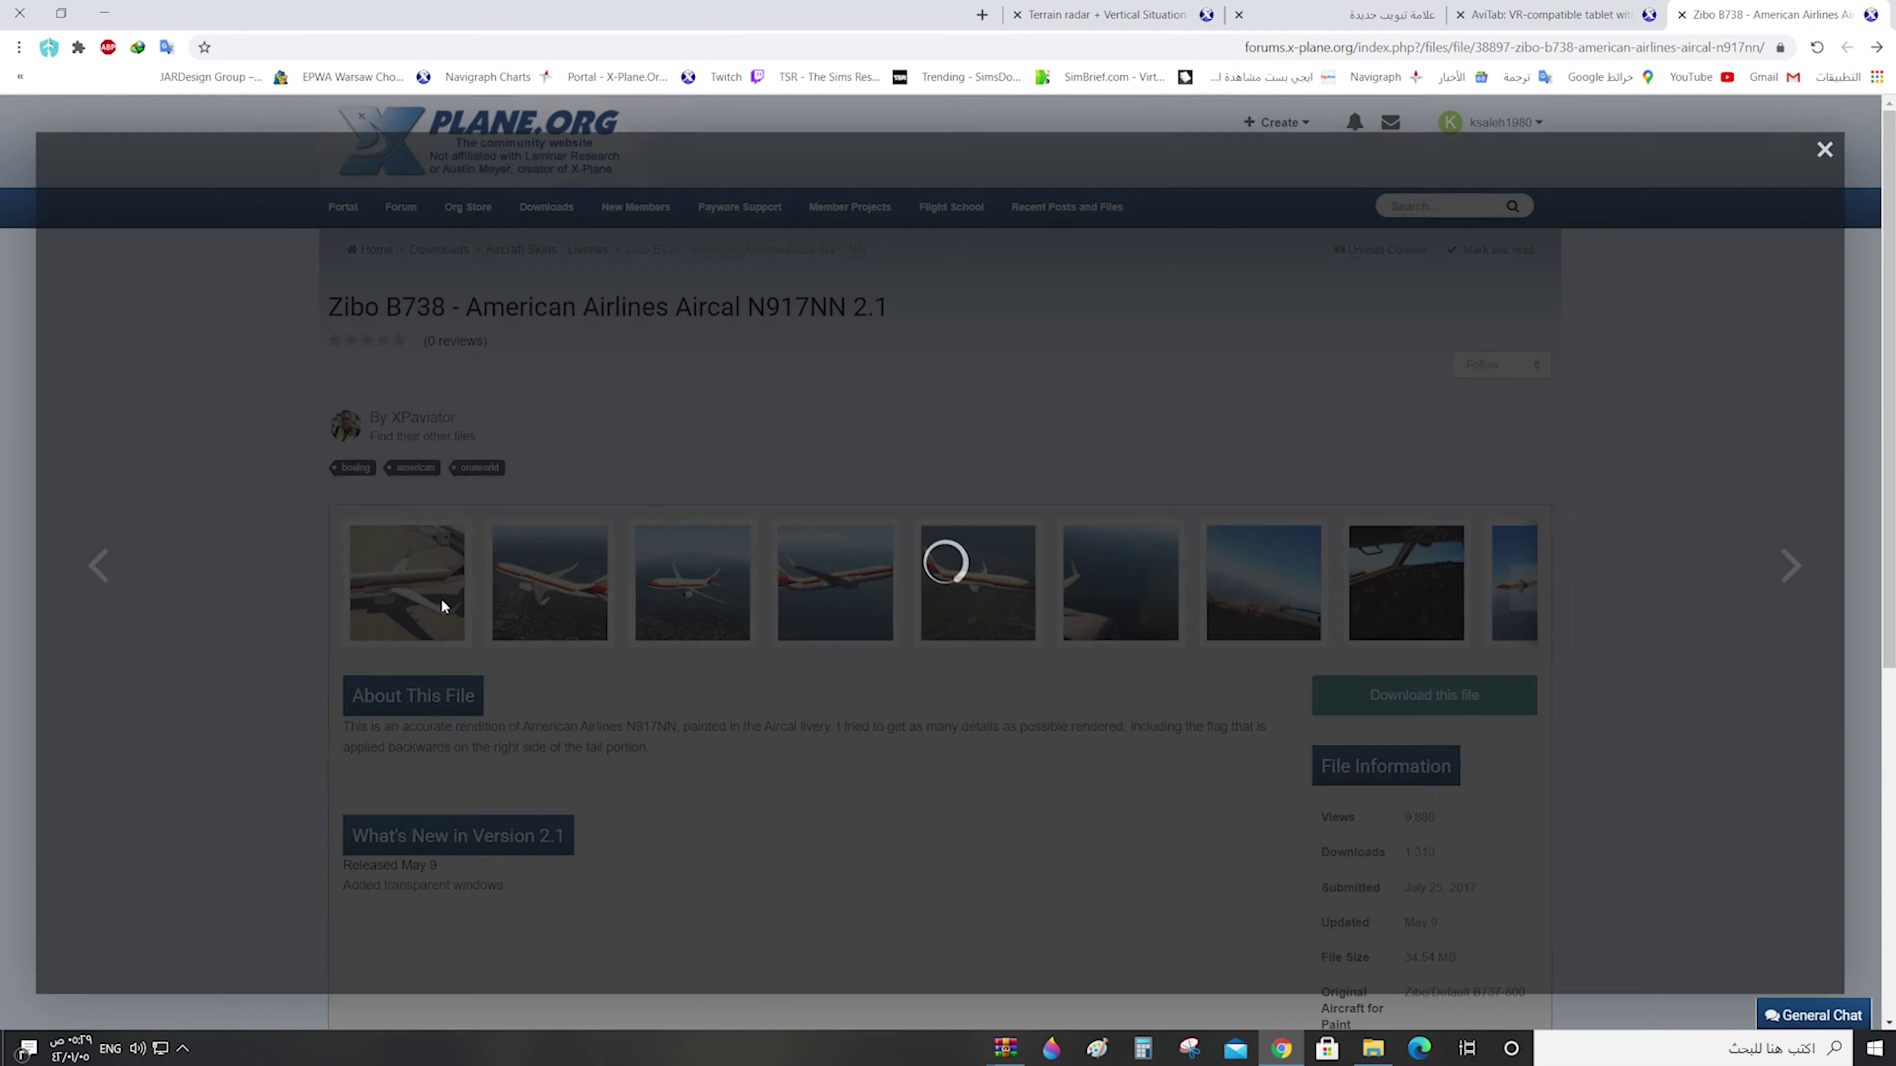
pyautogui.click(1793, 568)
pyautogui.click(1793, 567)
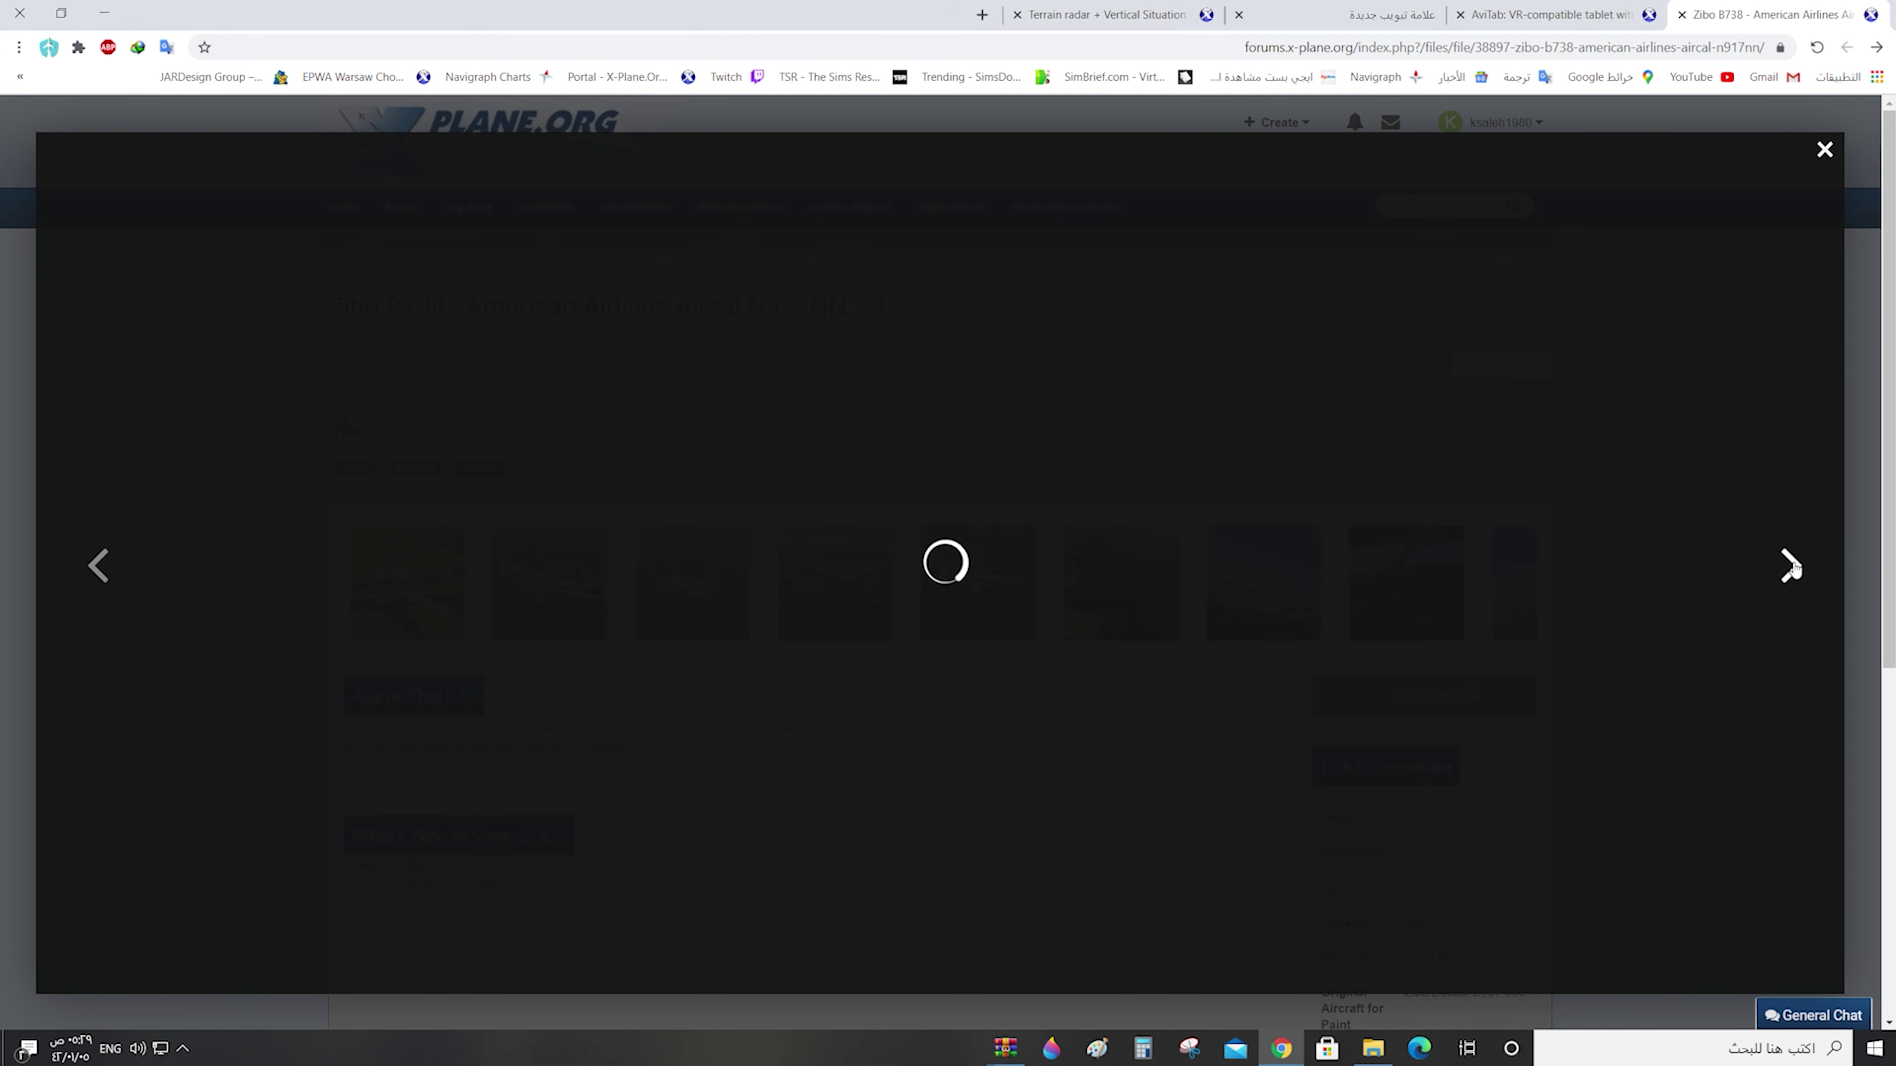
pyautogui.click(1792, 568)
pyautogui.click(1821, 150)
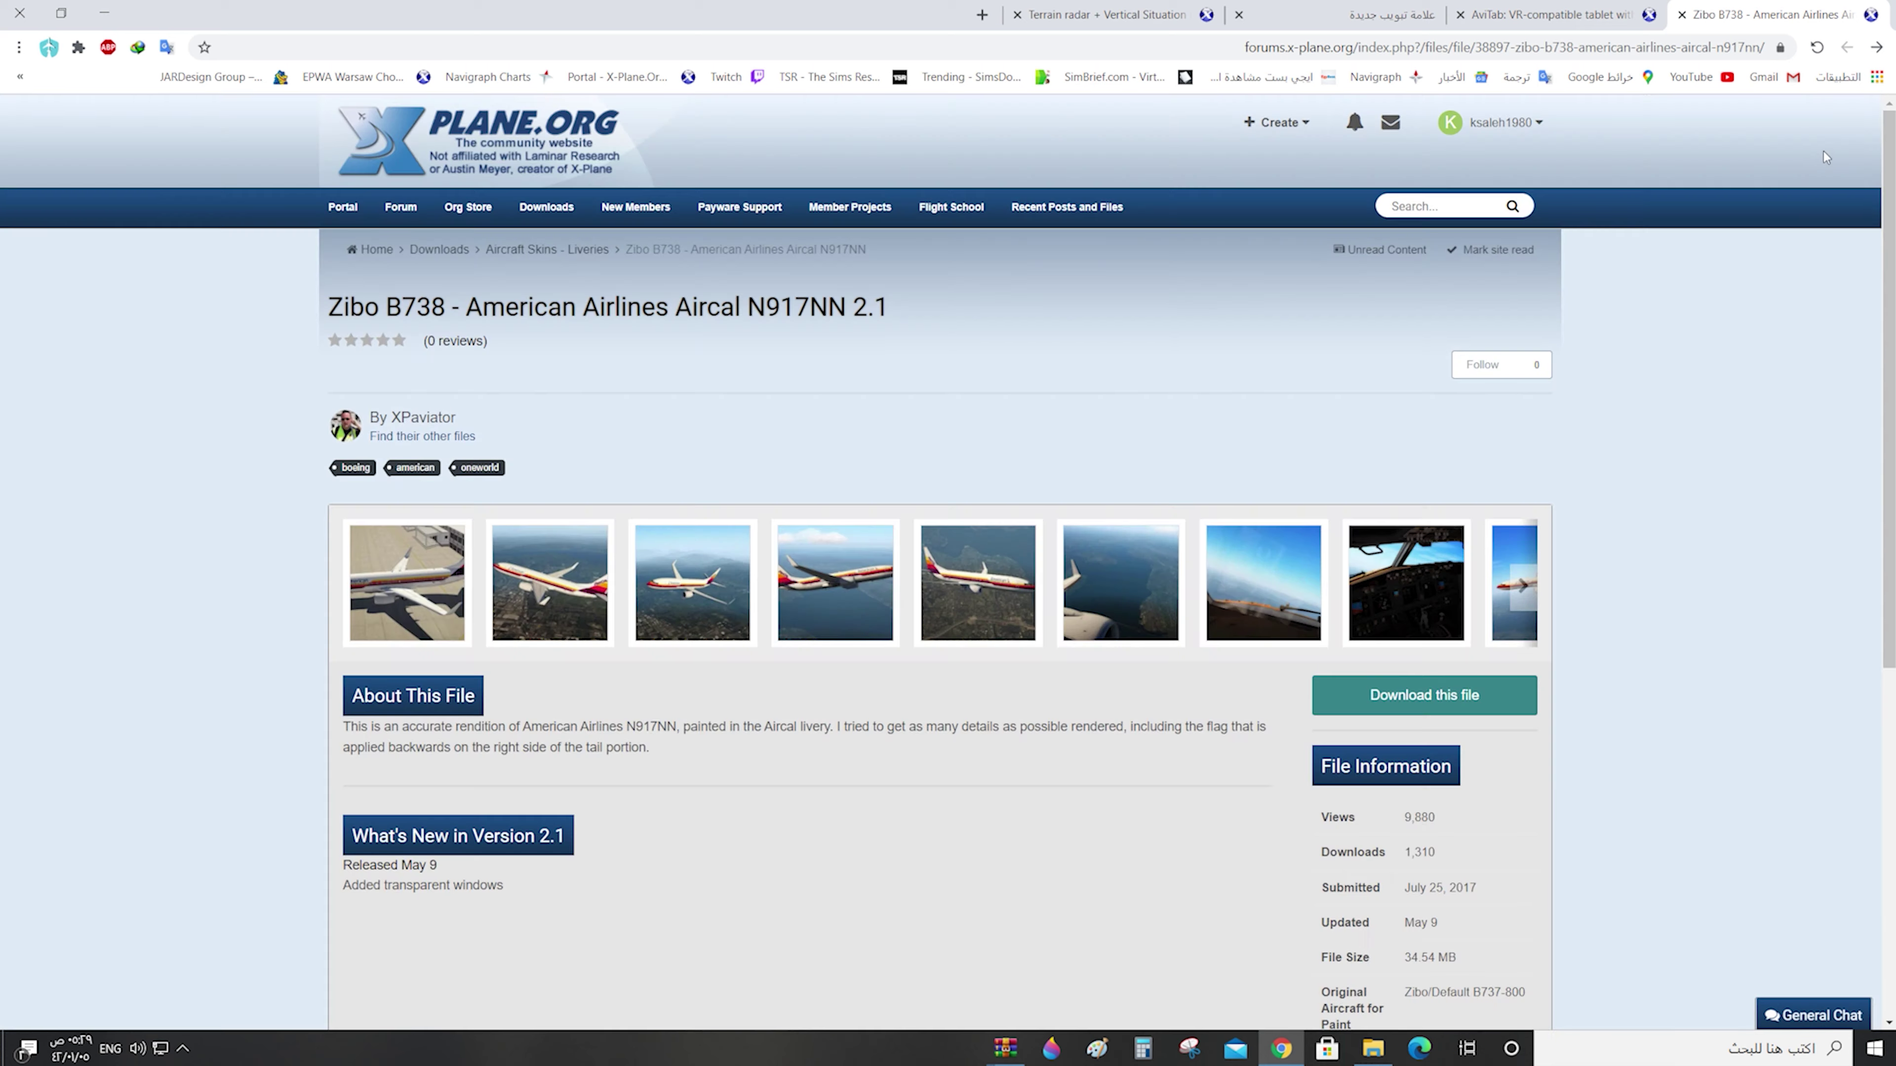
# Download the American Aircal N917NN.zip livery archive into the Compressed downloads folder and check the aircraft model in the page title
pyautogui.click(1423, 705)
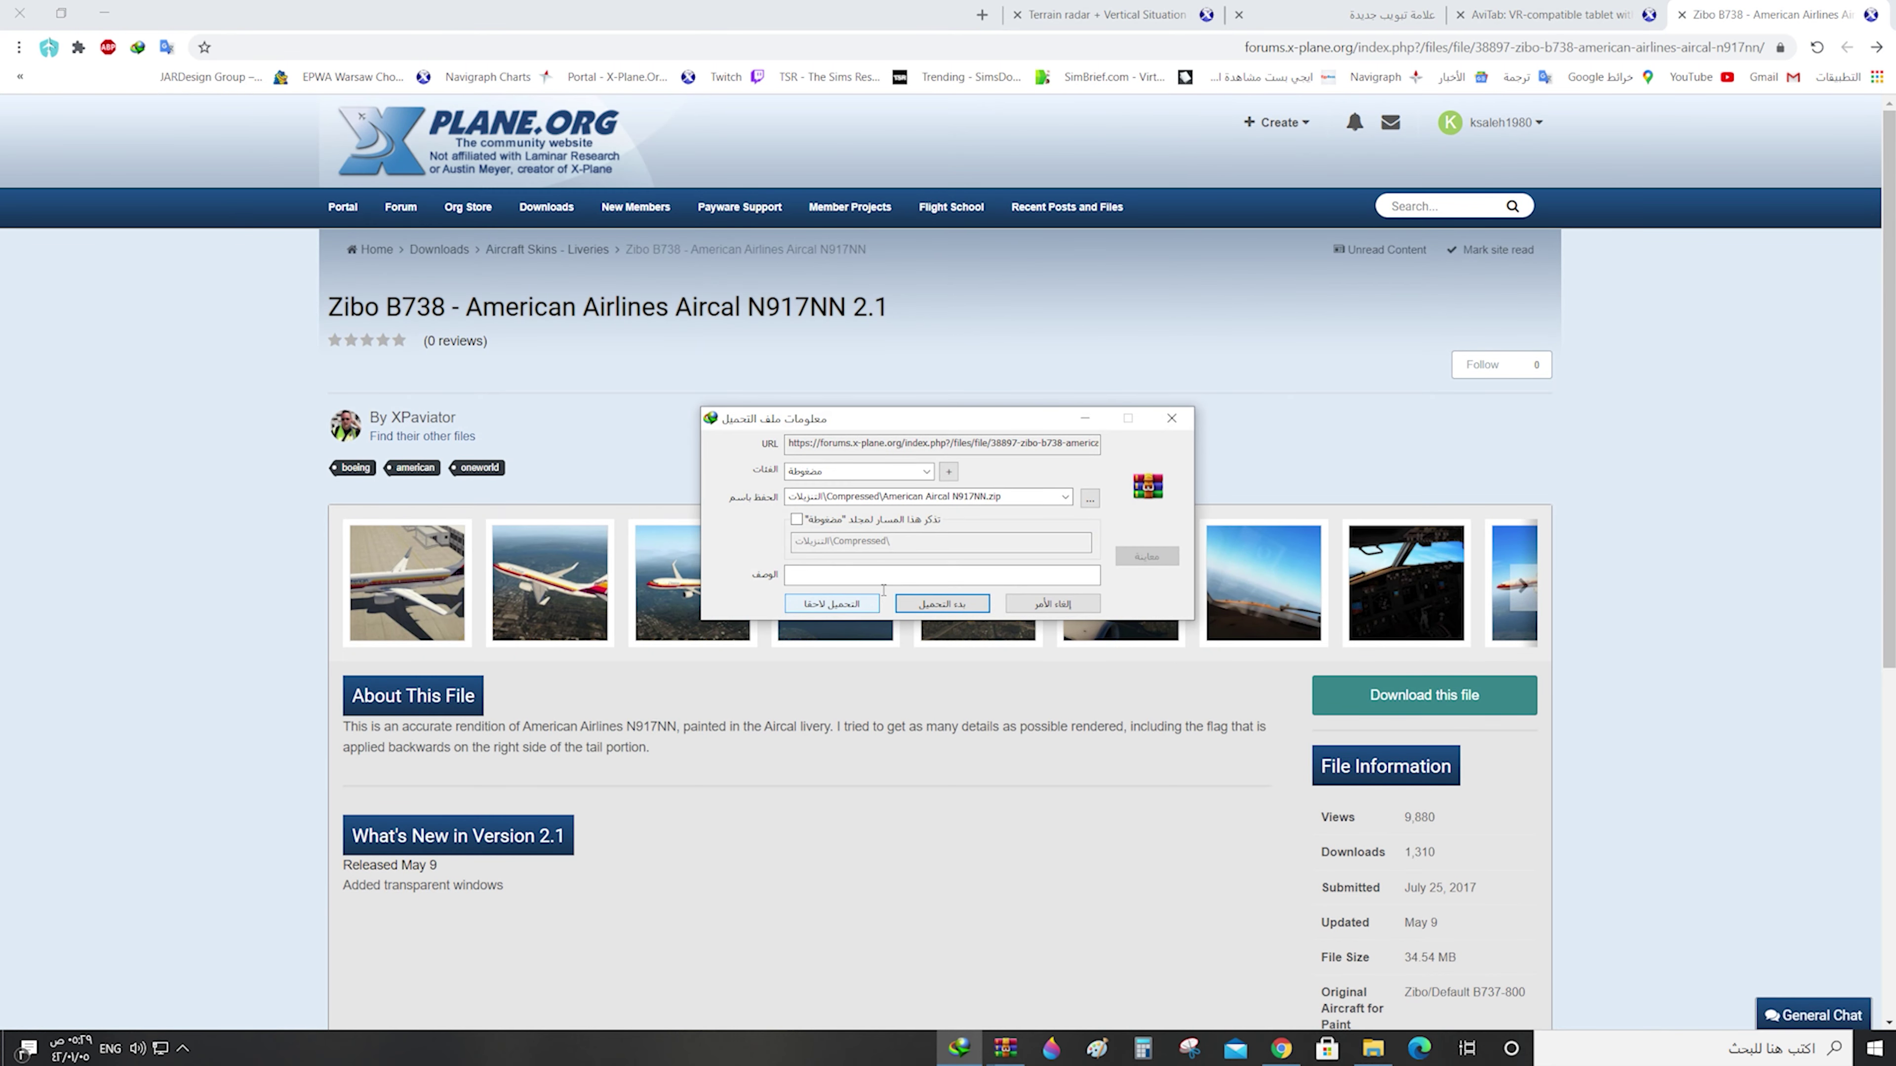
pyautogui.click(944, 607)
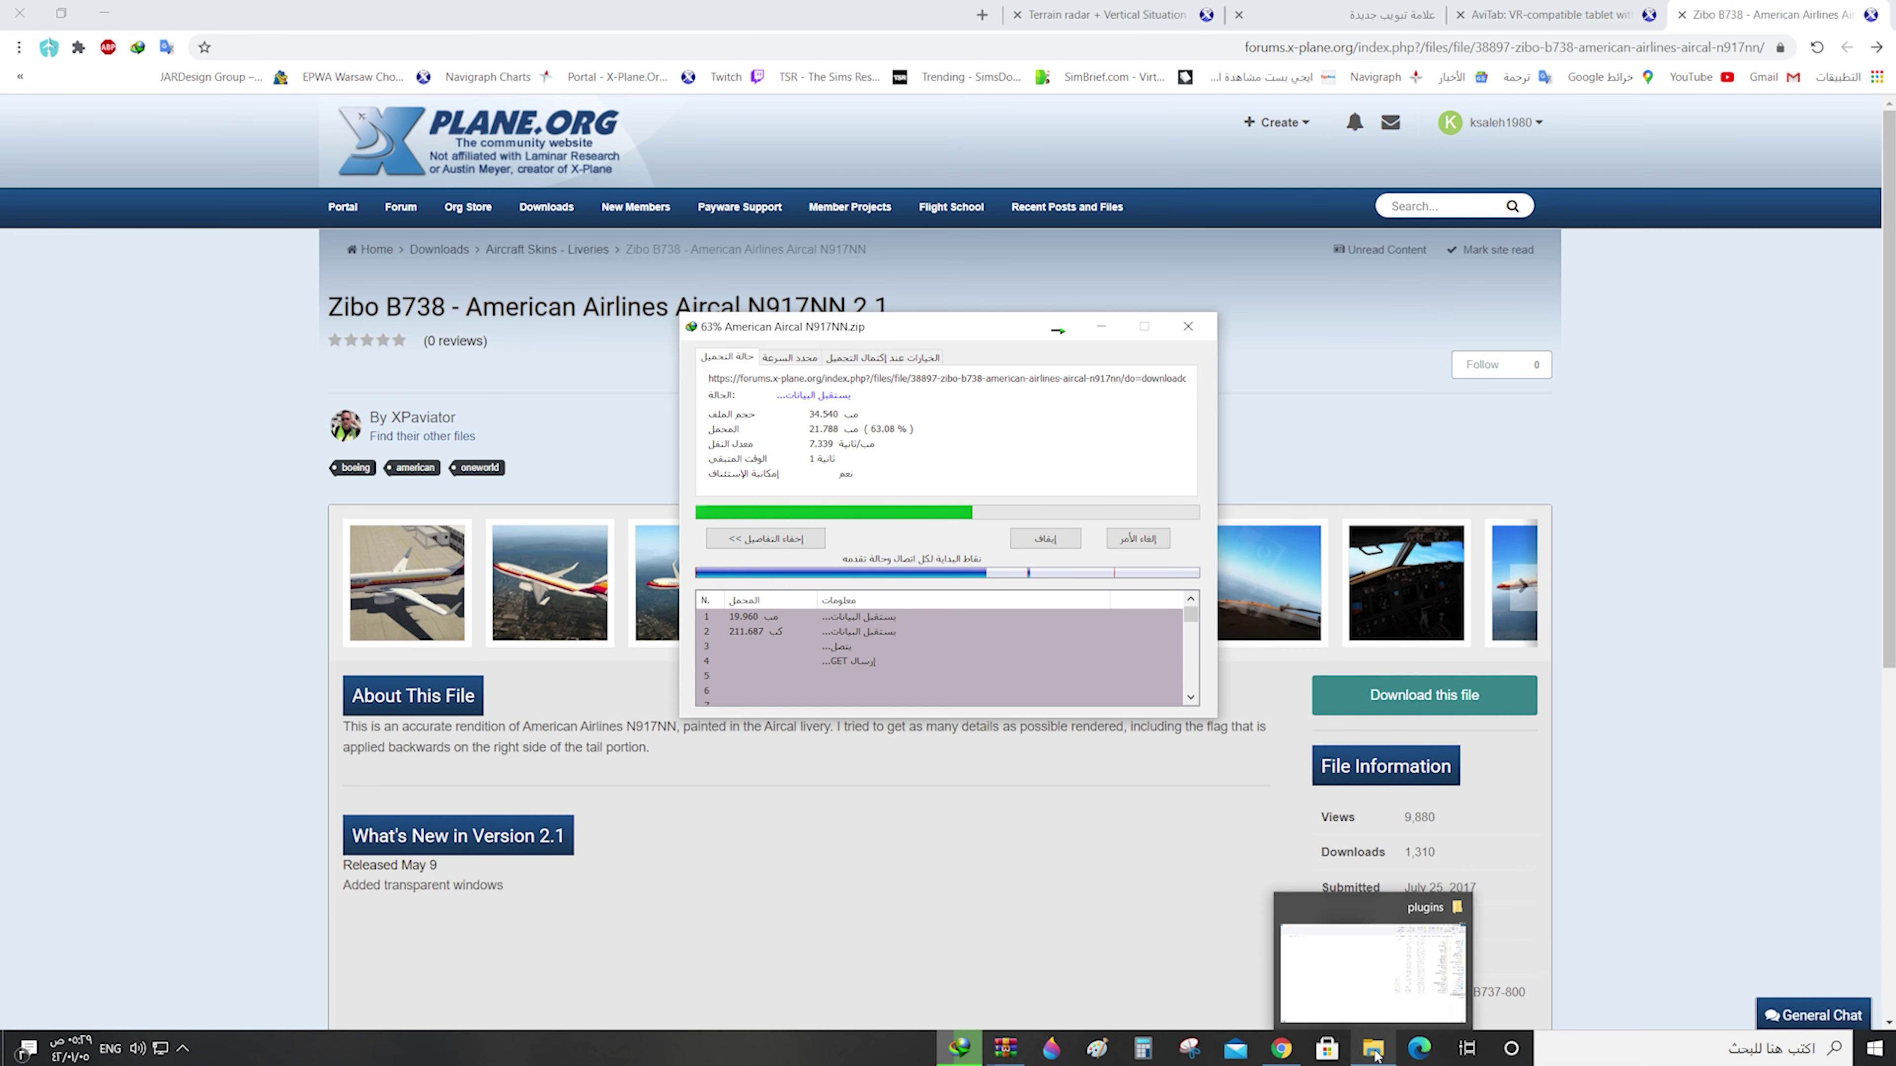
pyautogui.doubleClick(430, 308)
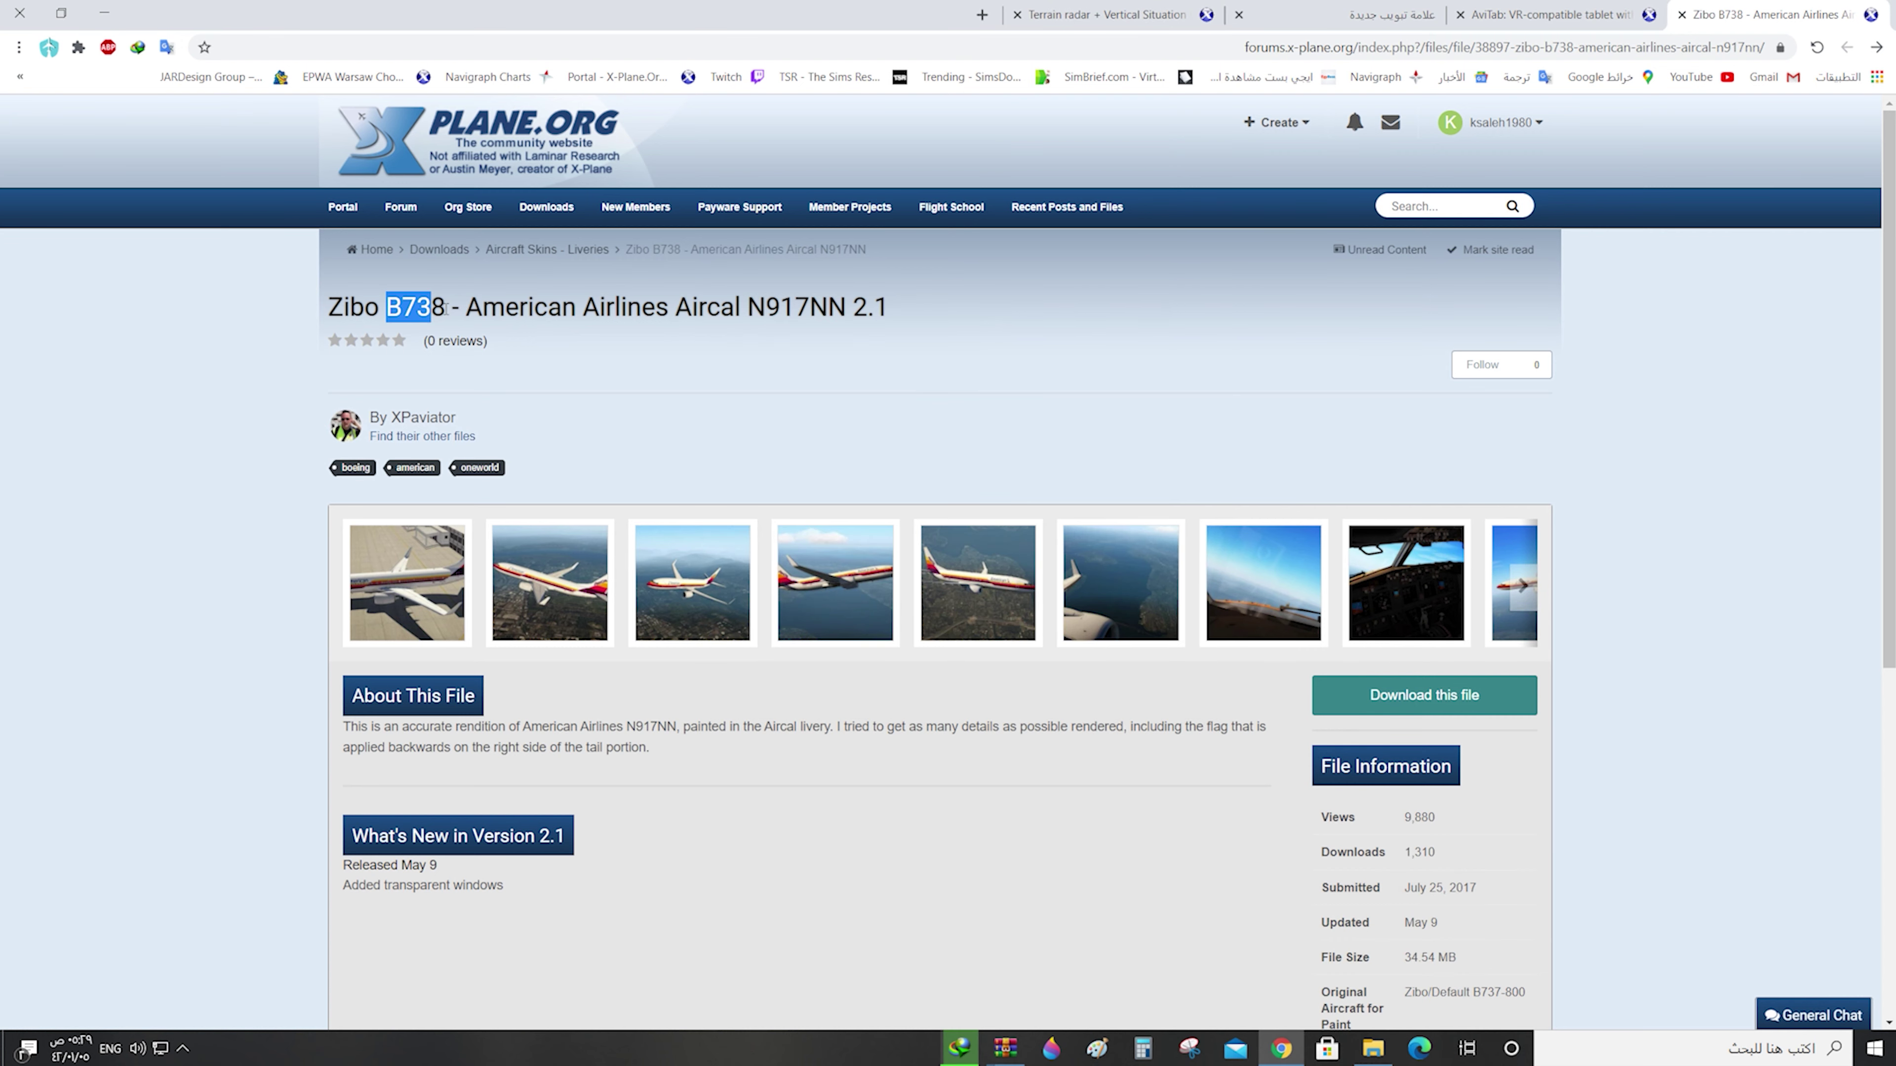
pyautogui.doubleClick(439, 315)
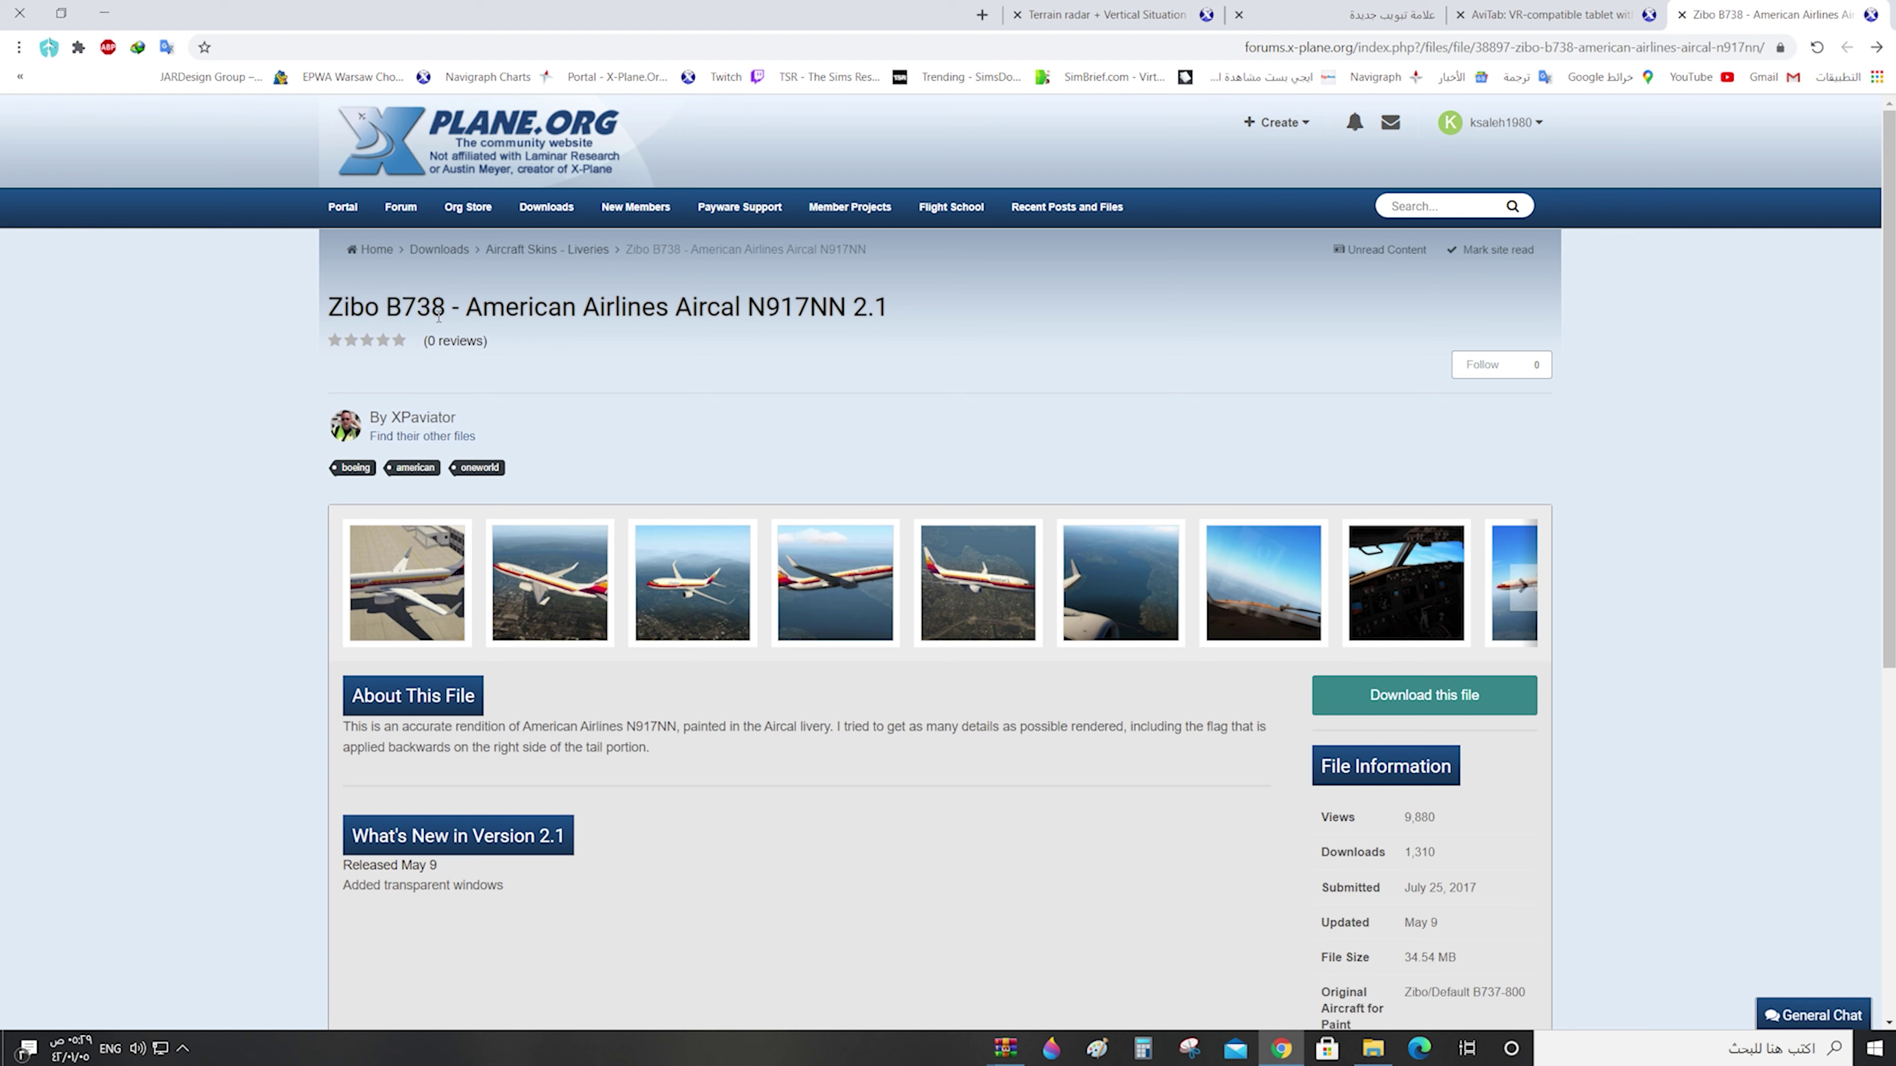
pyautogui.click(414, 313)
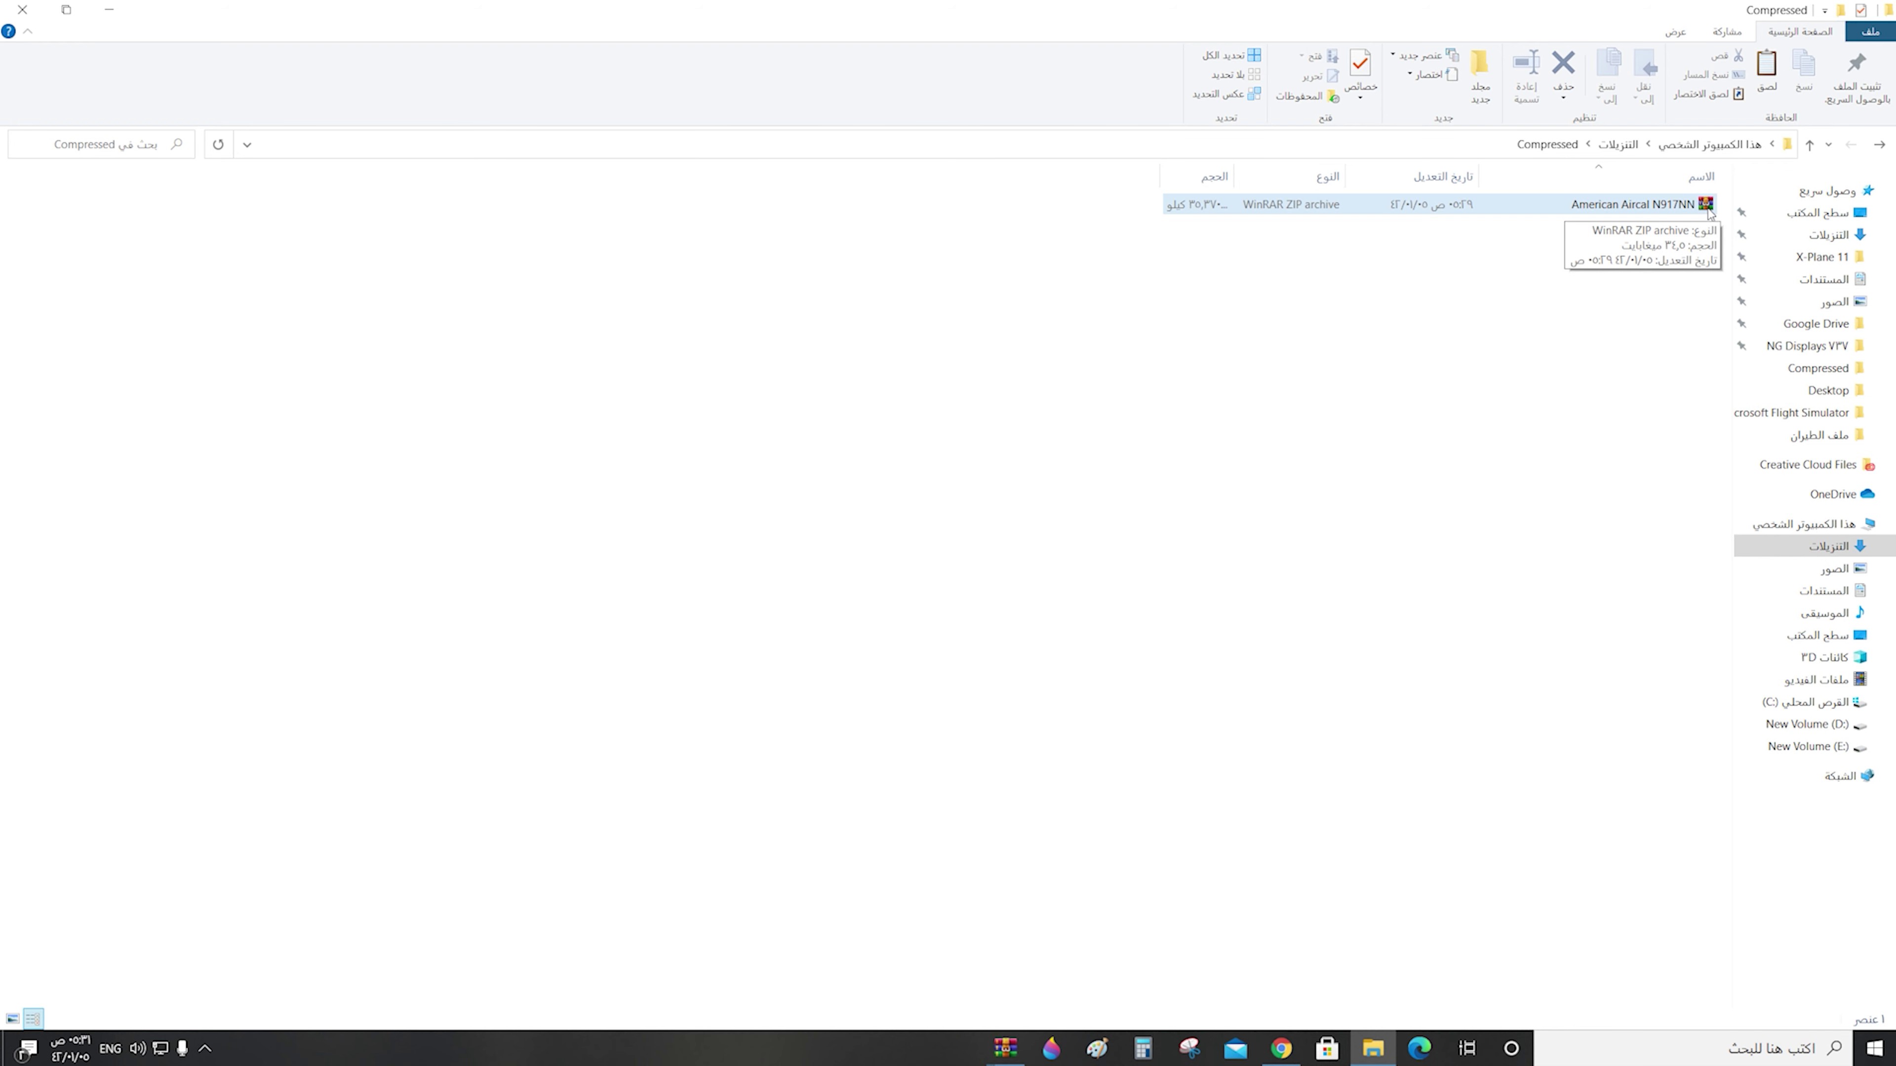
# Extract the American Aircal N917NN folder from its ZIP archive into the Compressed folder
pyautogui.click(1709, 211)
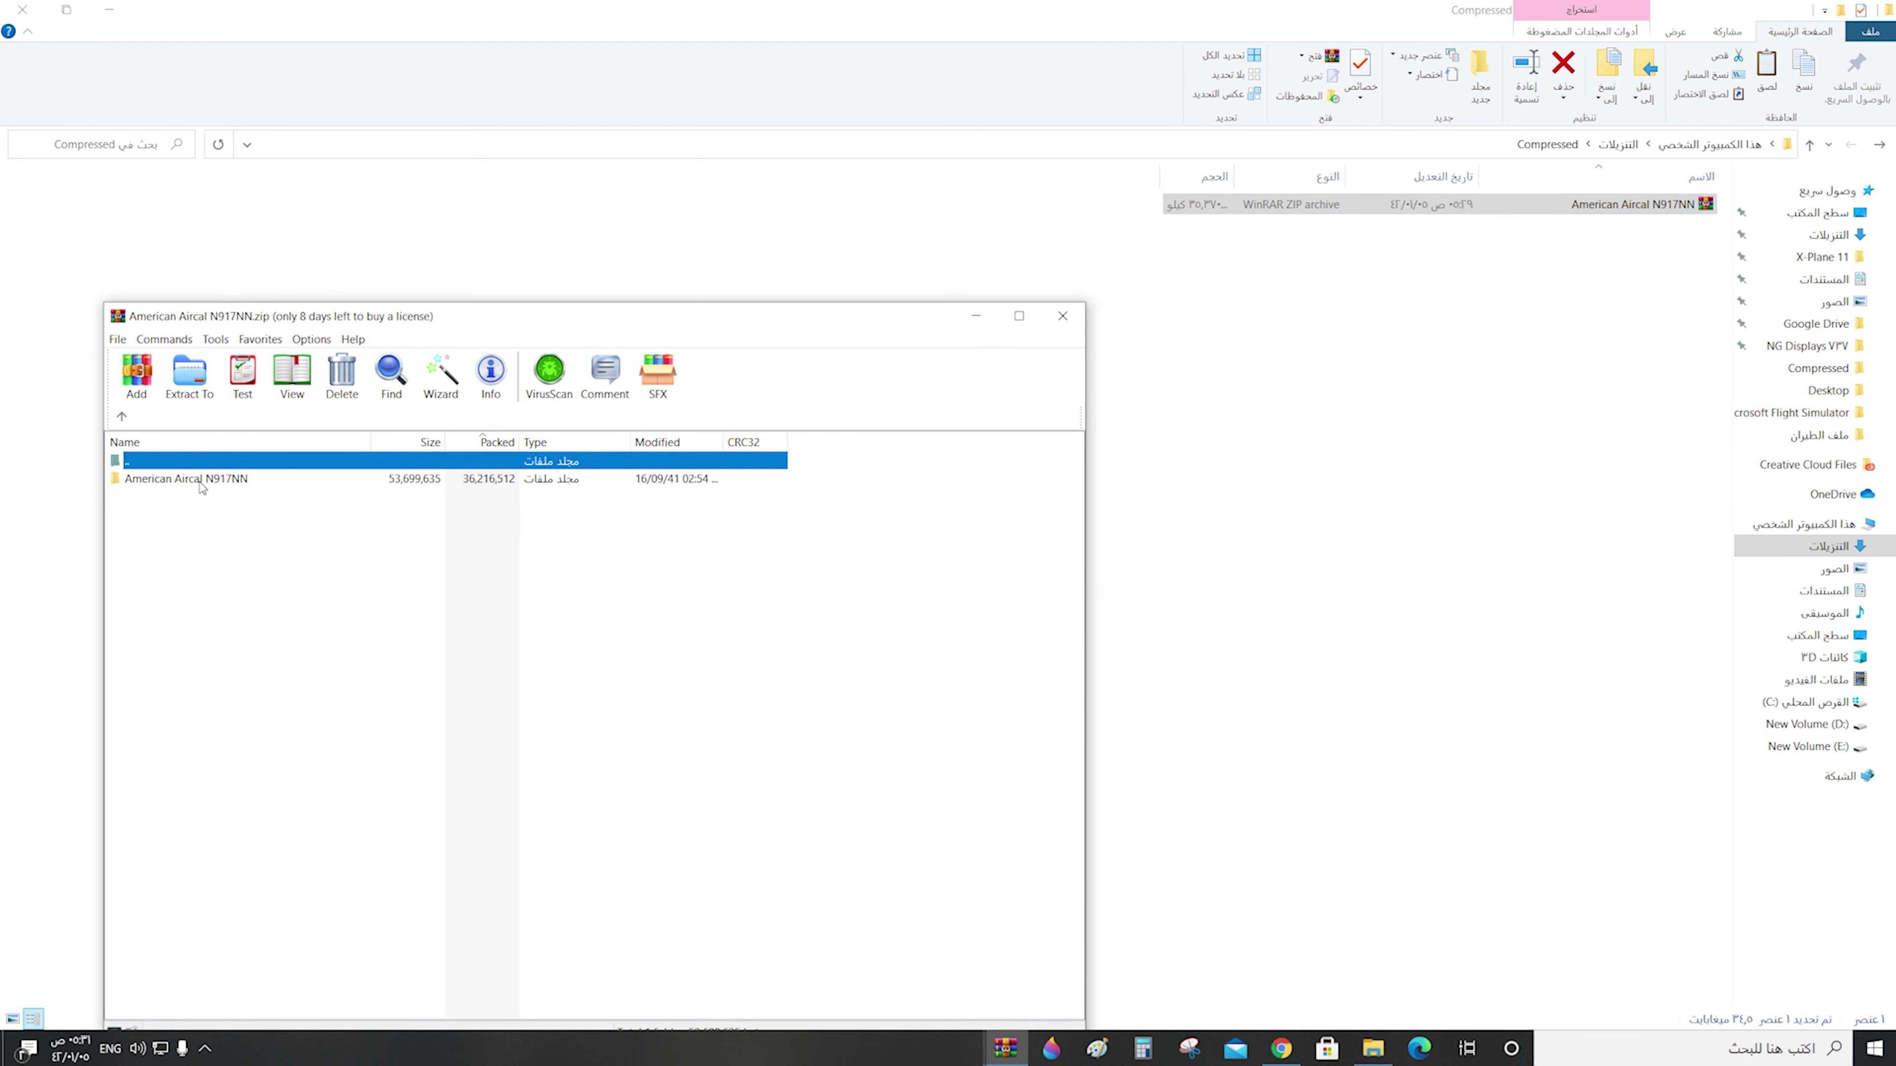
pyautogui.click(201, 481)
pyautogui.moveTo(1262, 345); pyautogui.dragTo(1305, 384)
pyautogui.press('Escape')
pyautogui.click(1644, 206)
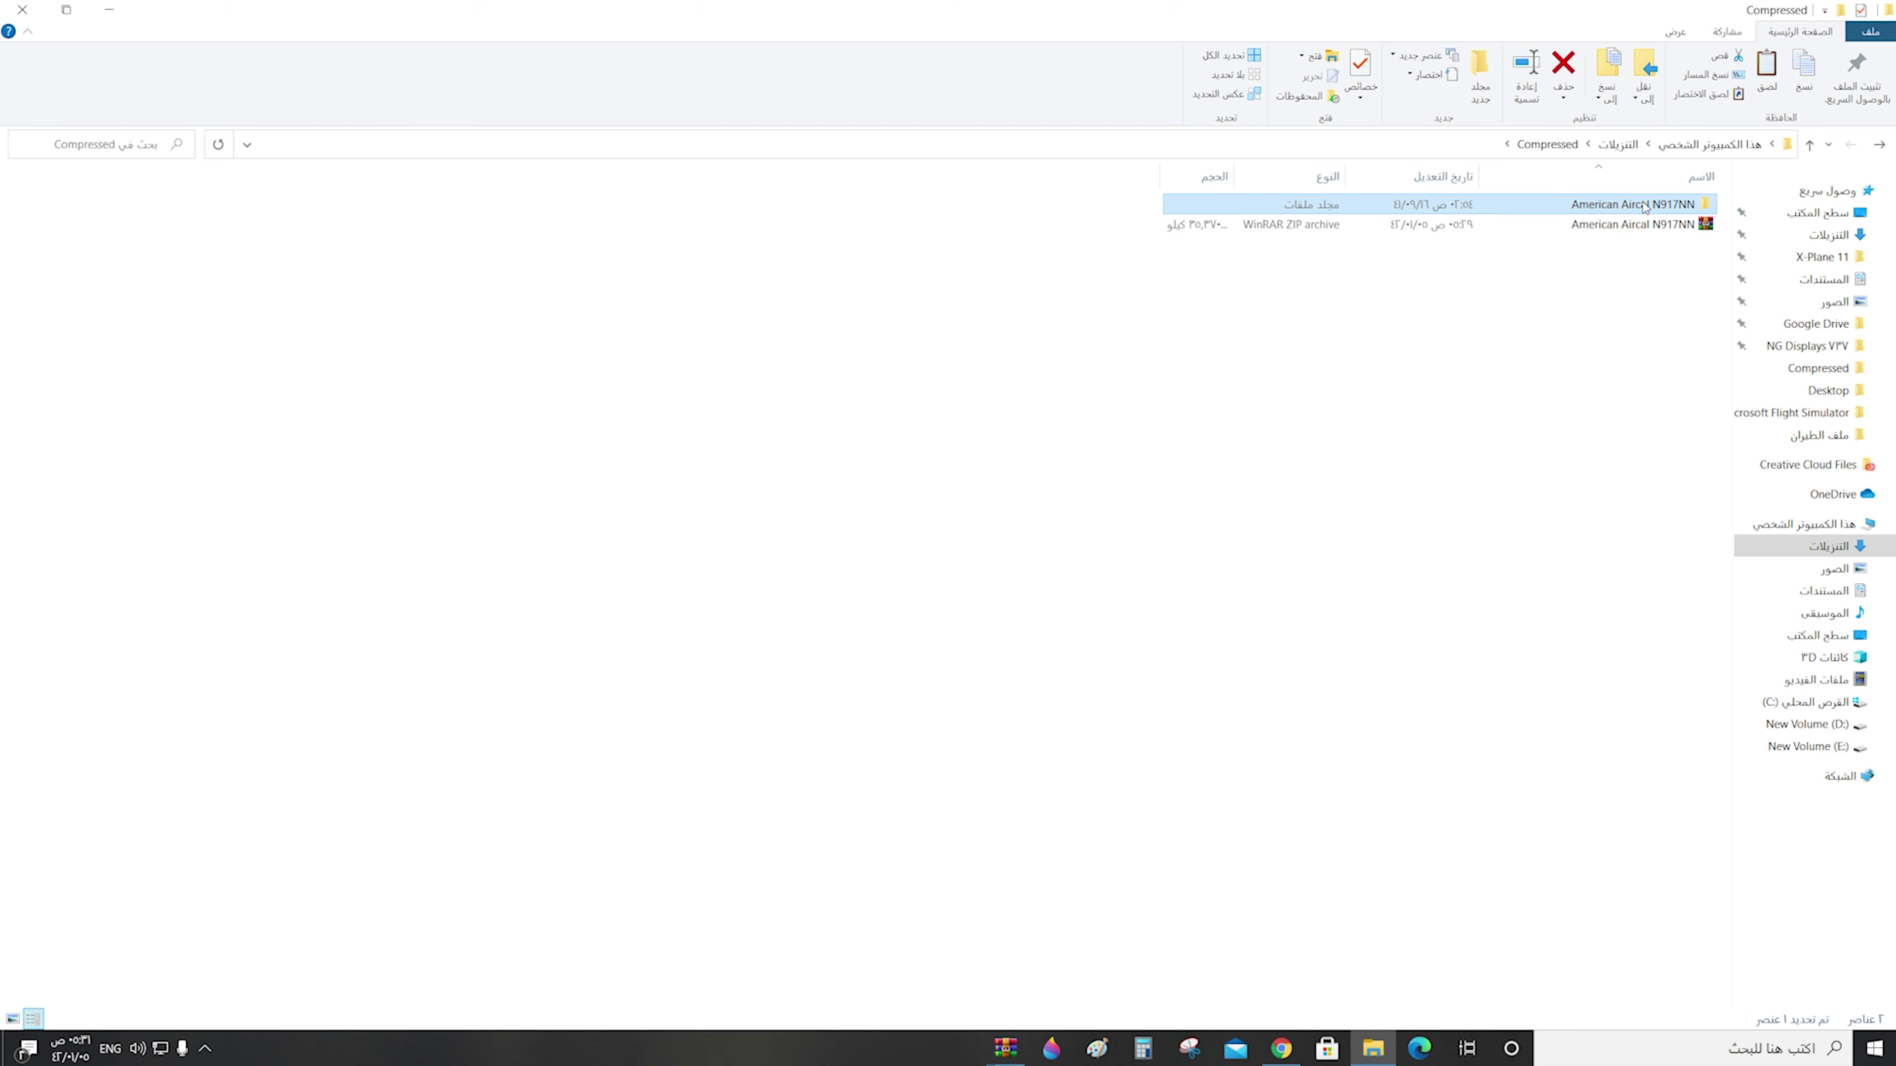
# Examine the contents of the extracted American Aircal N917NN folder and its objects subfolder, and return to the Compressed folder
pyautogui.doubleClick(1644, 207)
pyautogui.doubleClick(1658, 235)
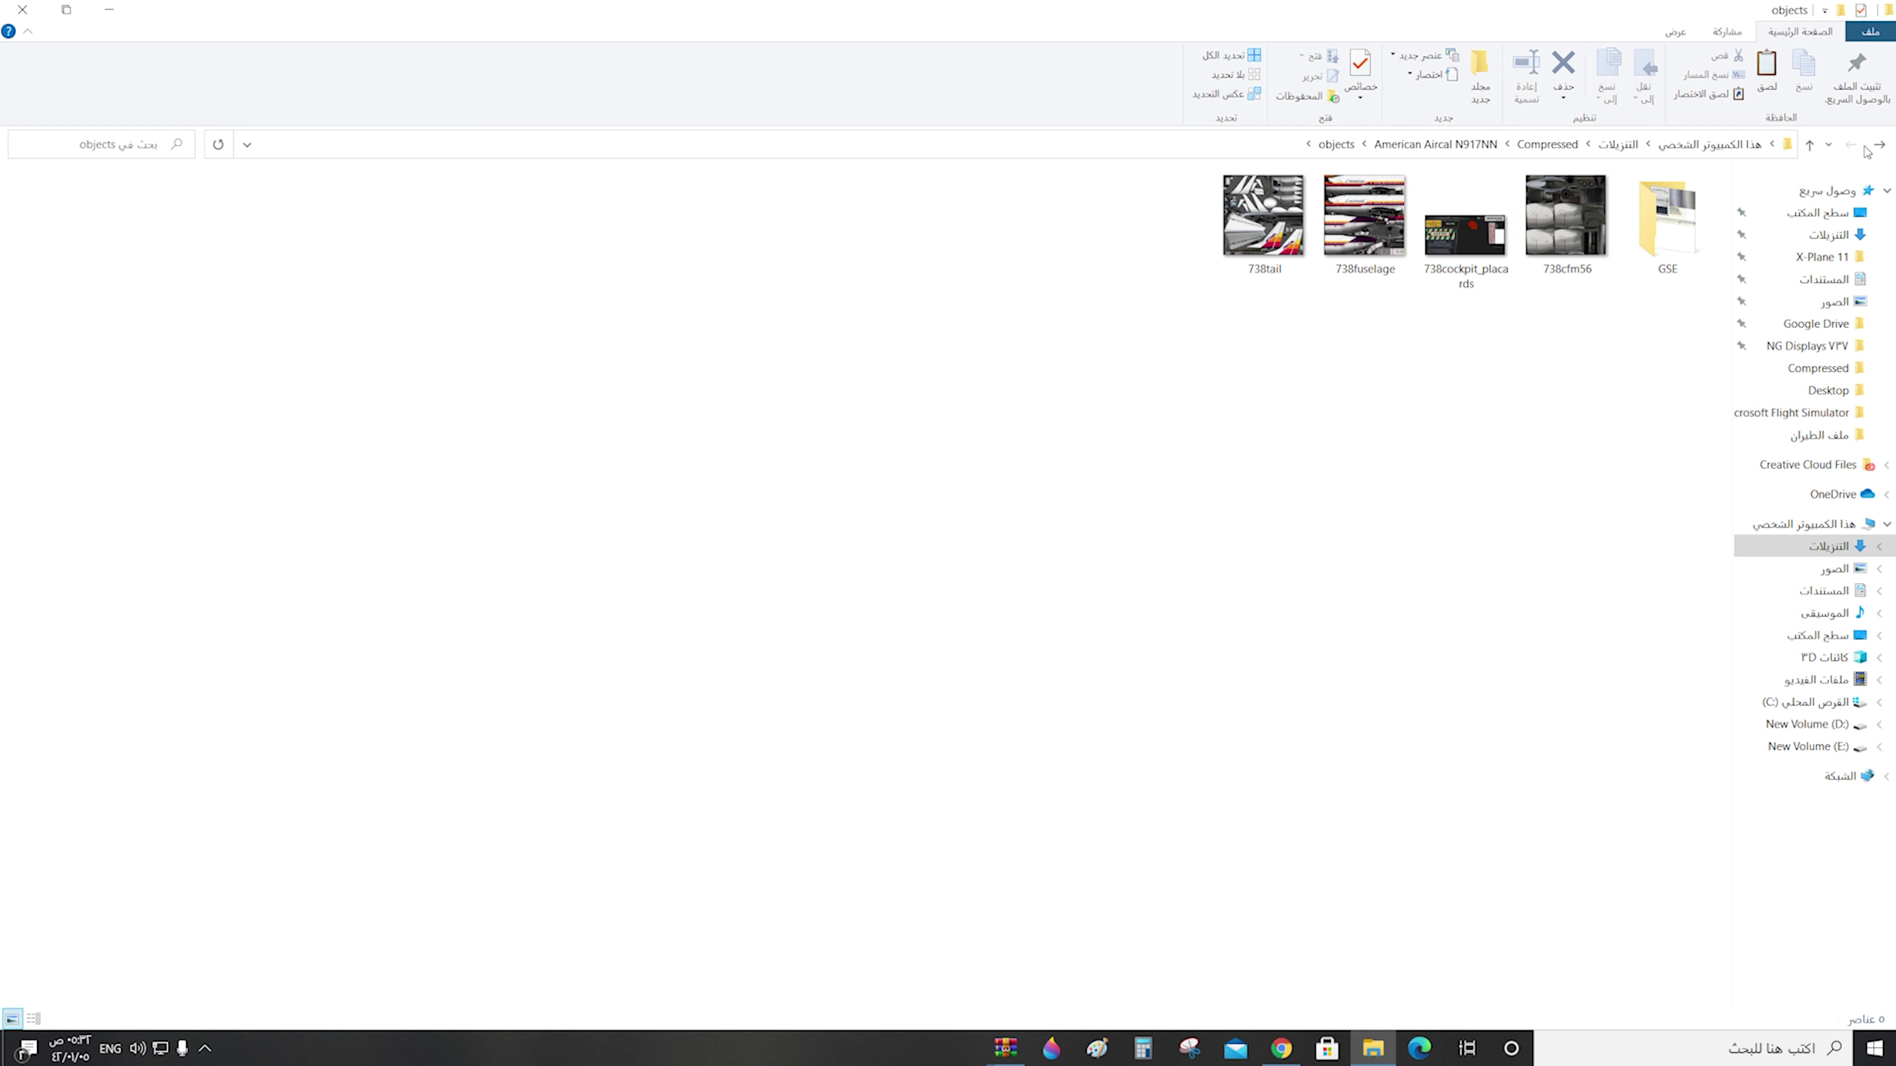
pyautogui.click(1879, 146)
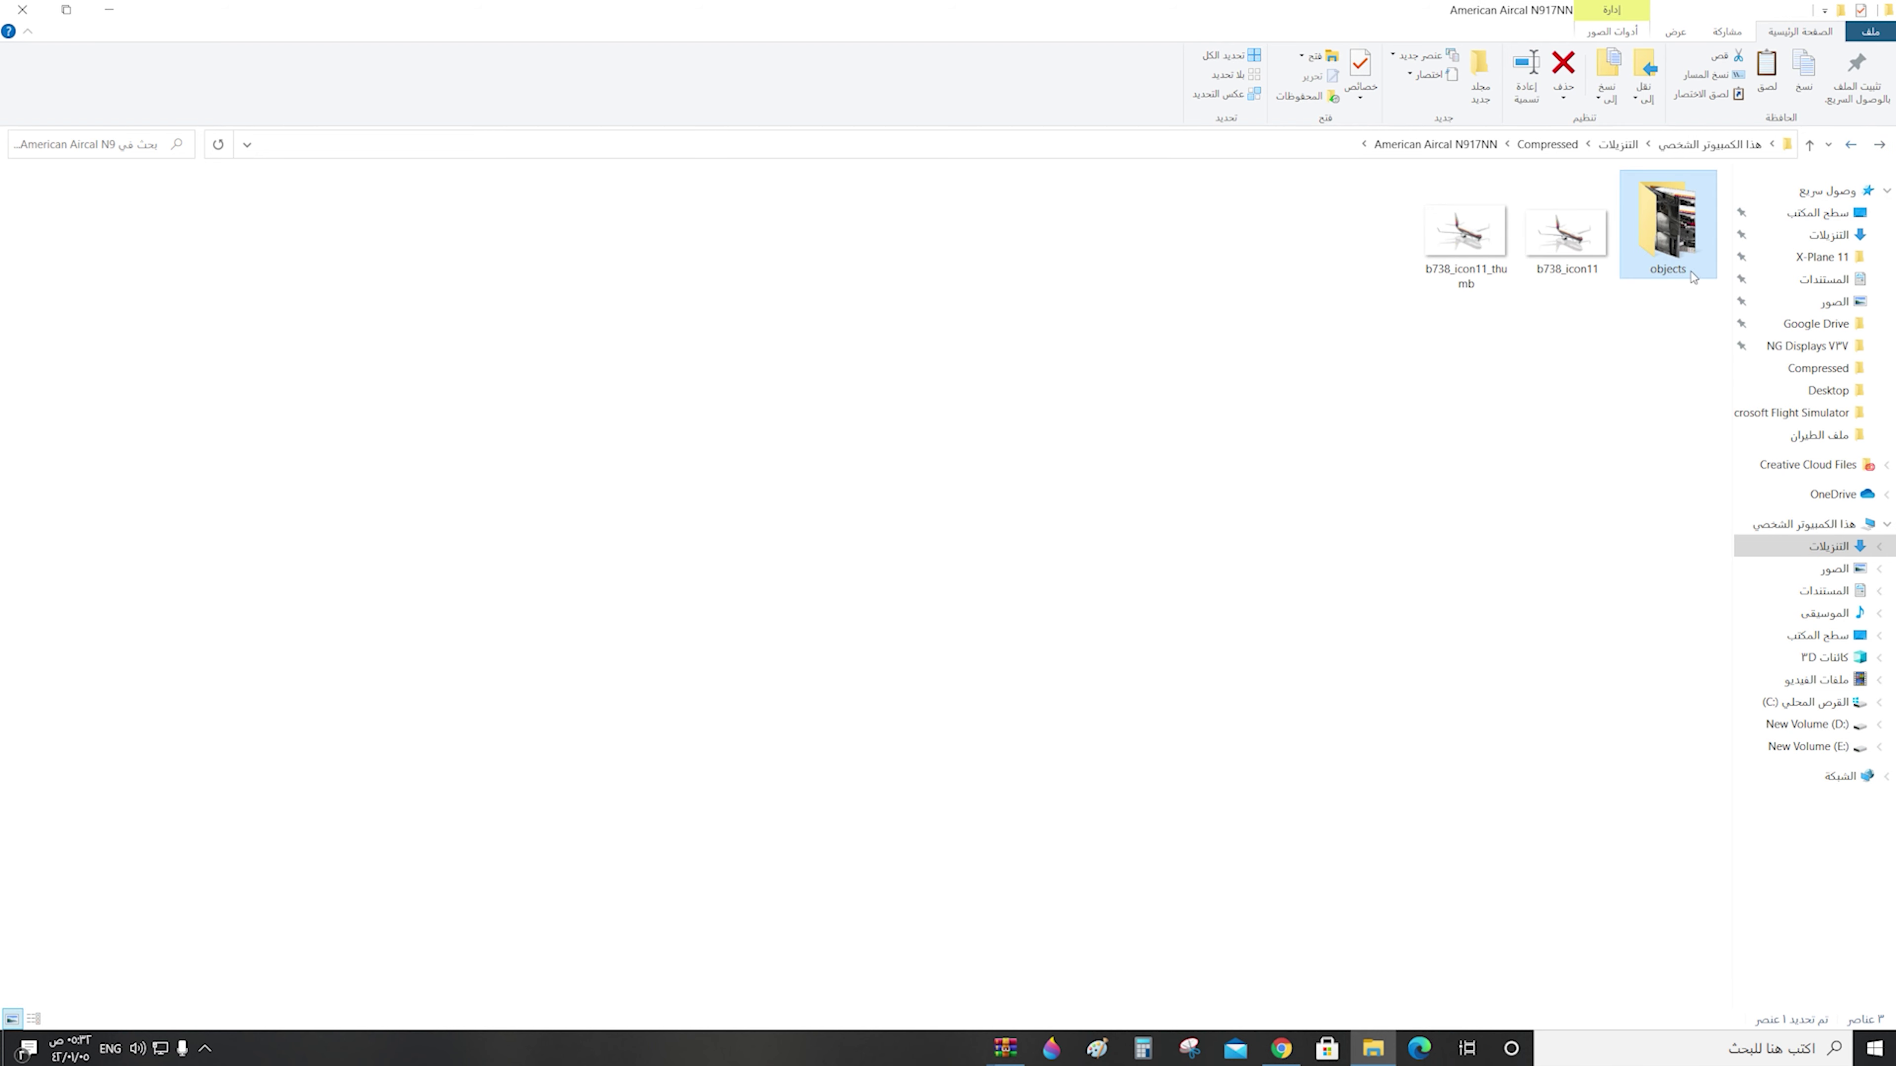
pyautogui.click(1879, 146)
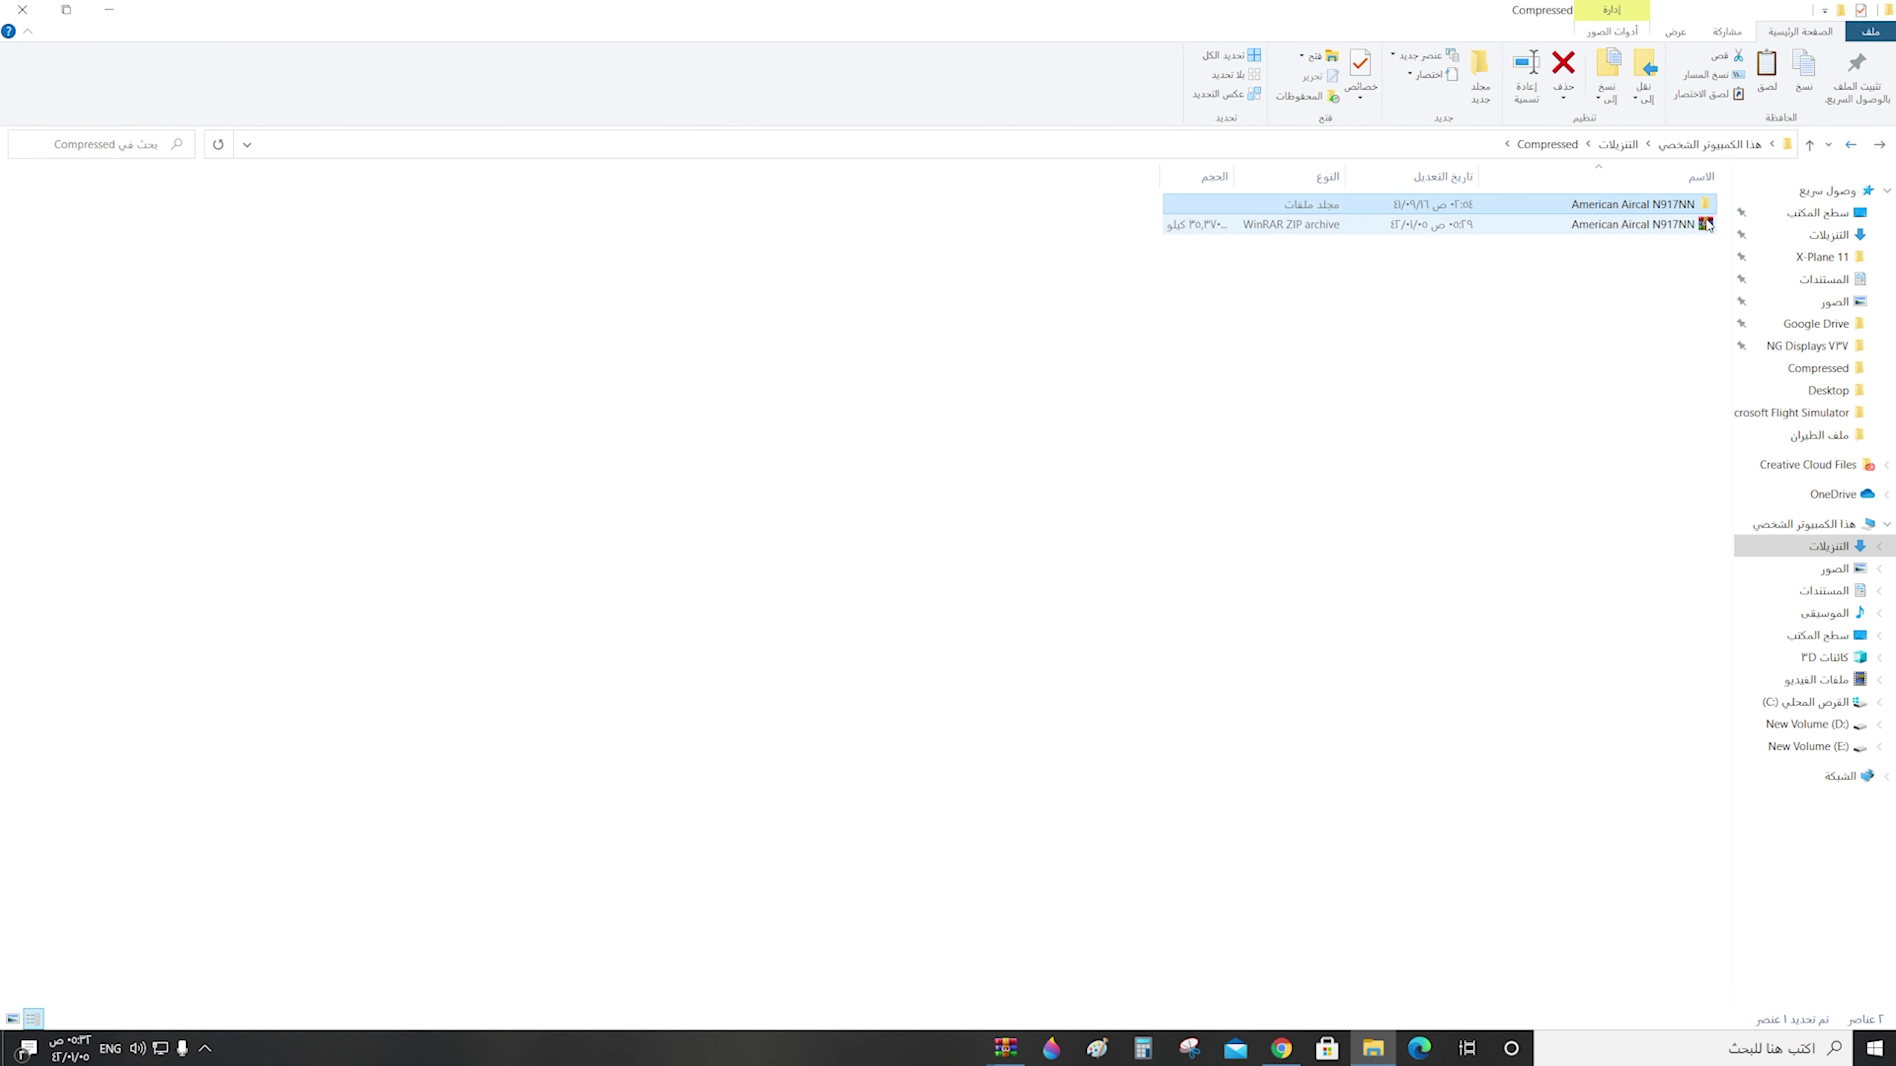
# Copy the extracted American Aircal N917NN folder into Aircraft/Zibo Mod/737-800X/liveries of the X-Plane 11 installation
pyautogui.rightClick(1659, 208)
pyautogui.click(1570, 640)
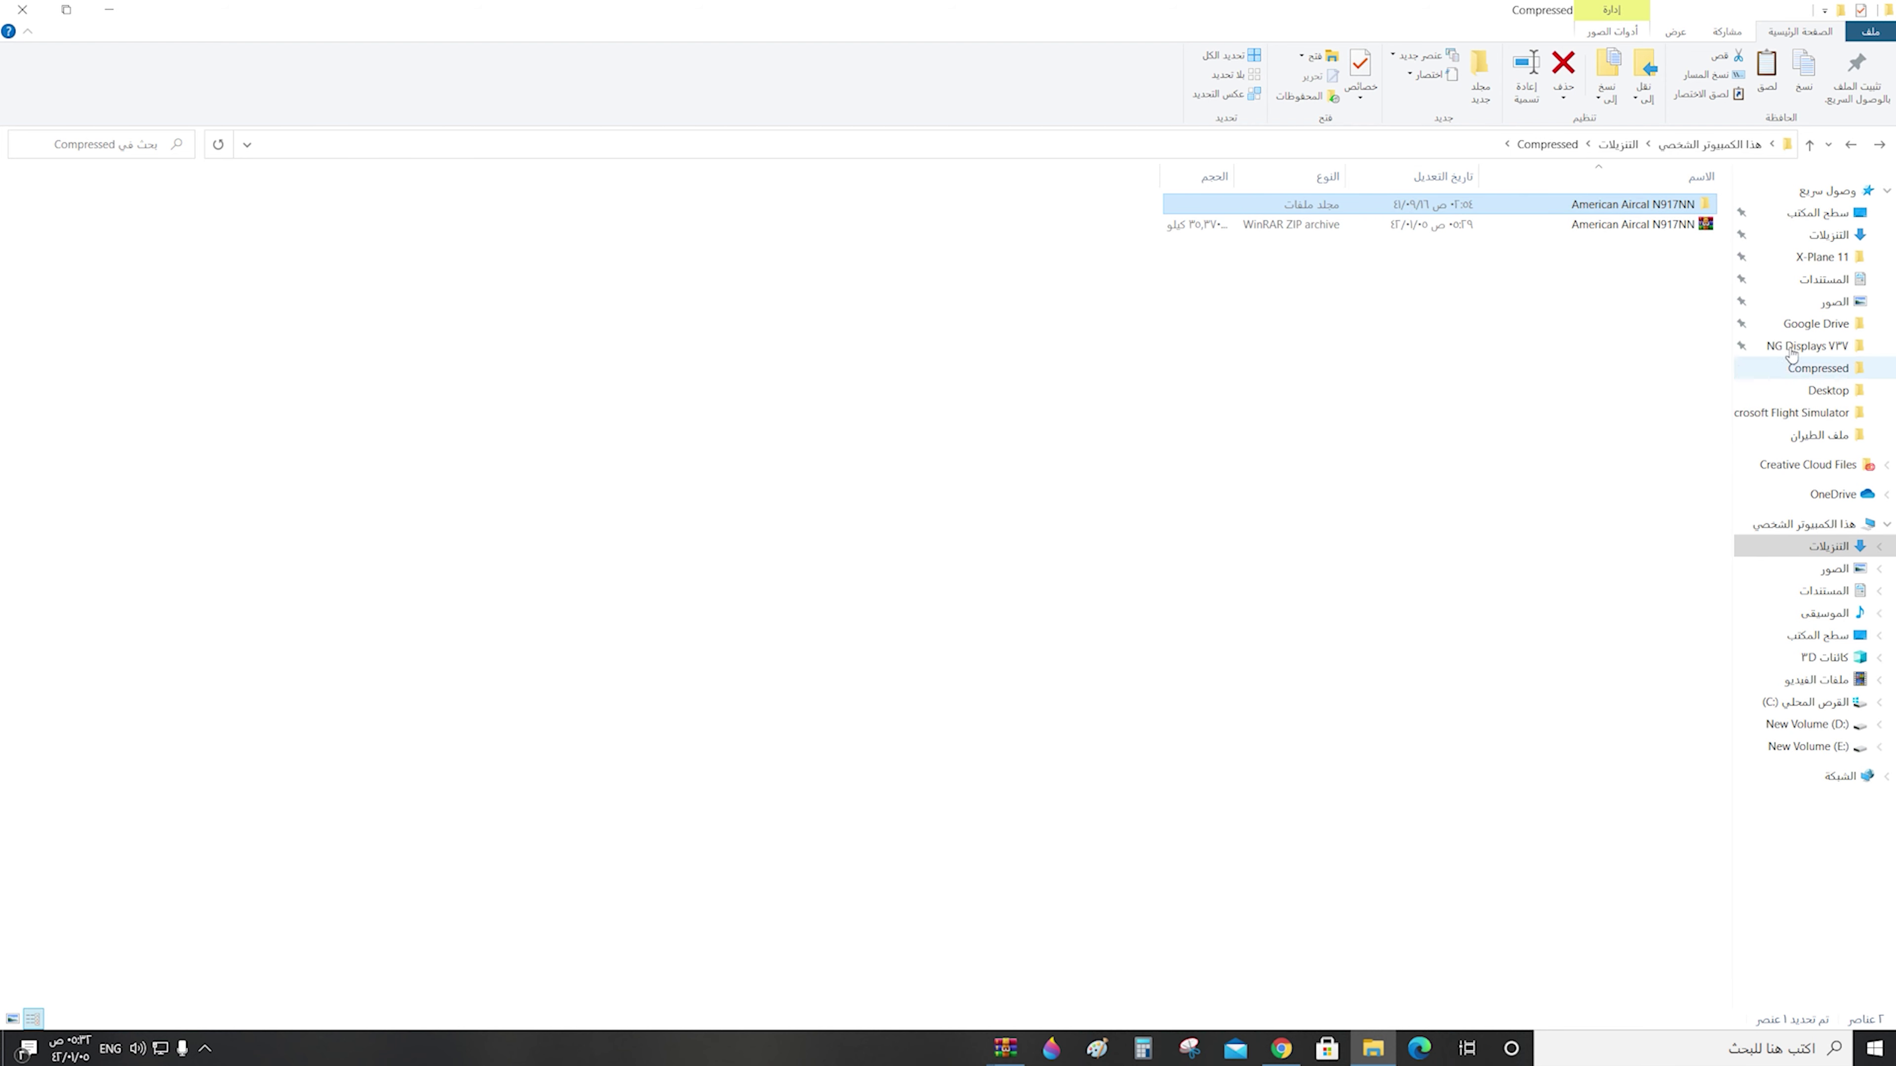
pyautogui.click(1821, 257)
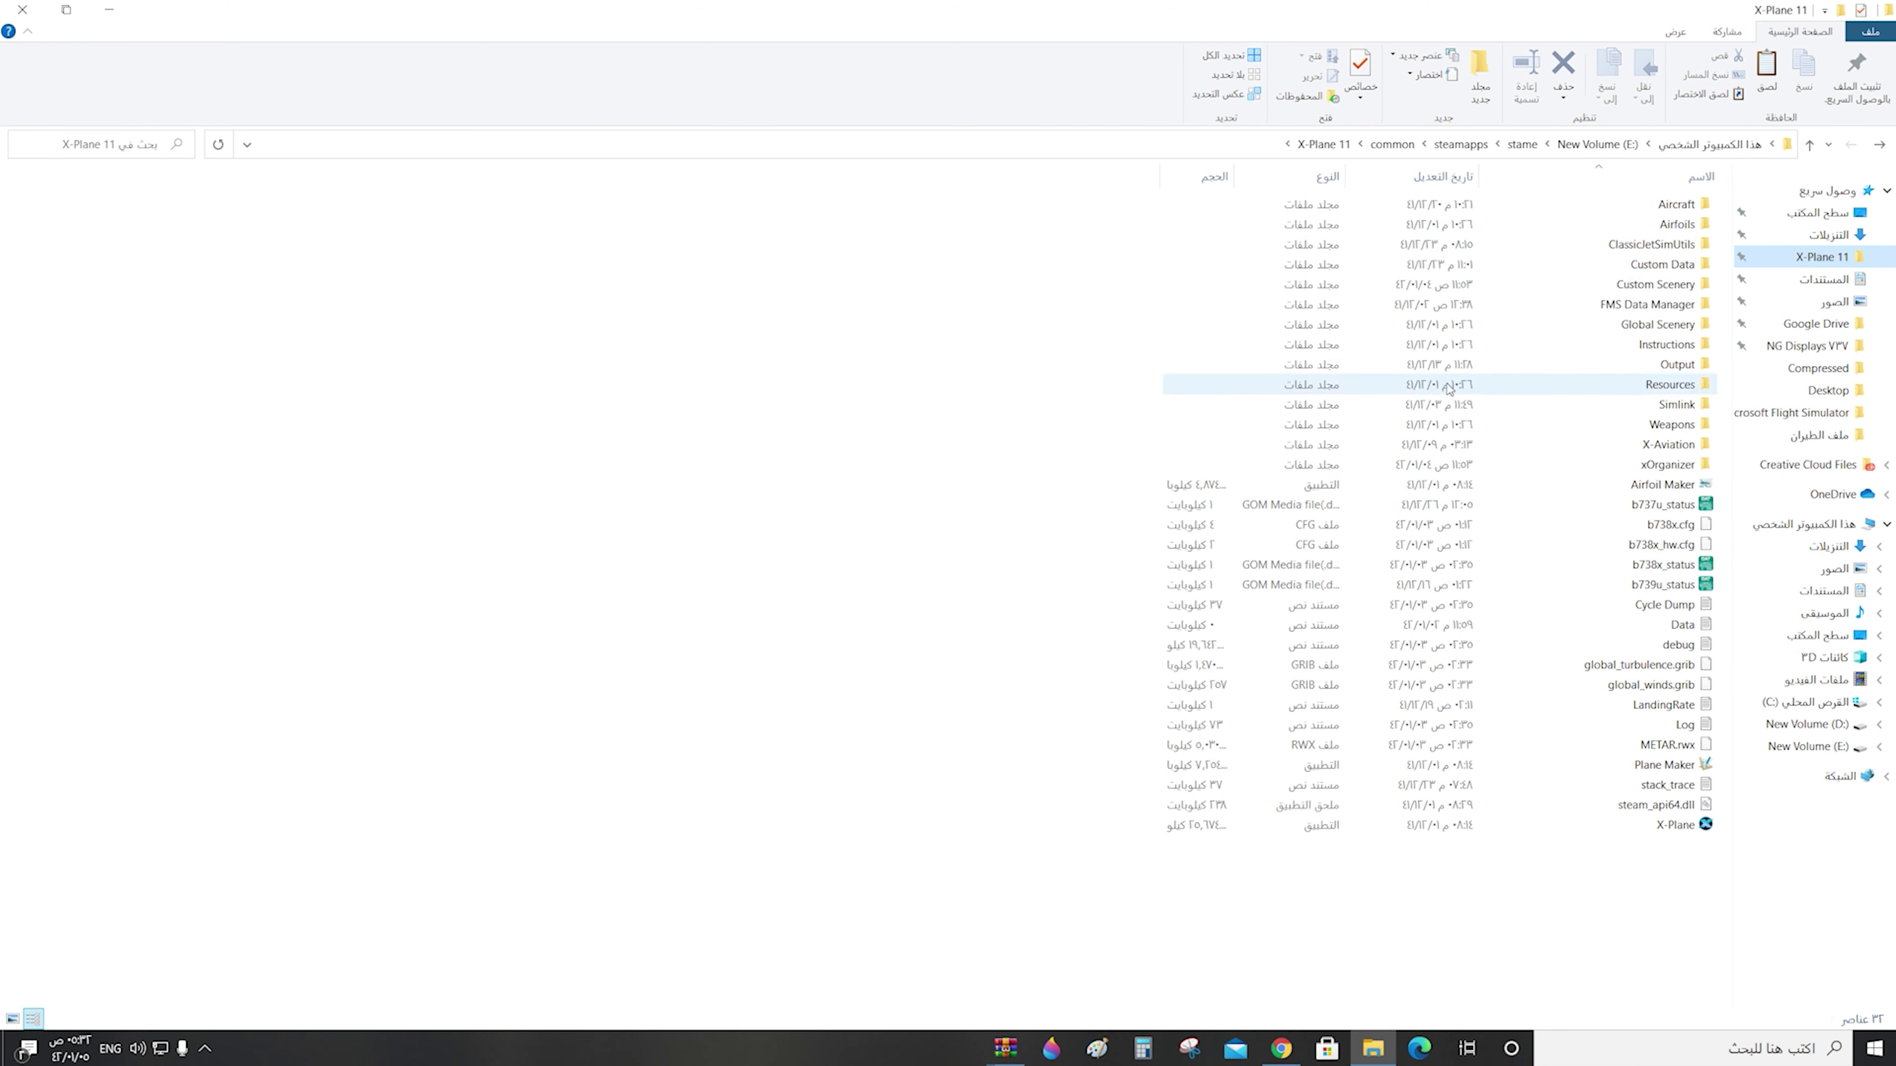
pyautogui.doubleClick(1594, 214)
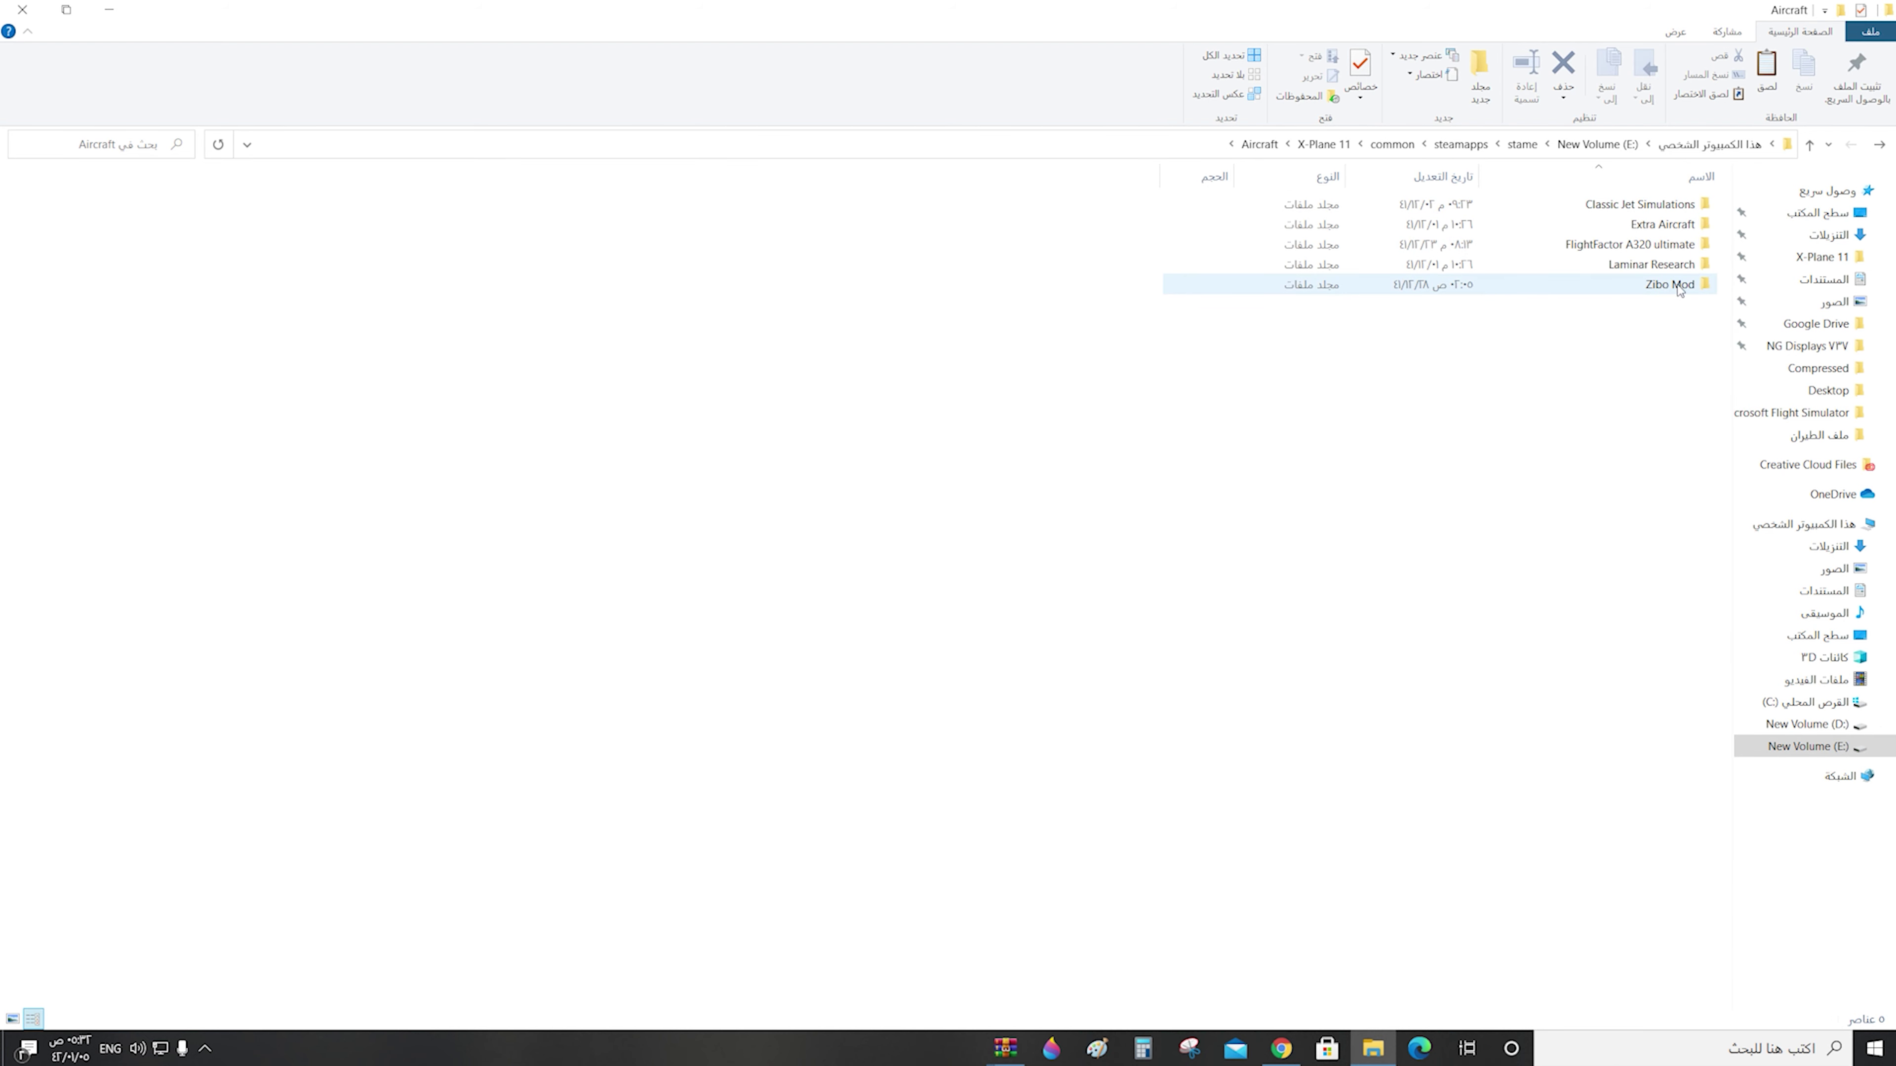
pyautogui.doubleClick(1678, 288)
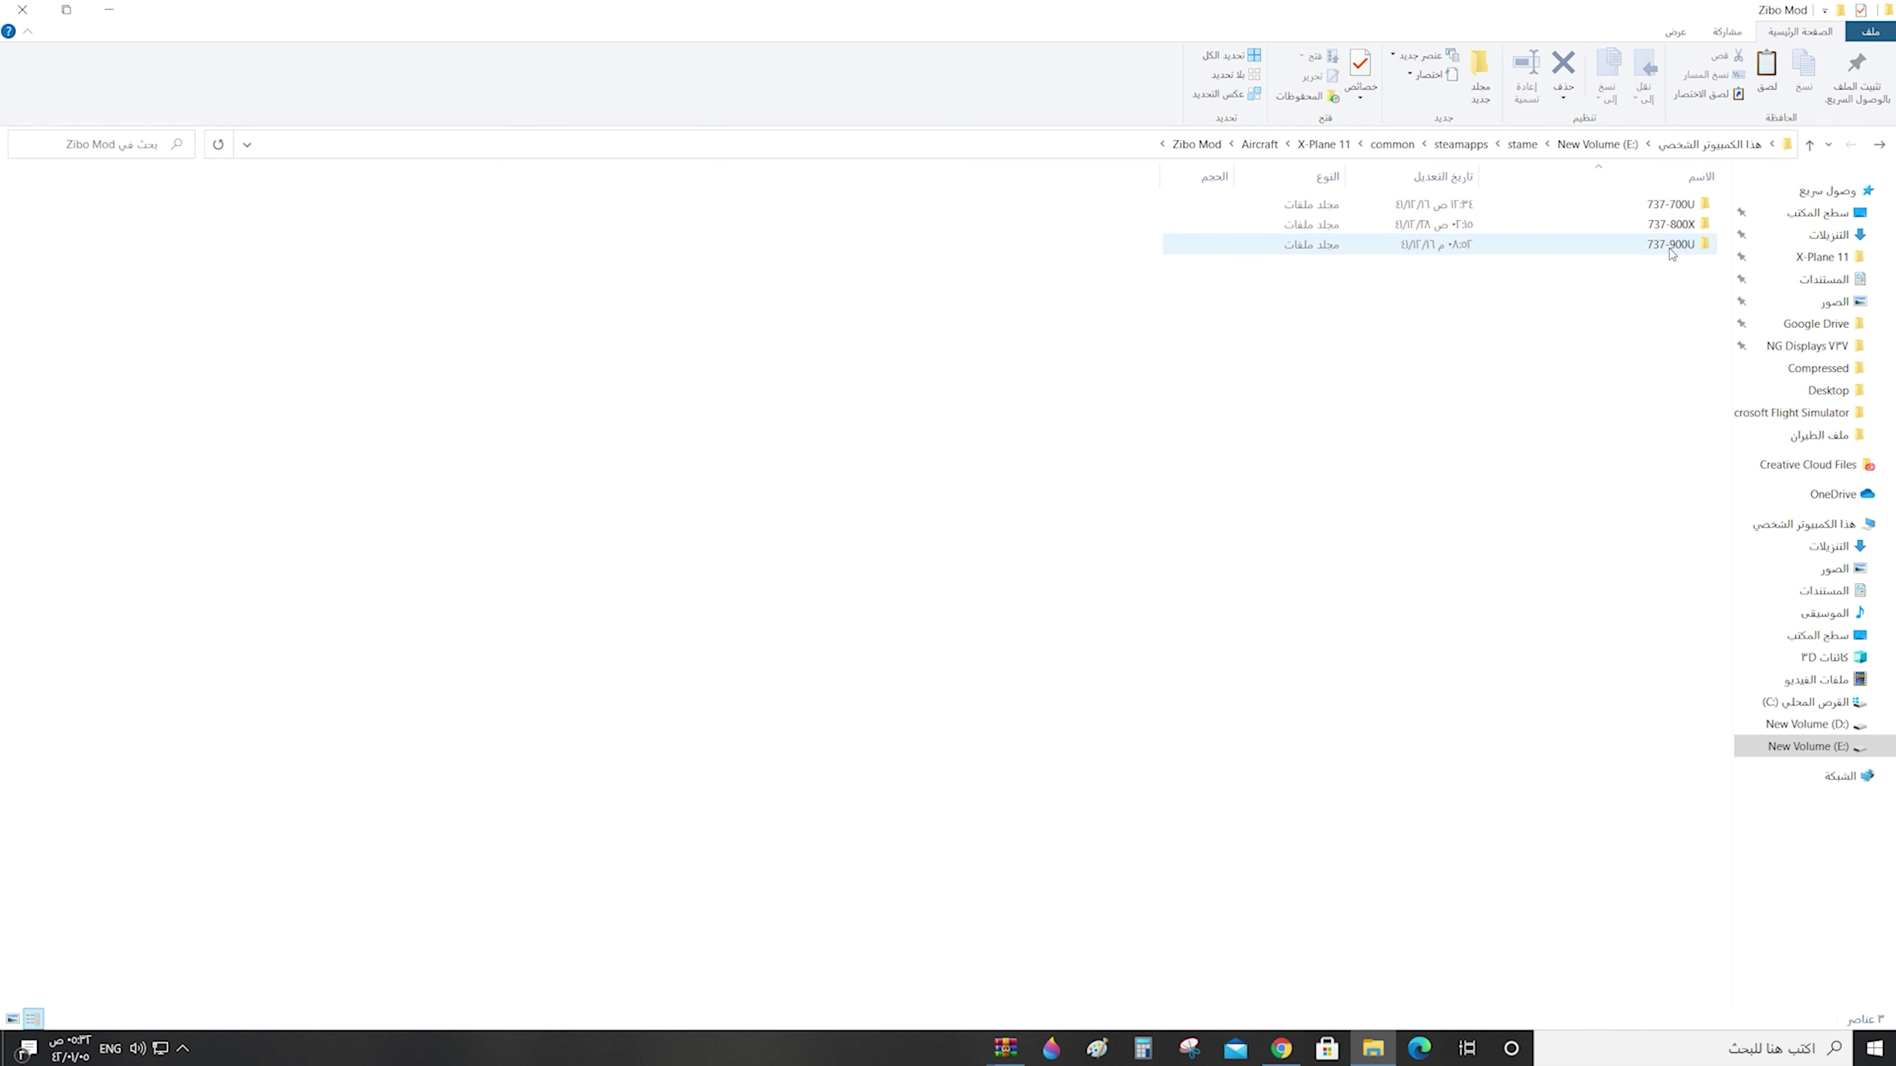
pyautogui.doubleClick(1690, 226)
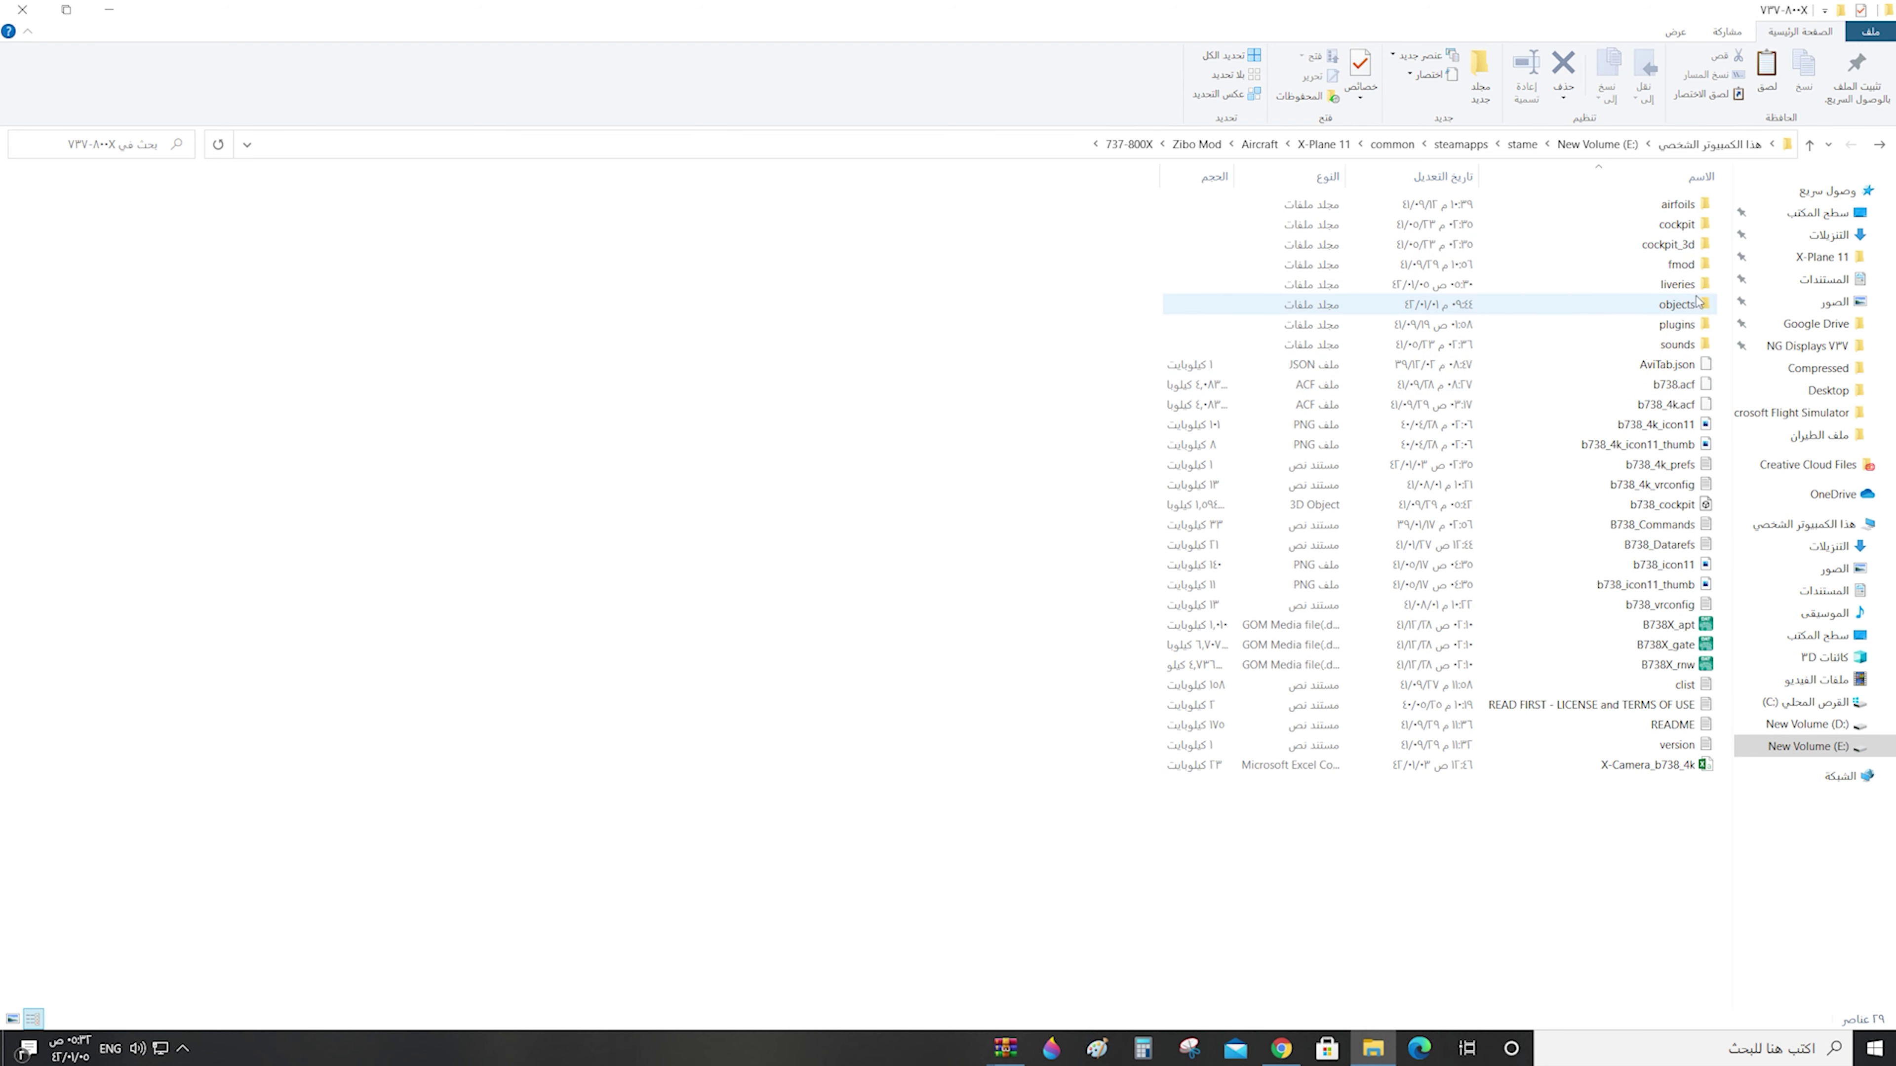
pyautogui.doubleClick(1680, 284)
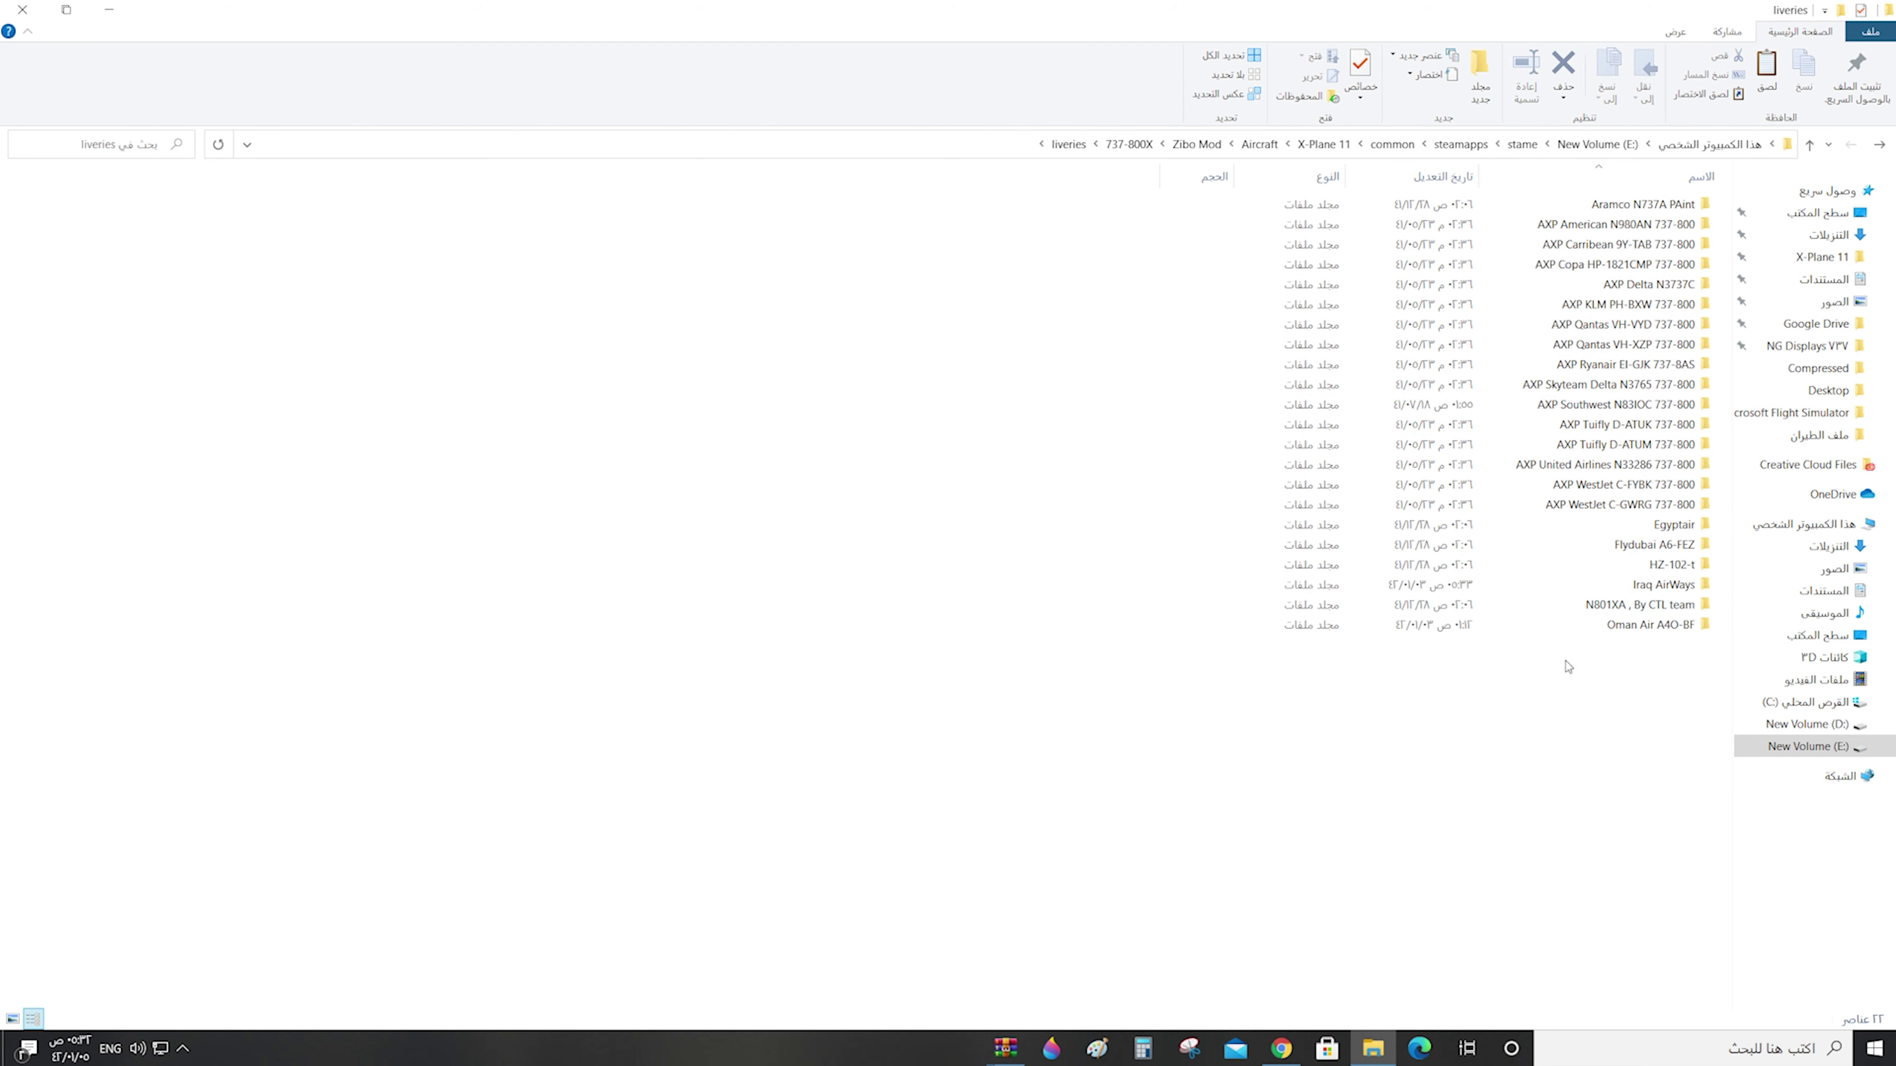
pyautogui.rightClick(1358, 739)
pyautogui.click(1315, 877)
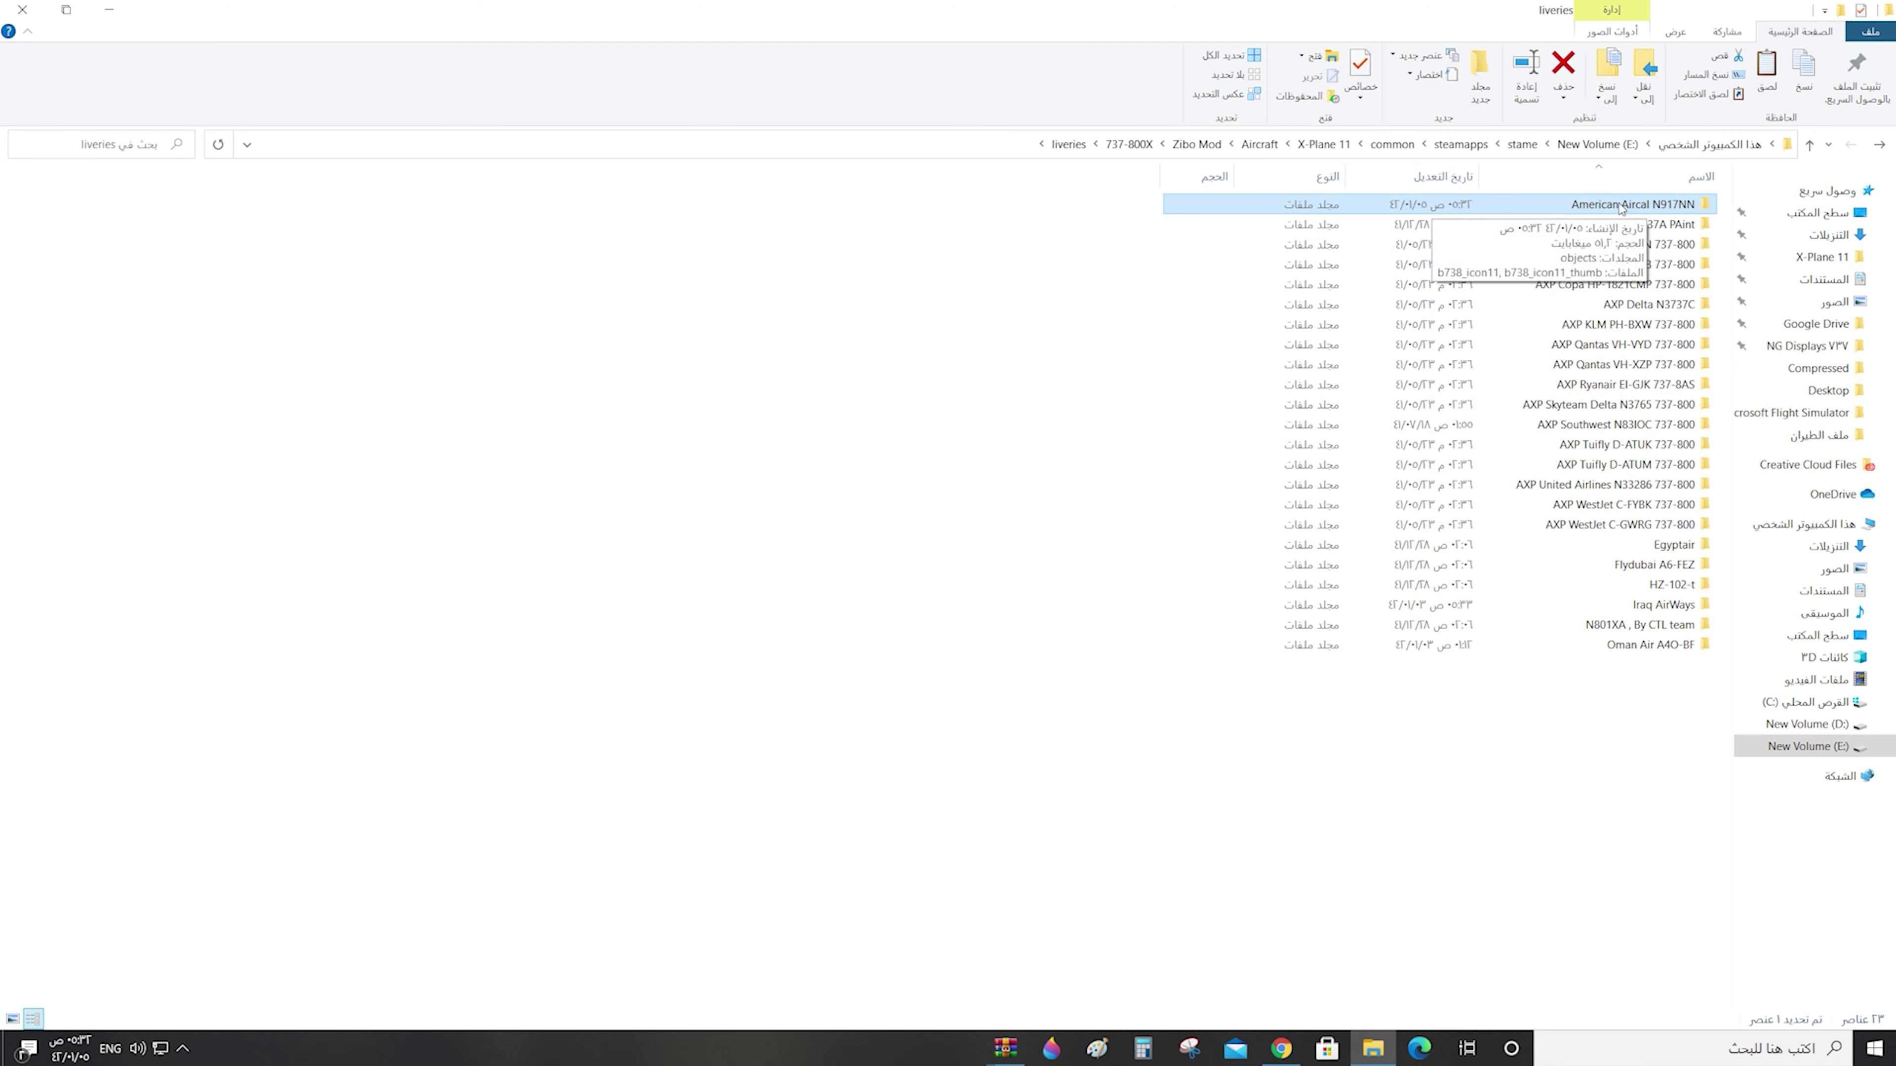
# Check the pasted American Aircal N917NN folder and its objects subfolder, and return to the liveries folder
pyautogui.doubleClick(1635, 206)
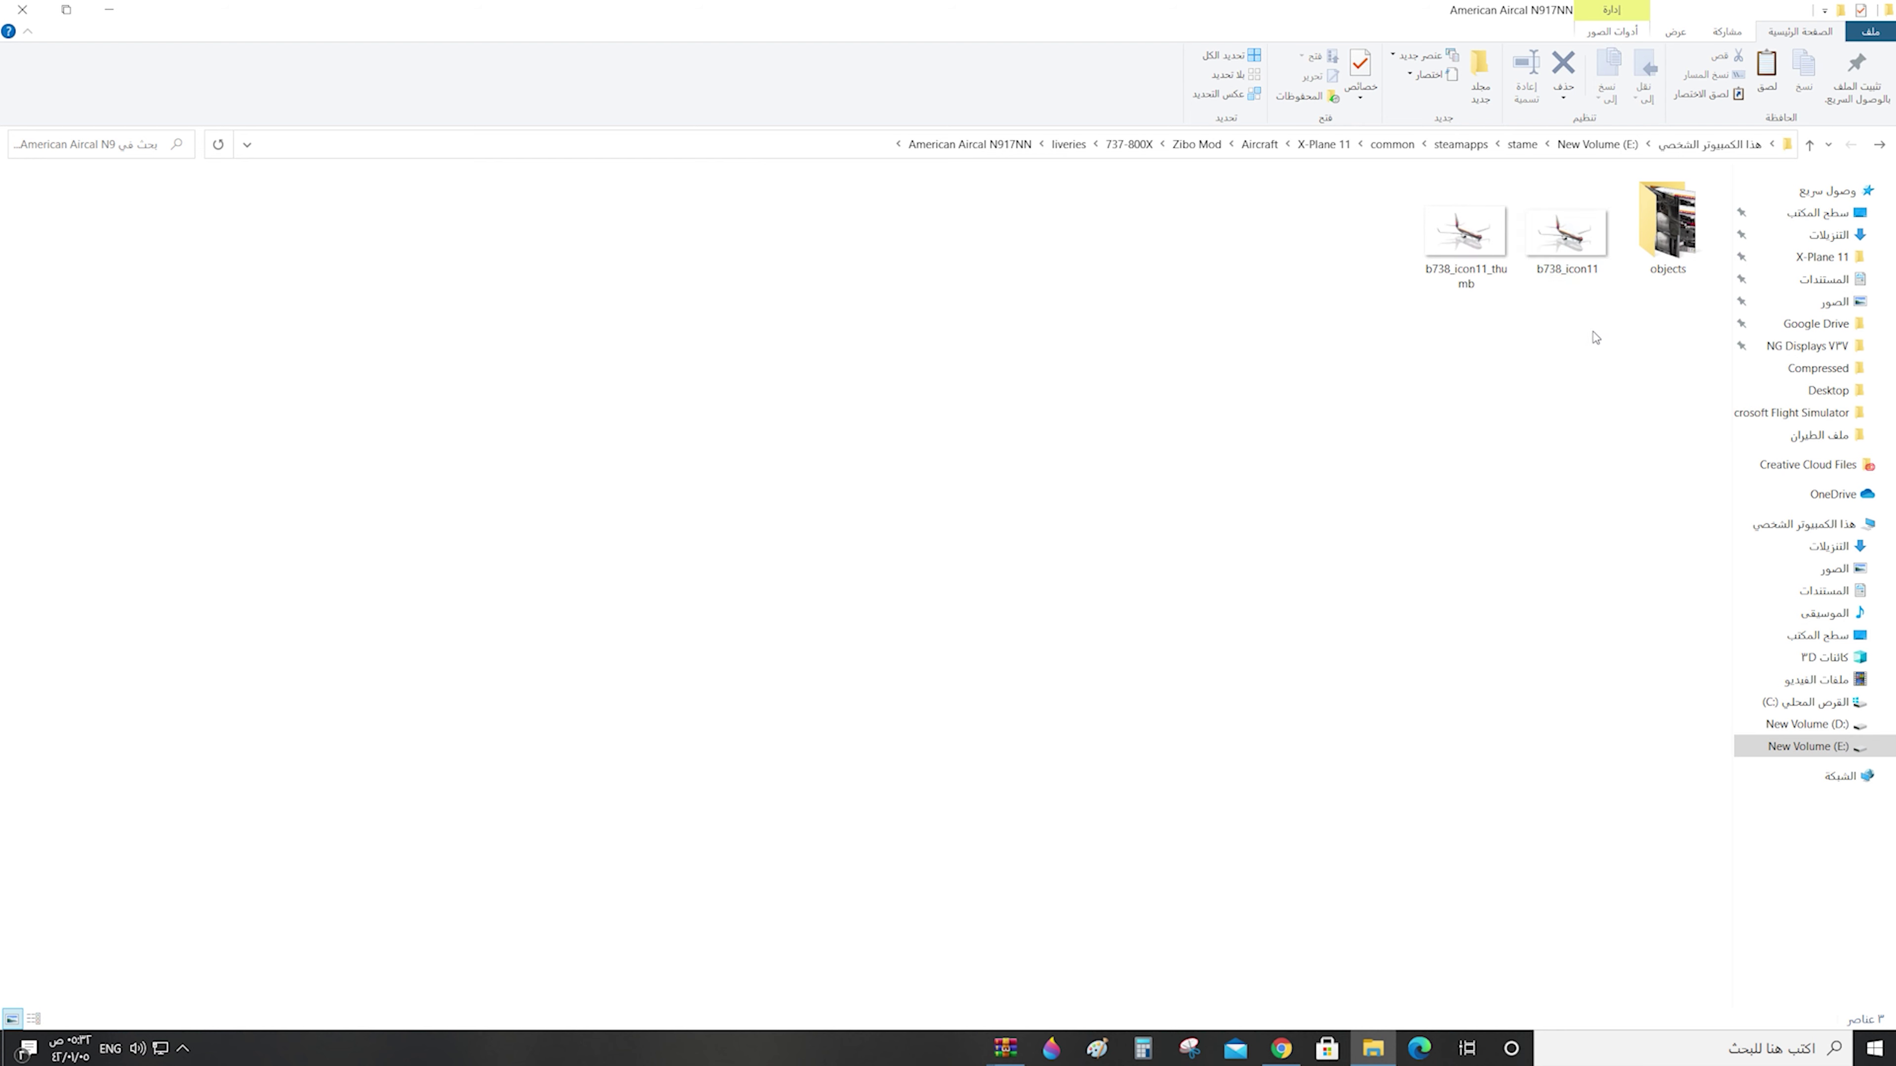
pyautogui.doubleClick(1667, 224)
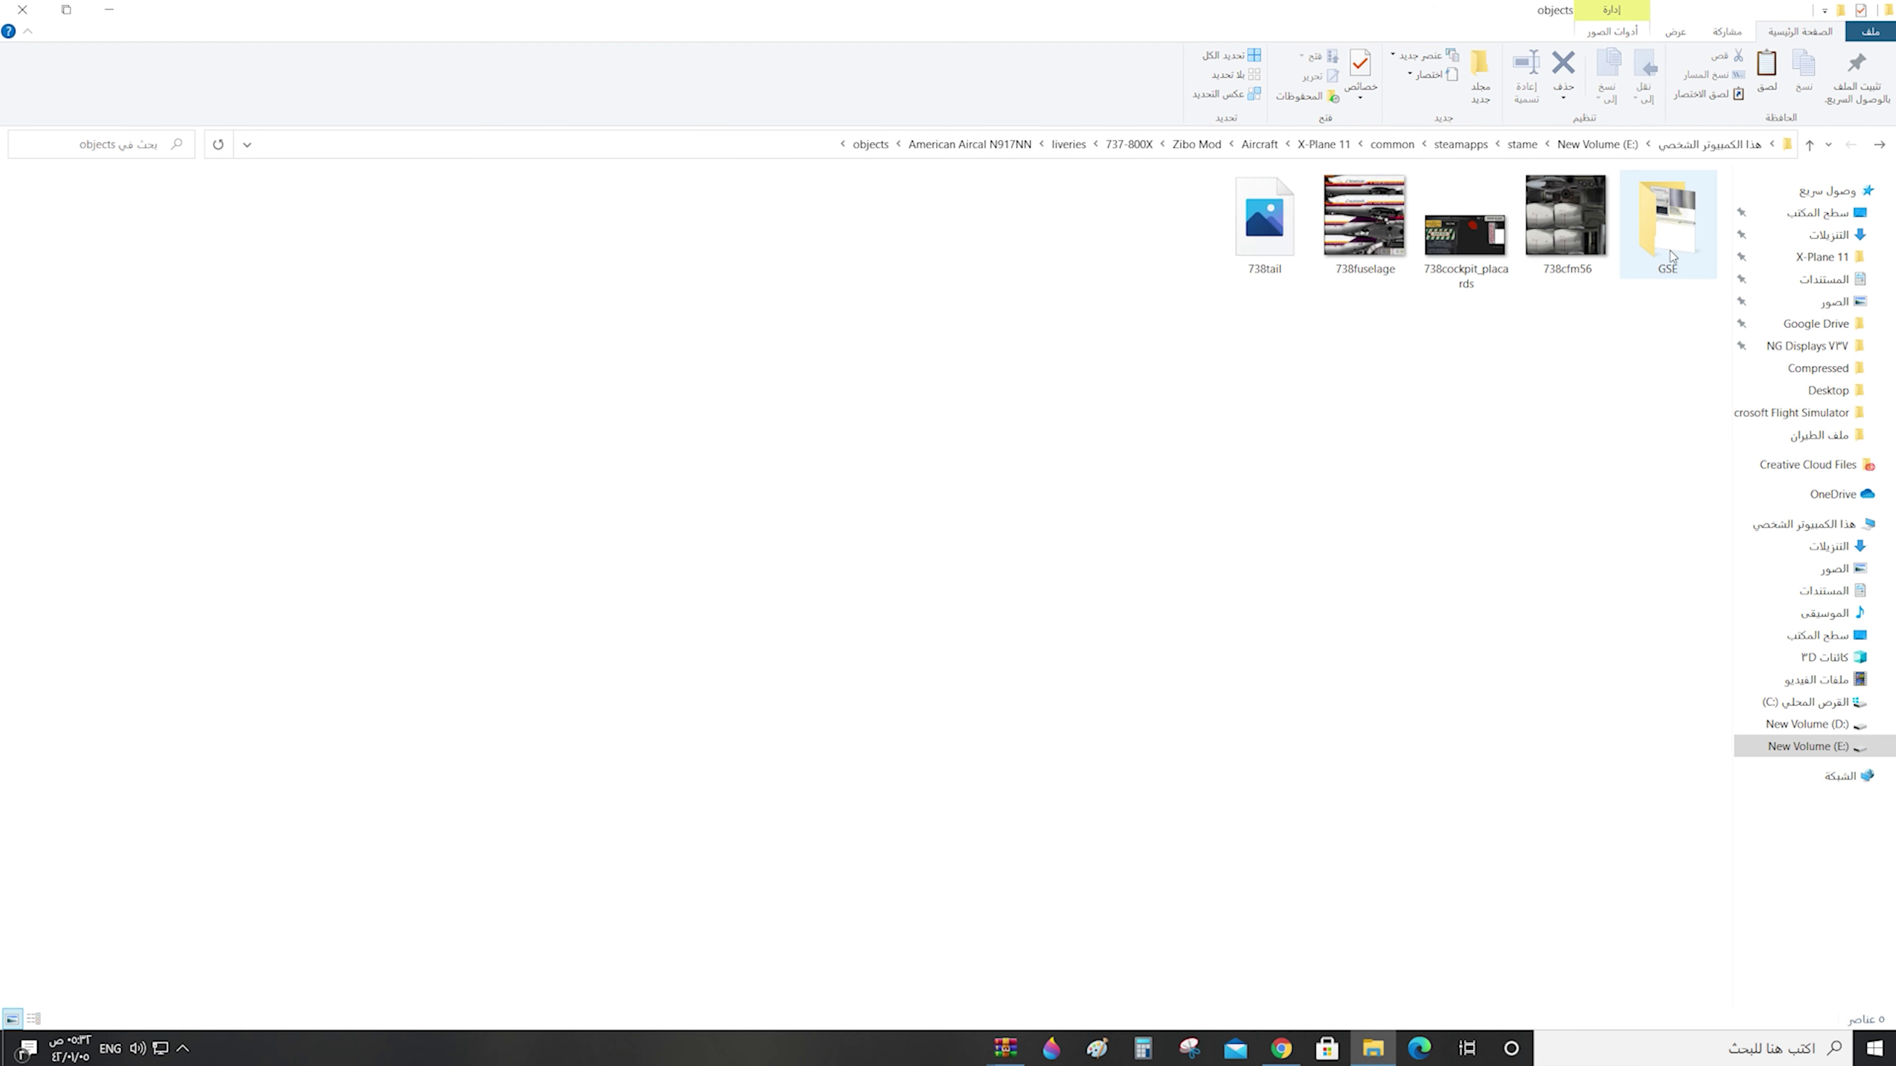
pyautogui.click(1880, 145)
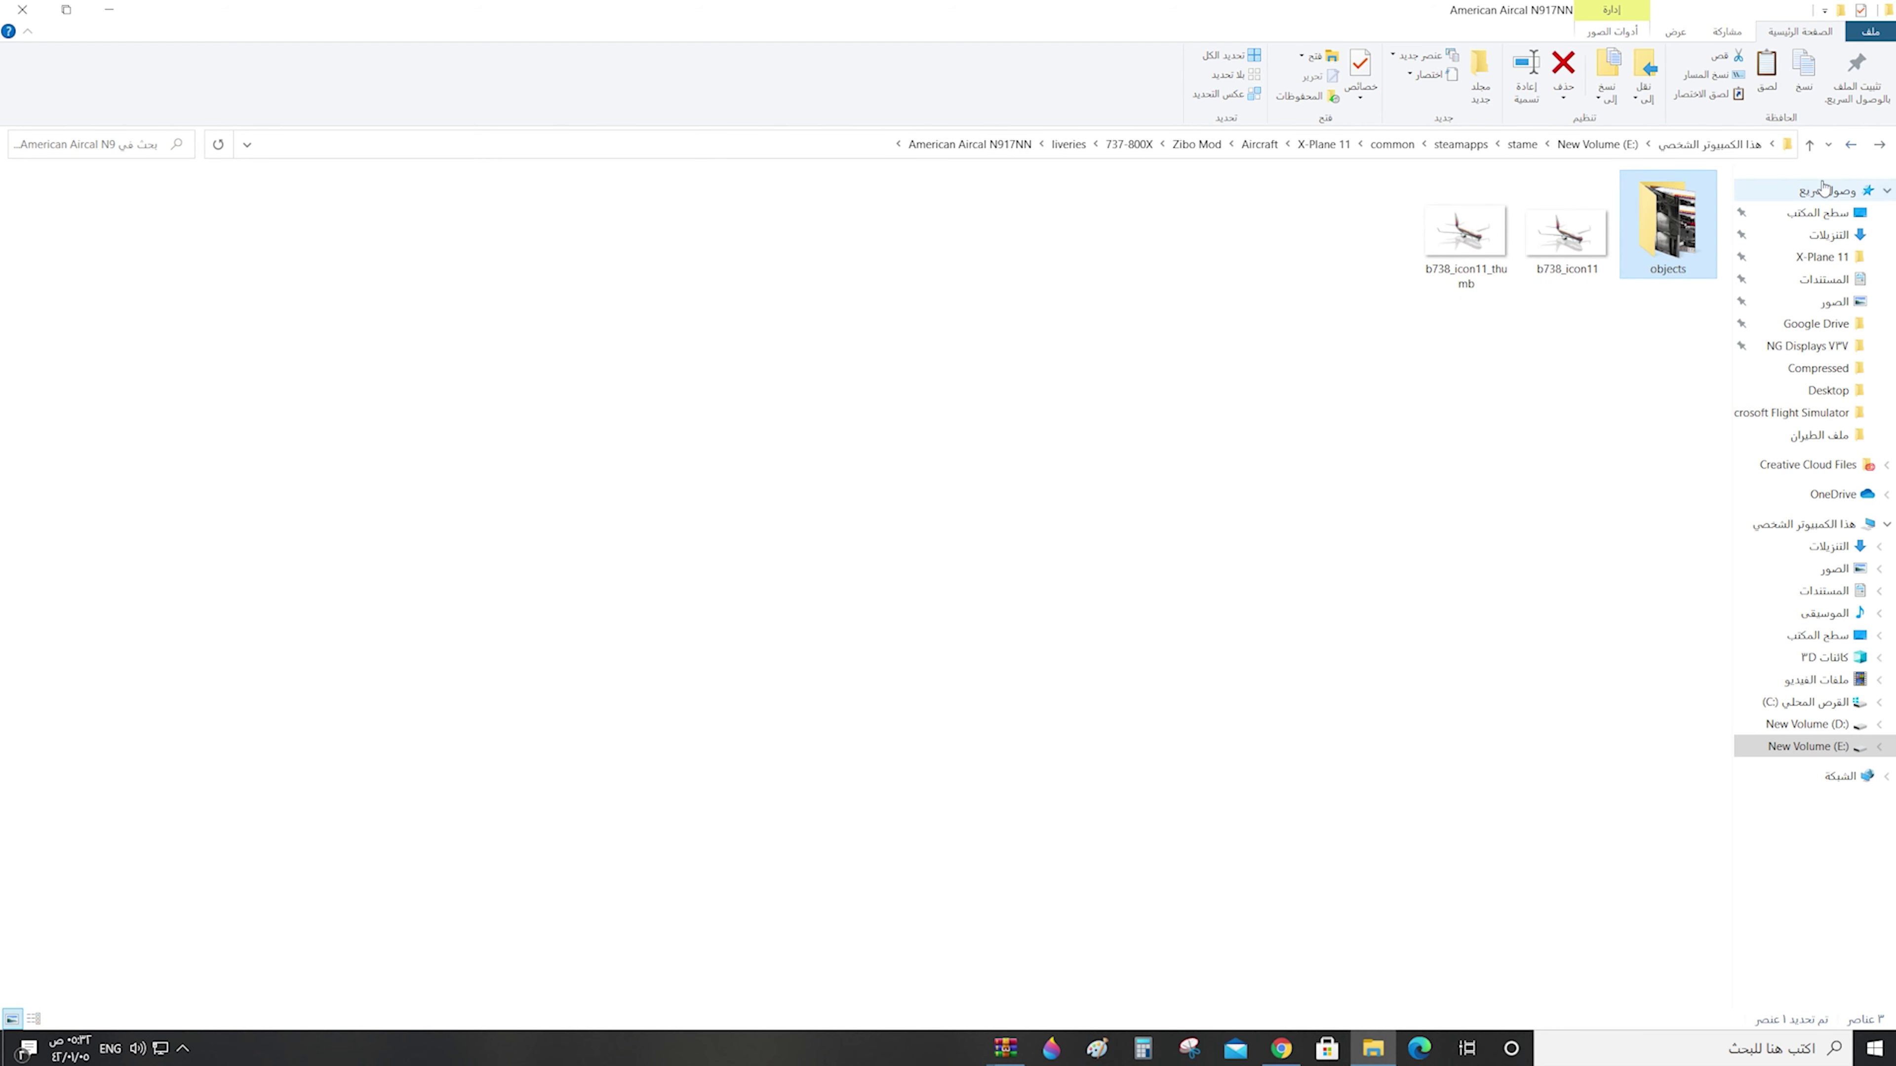
pyautogui.click(1880, 145)
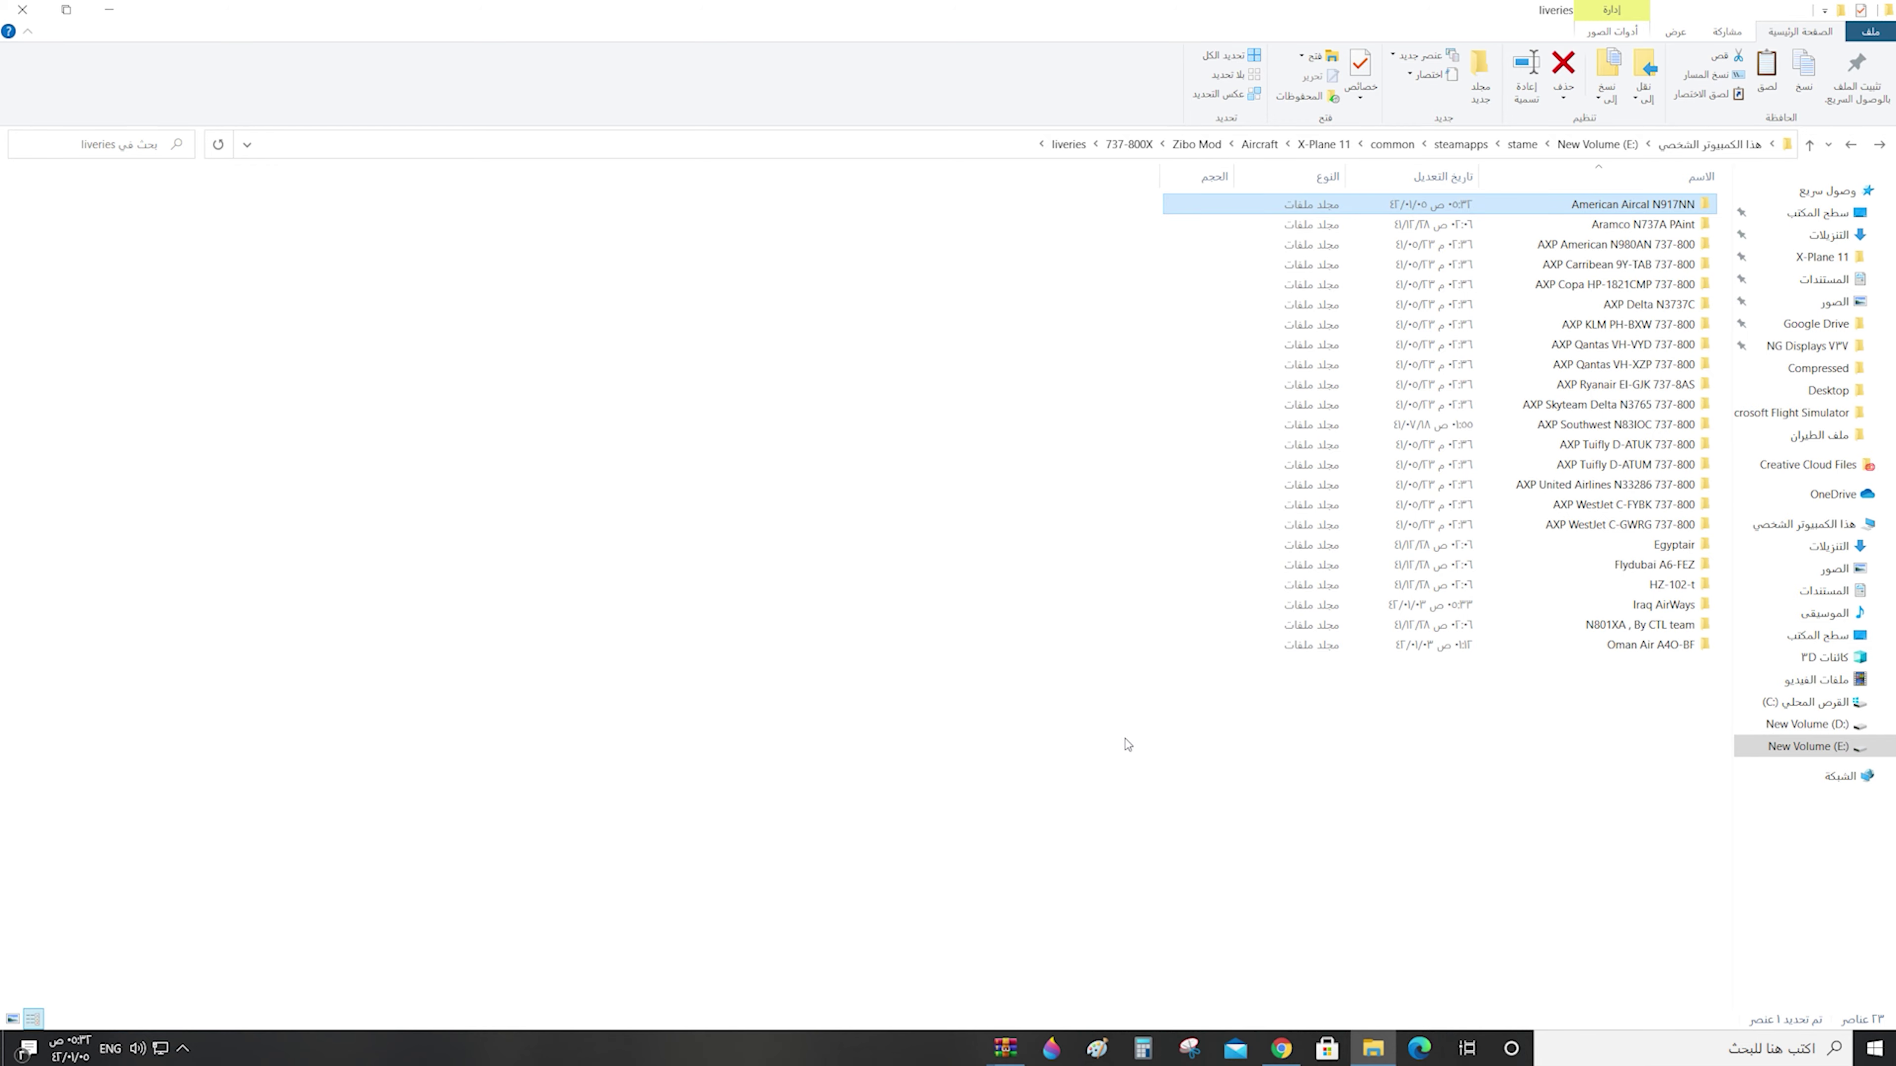